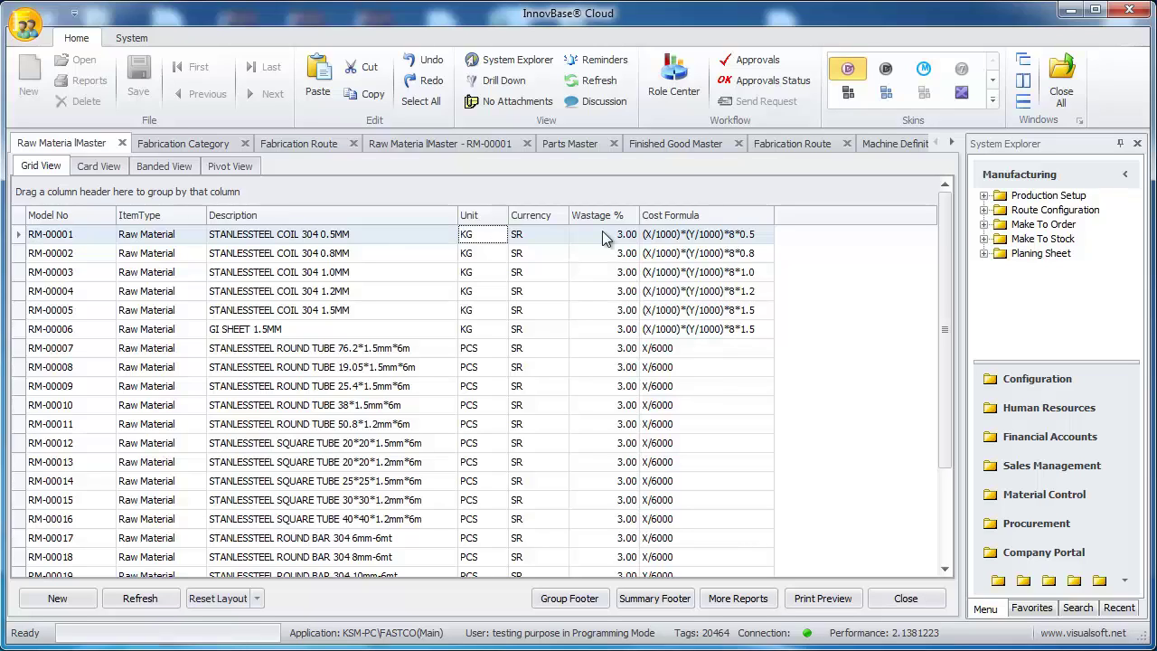
Review the cost formula of raw material RM-00001, the Parts Master list, and the Accessories Master entry under Material Control
click(698, 237)
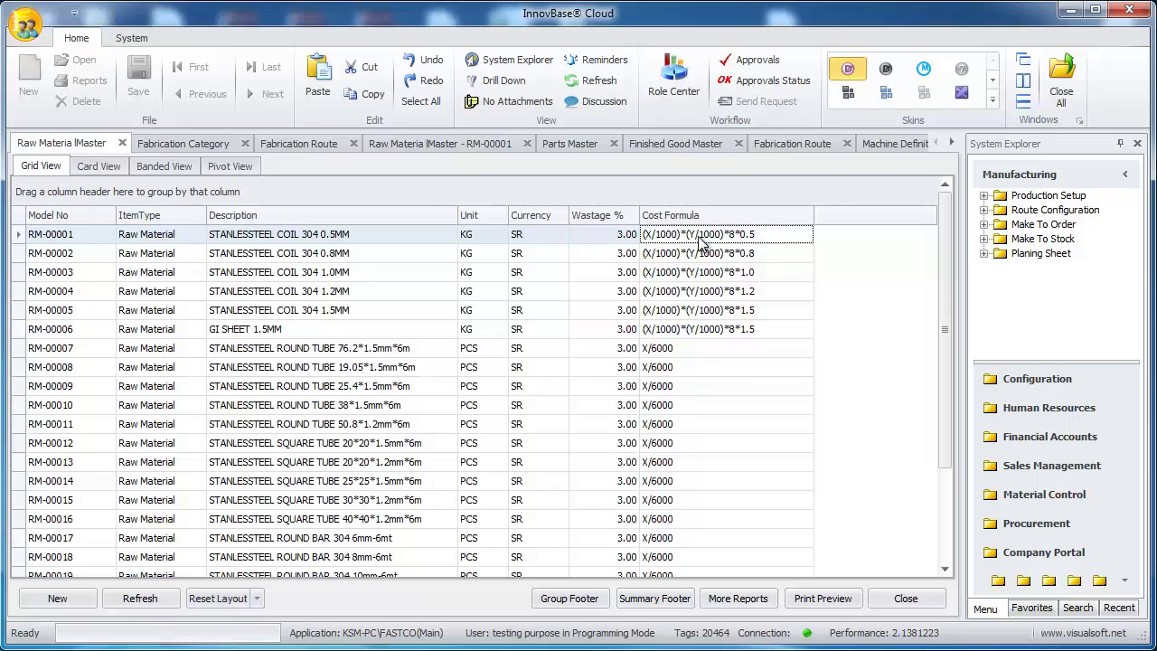
click(1021, 493)
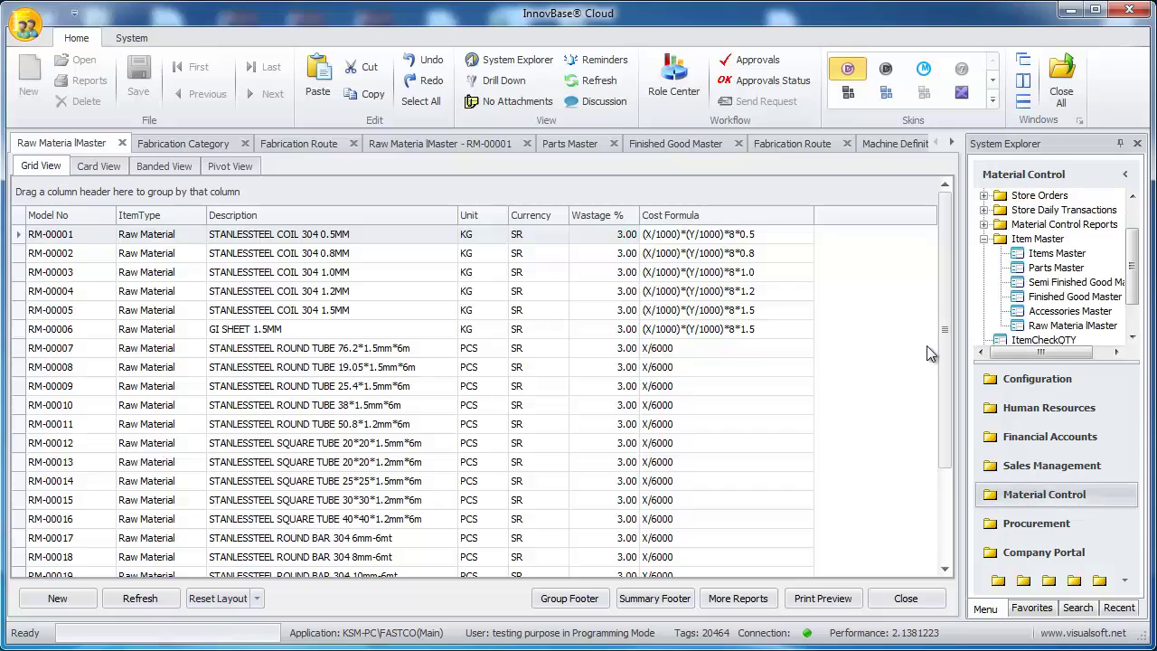
click(1053, 268)
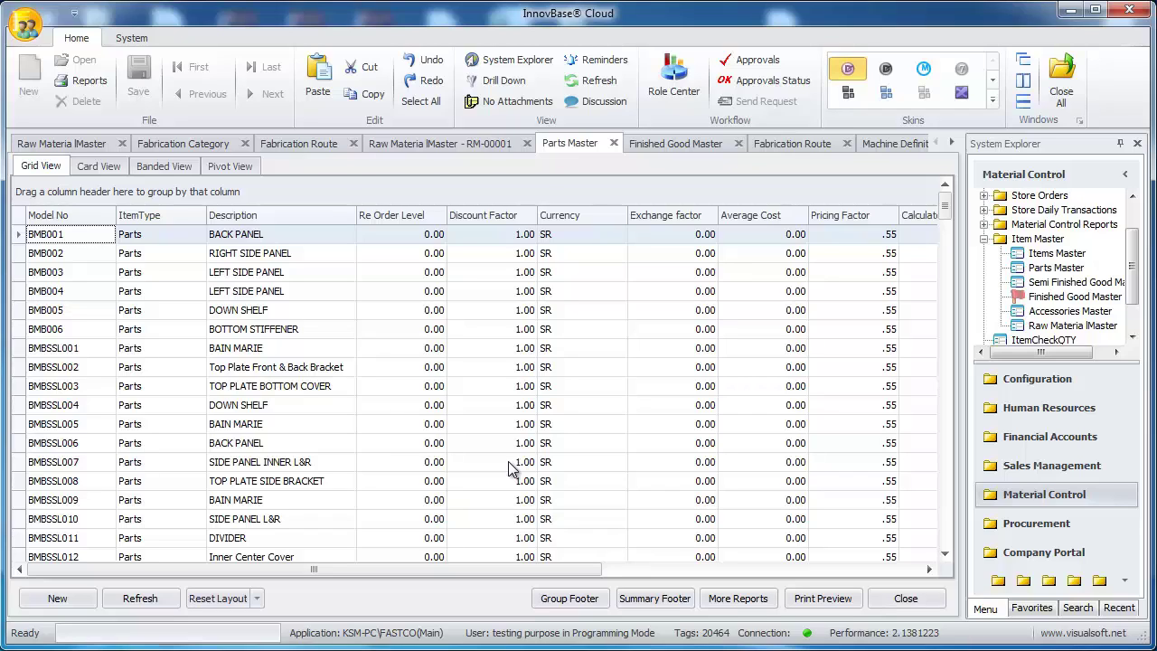
click(1023, 313)
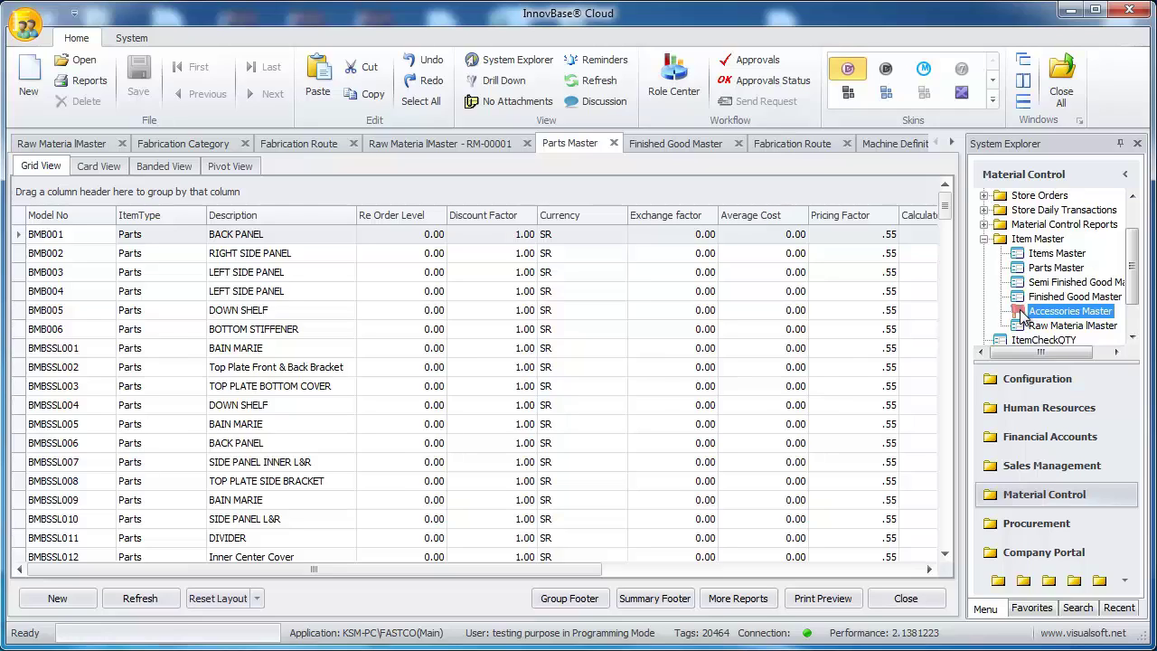
Open the FLOOR CABENIT record from the Manufacturing module's Fabrication Category list and widen its Fabric Route Name column
click(983, 240)
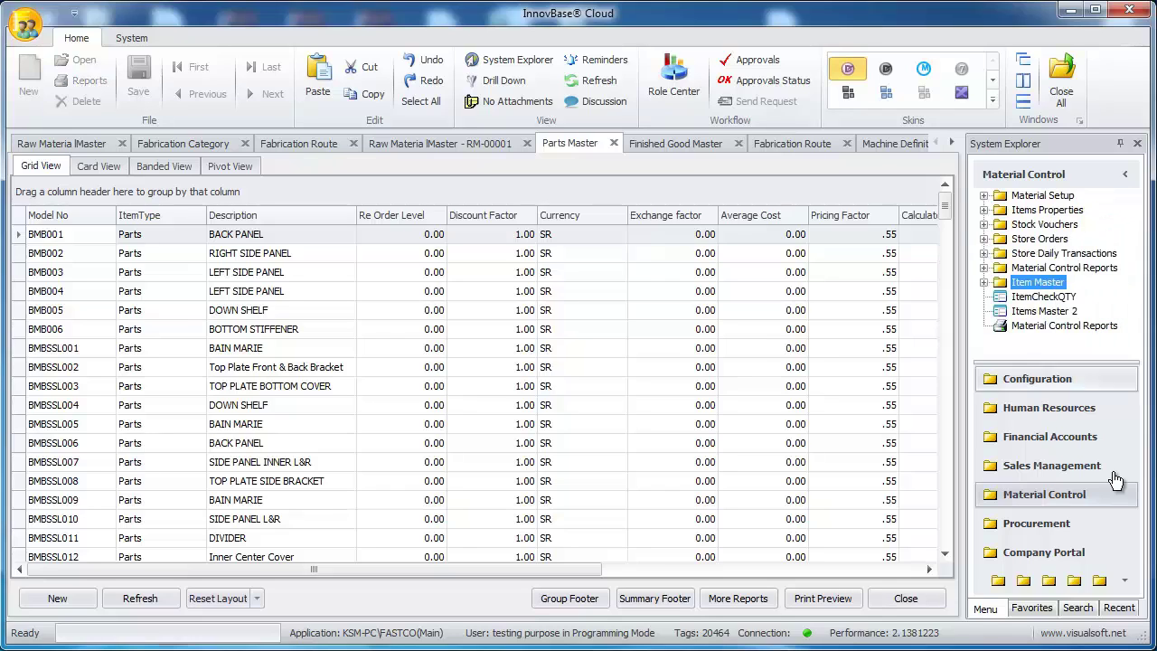
click(1125, 581)
click(1119, 565)
click(983, 210)
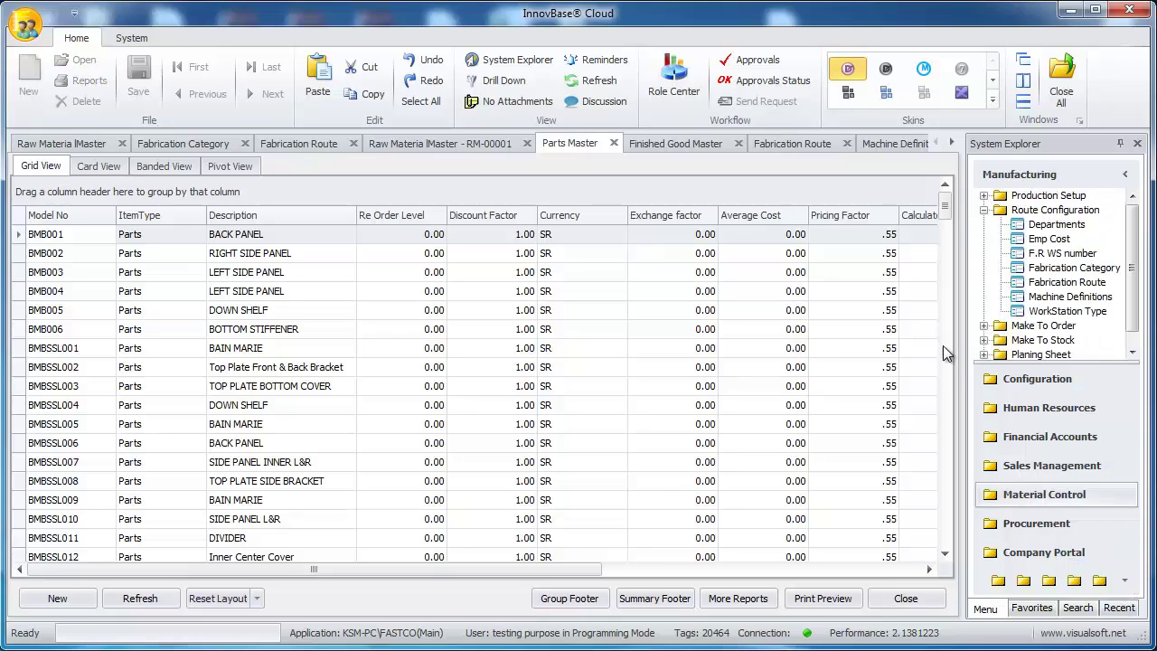
click(1020, 270)
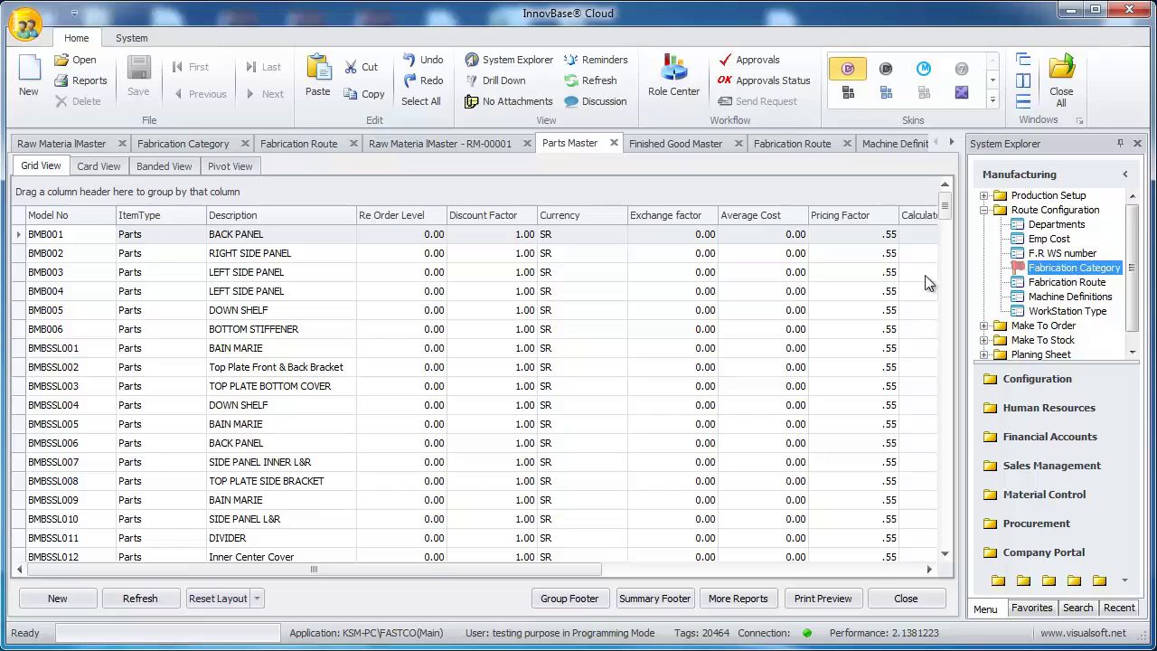
click(188, 145)
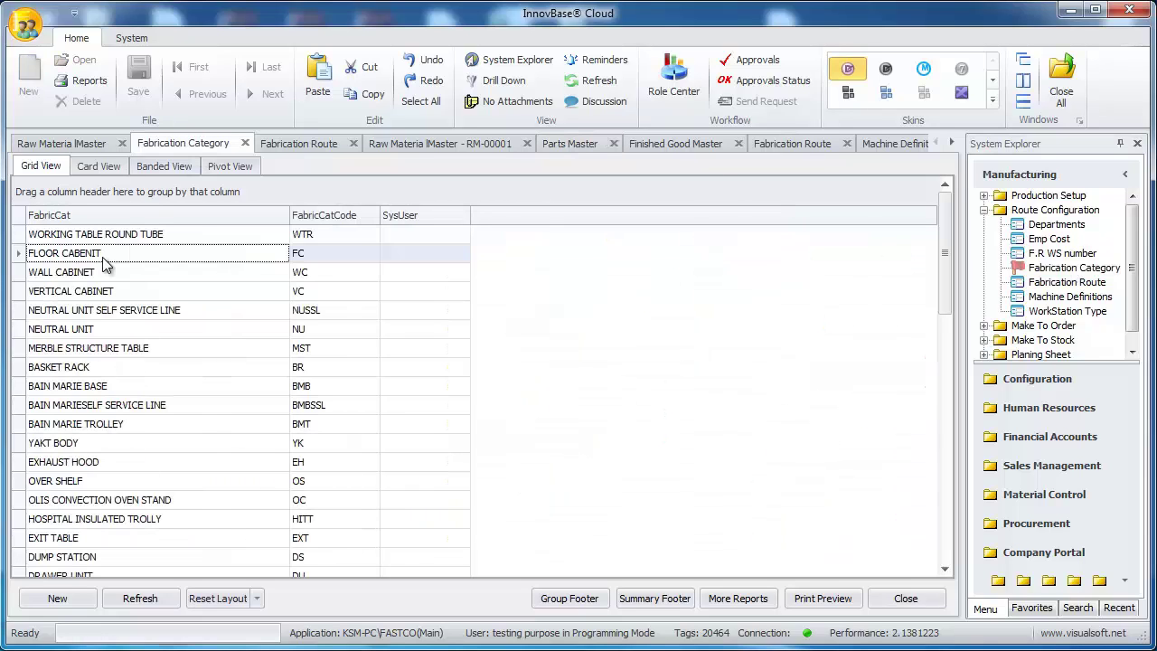
double_click(103, 260)
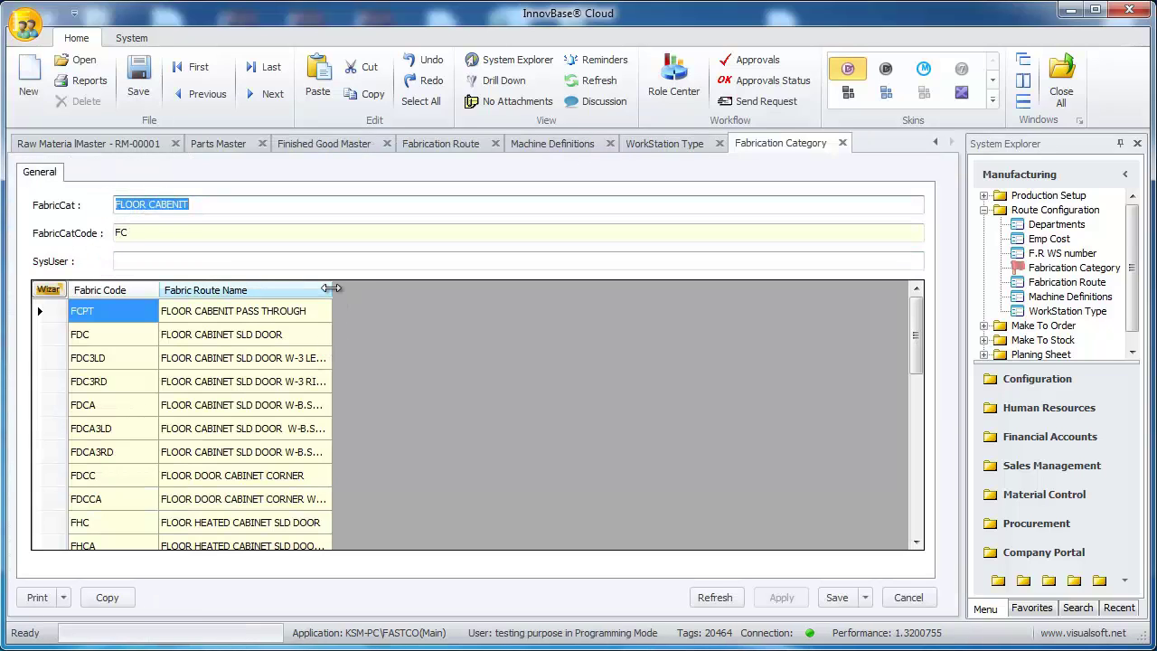
drag(333, 290, 581, 294)
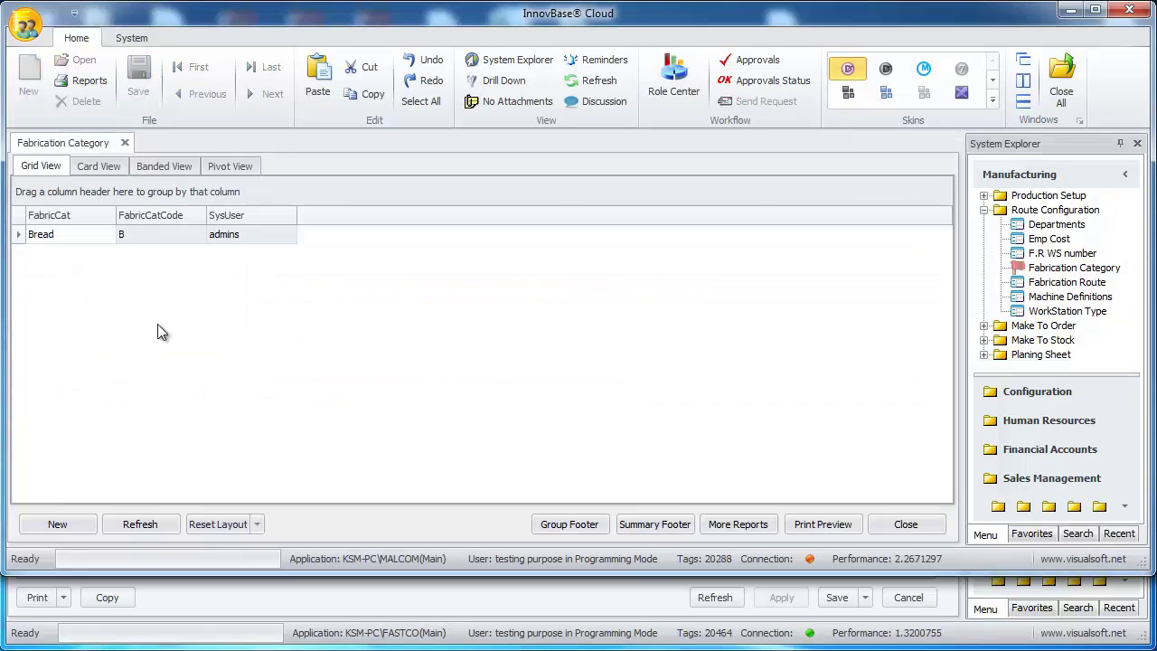
Open the Bread fabrication category in the MALCOM database window and review its Arabic, Toast and France bread routes
click(41, 235)
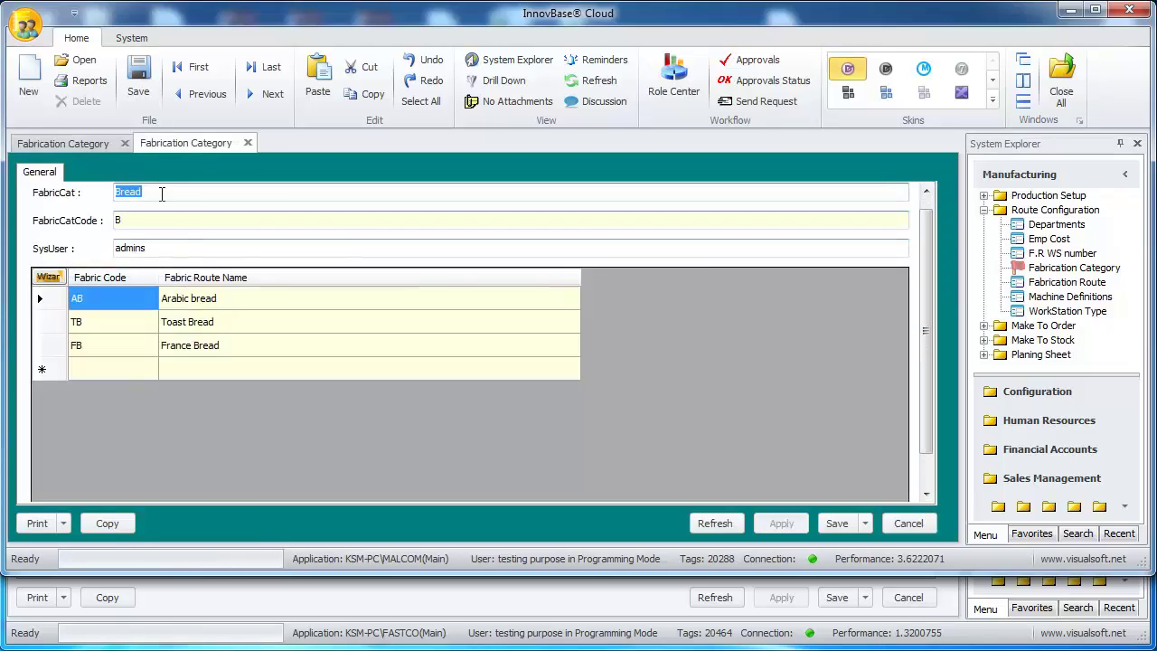
click(158, 194)
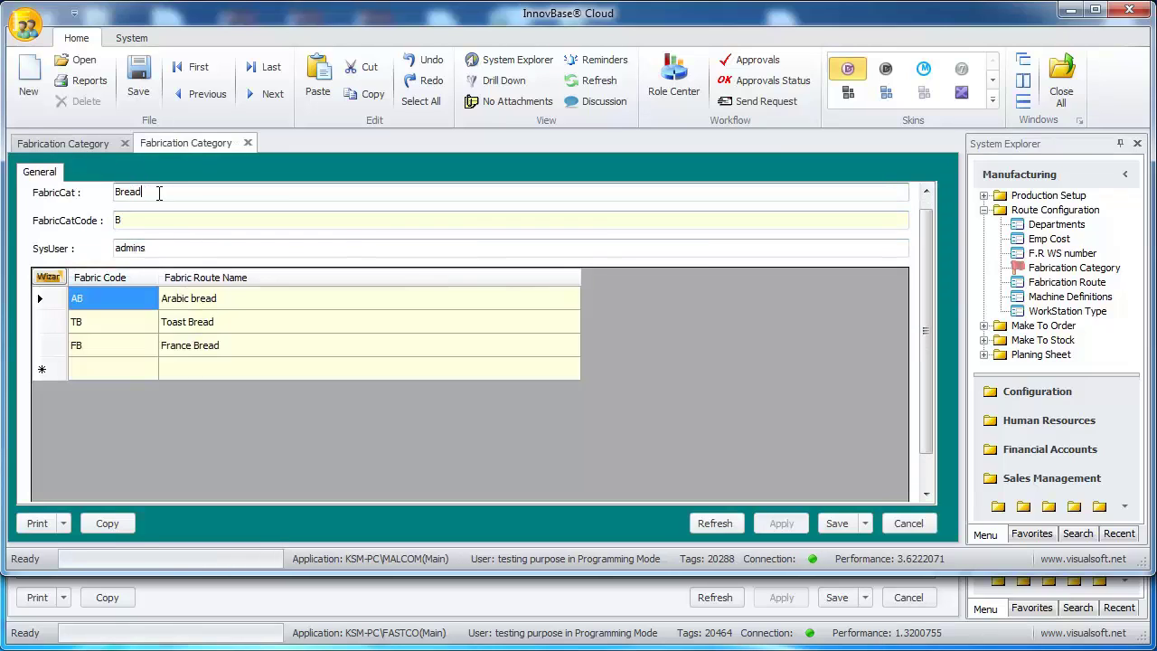
click(197, 304)
click(200, 294)
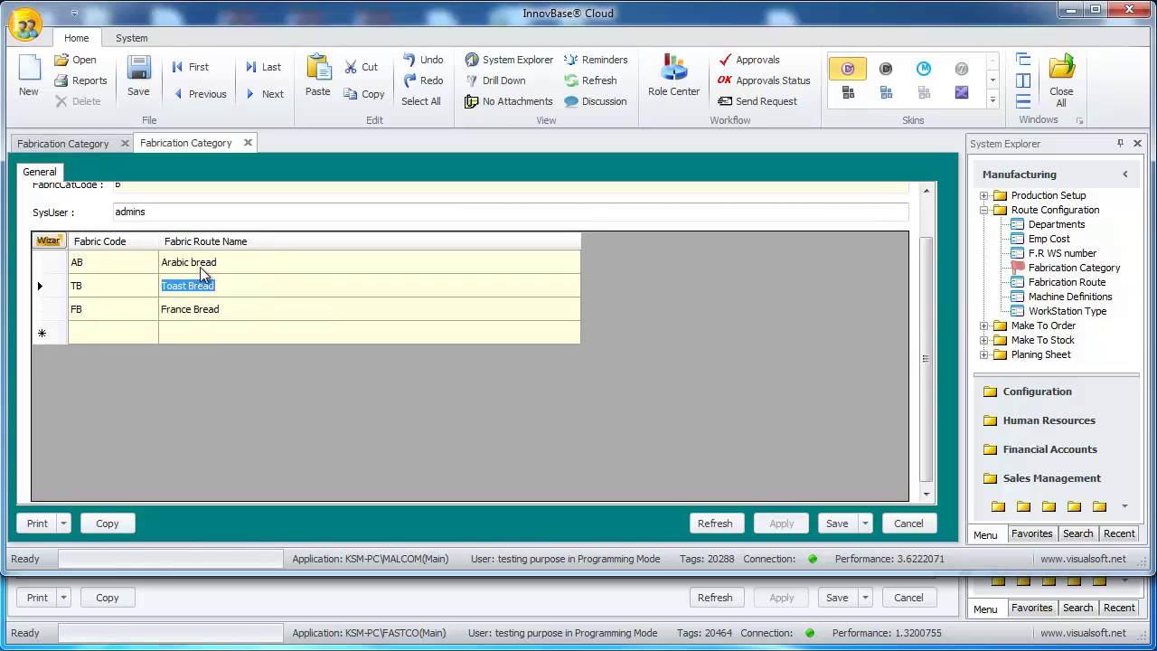
click(201, 271)
click(207, 287)
click(212, 314)
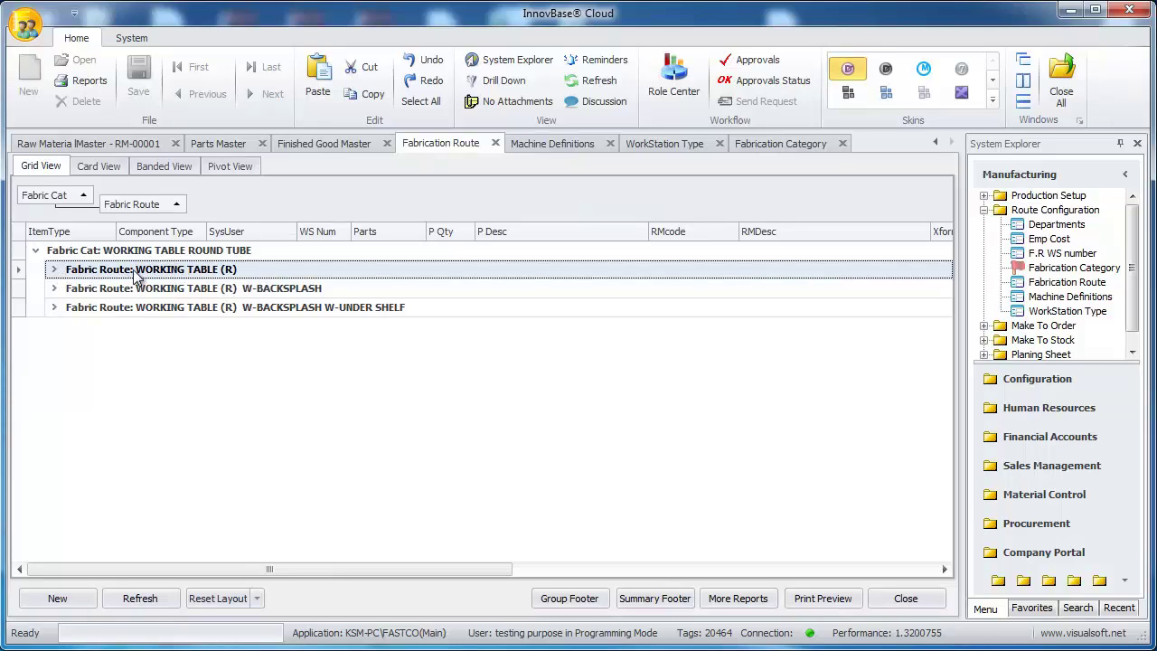
Expand the WORKING TABLE (R) fabrication route, widen the ItemType column, and review component types, raw materials and X and Y formulas
click(55, 273)
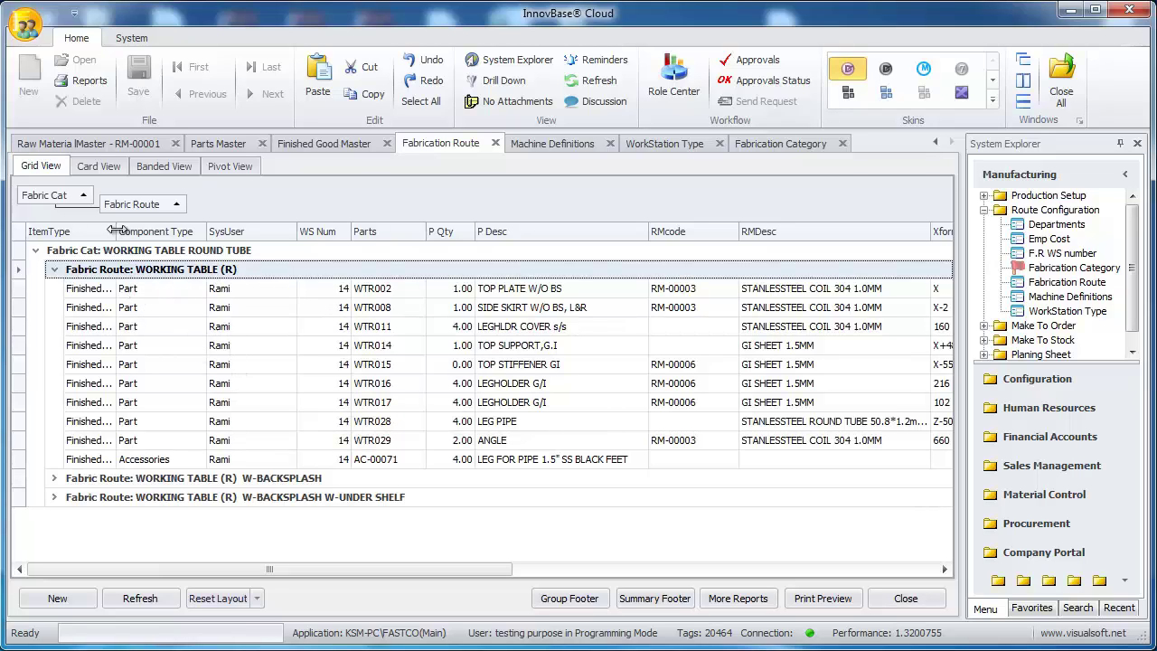
drag(116, 231, 157, 234)
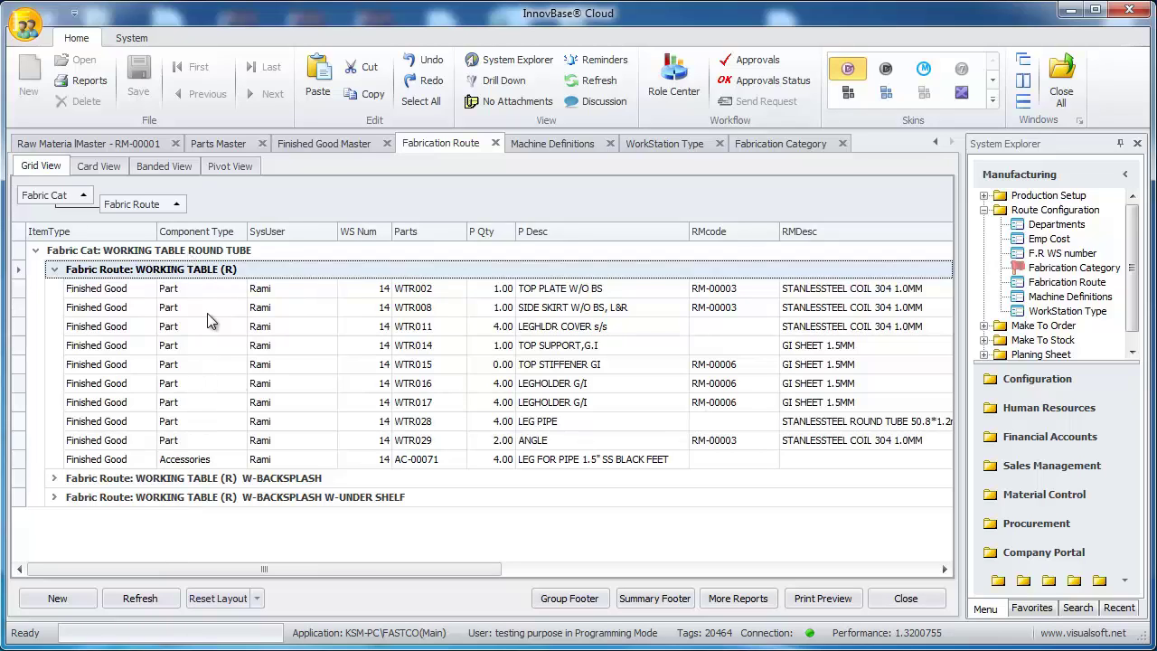
click(180, 289)
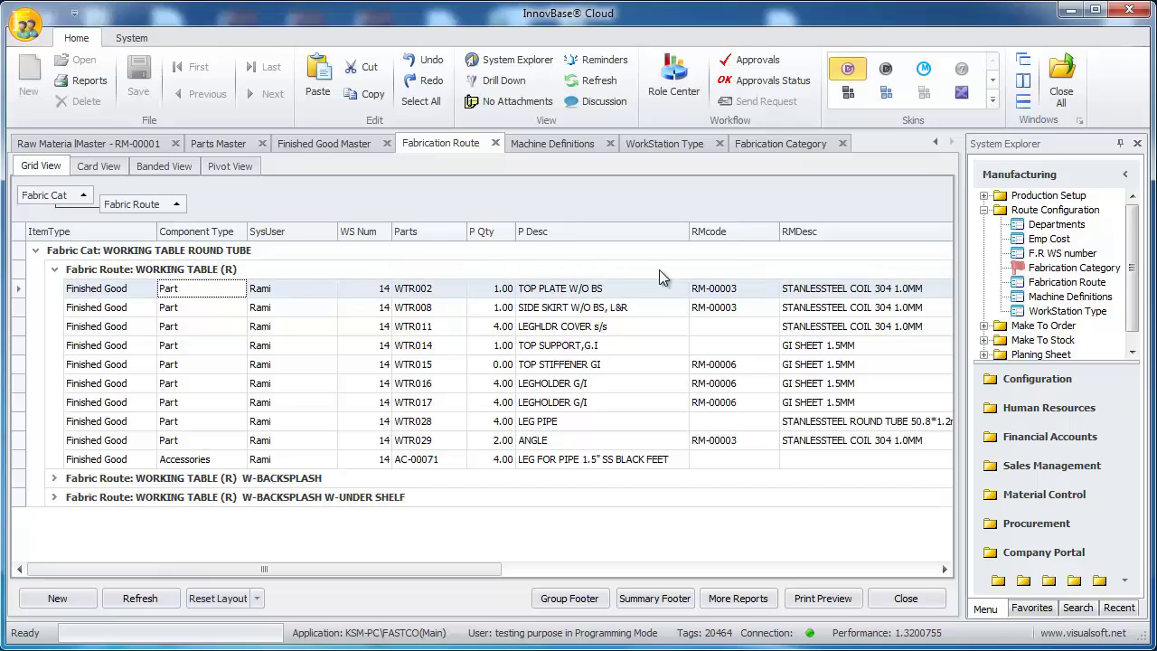
click(726, 288)
drag(250, 568, 468, 564)
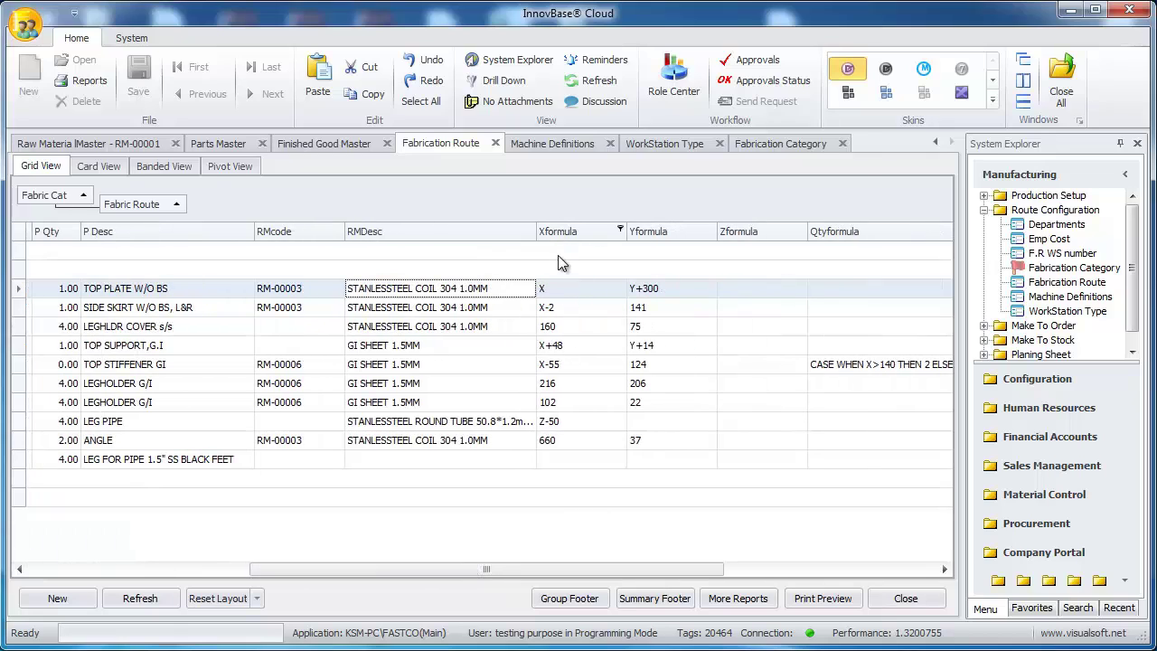
click(564, 285)
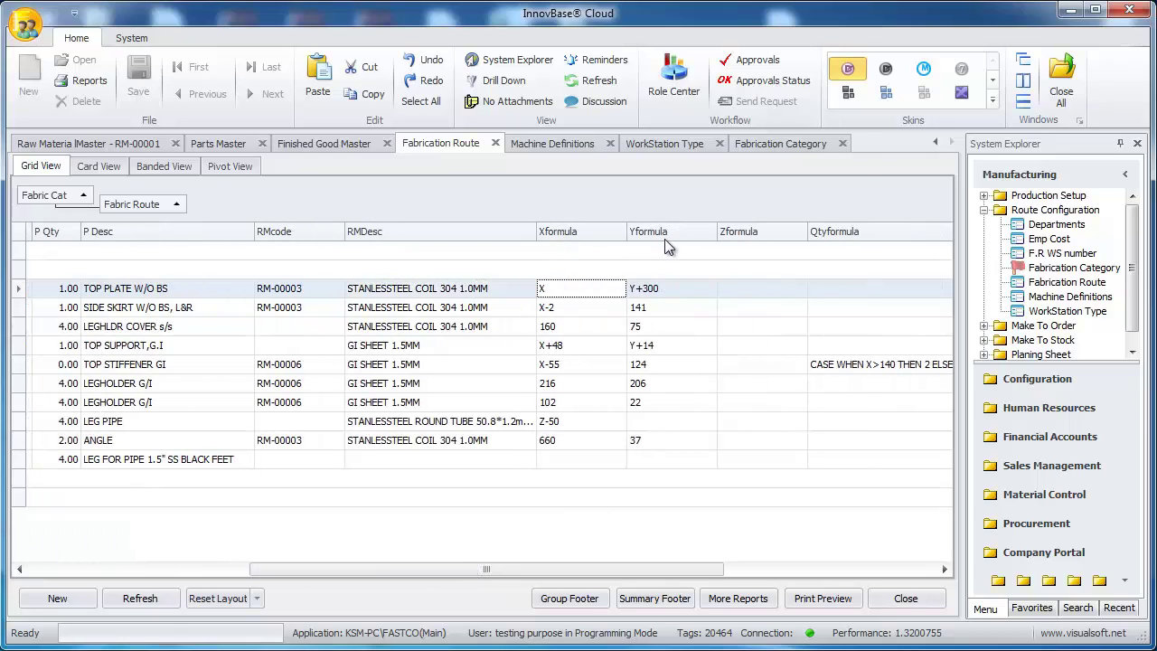
click(669, 287)
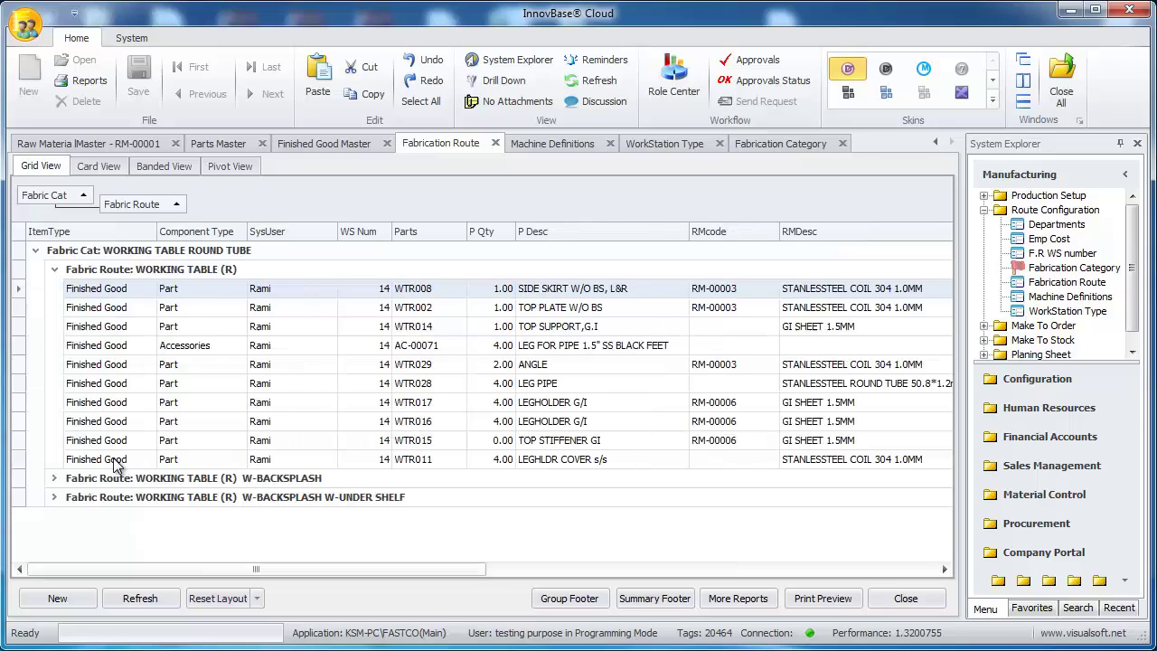
Open the WORKING TABLE (R) fabrication route record and look through its accessories, parts and semi-finished goods
click(138, 291)
double_click(138, 290)
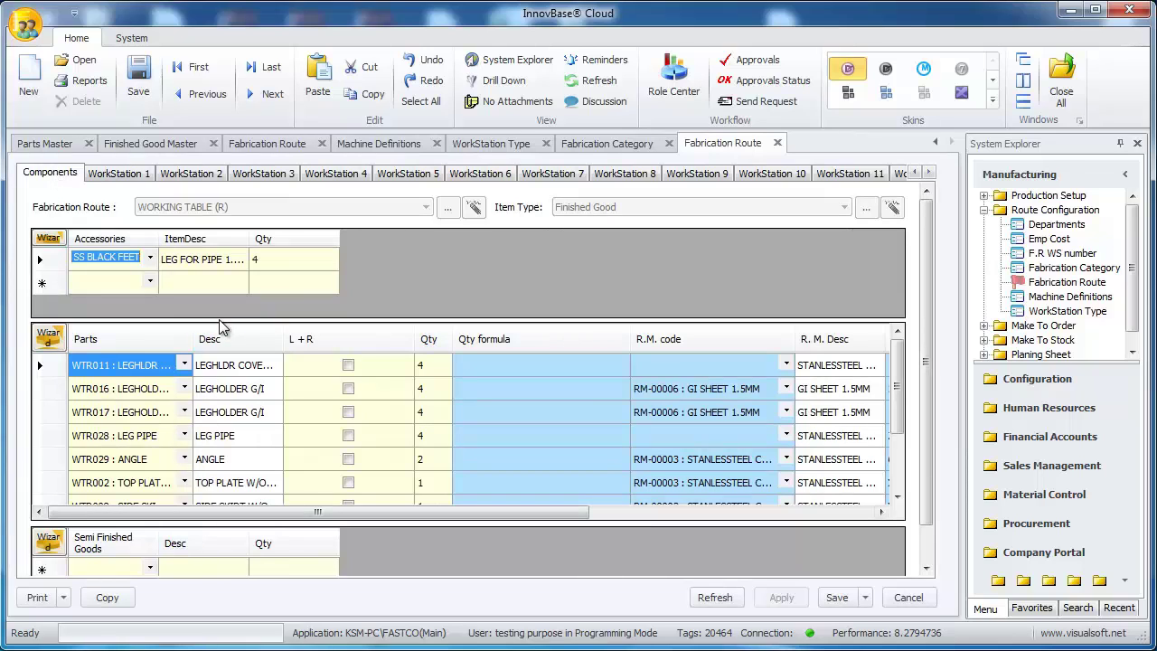
scroll(925, 386, down, 1)
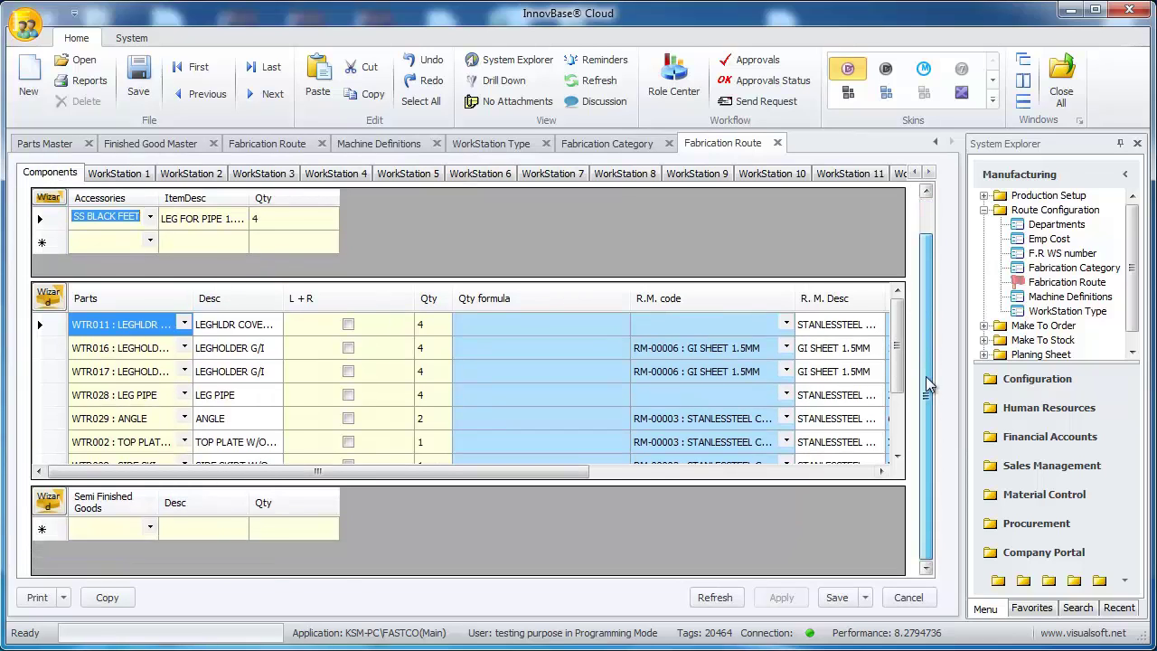
scroll(925, 387, up, 1)
scroll(898, 440, down, 2)
scroll(898, 440, up, 2)
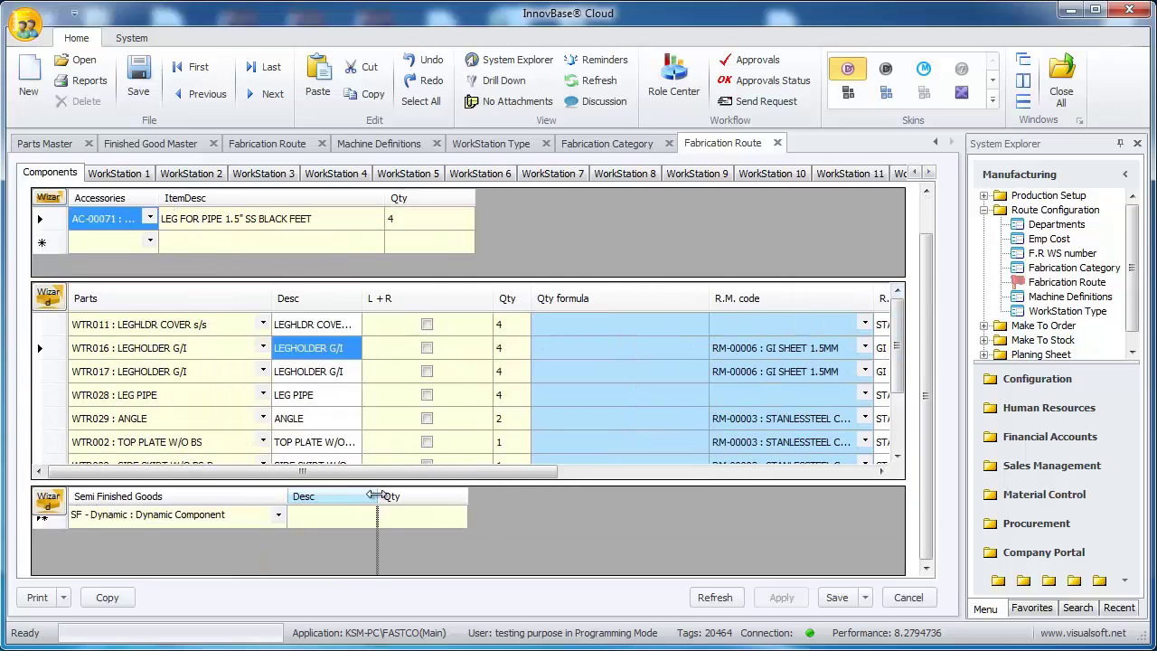
Widen the Desc and Qty columns of the Semi Finished Goods grid
drag(381, 497, 412, 495)
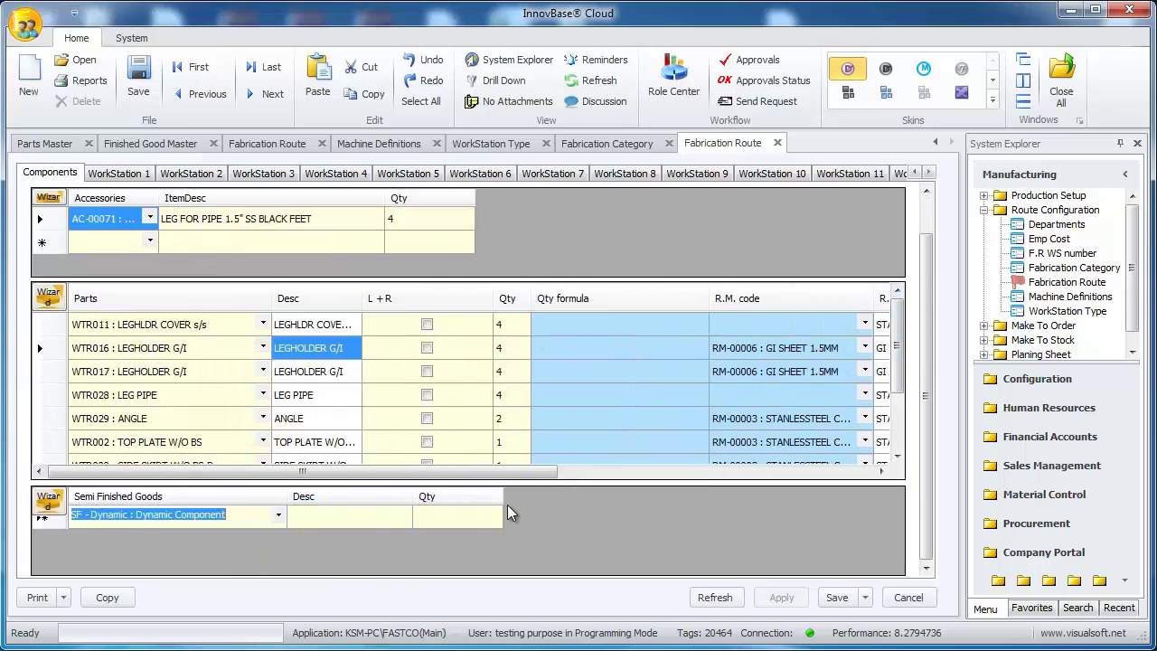
drag(503, 495, 644, 494)
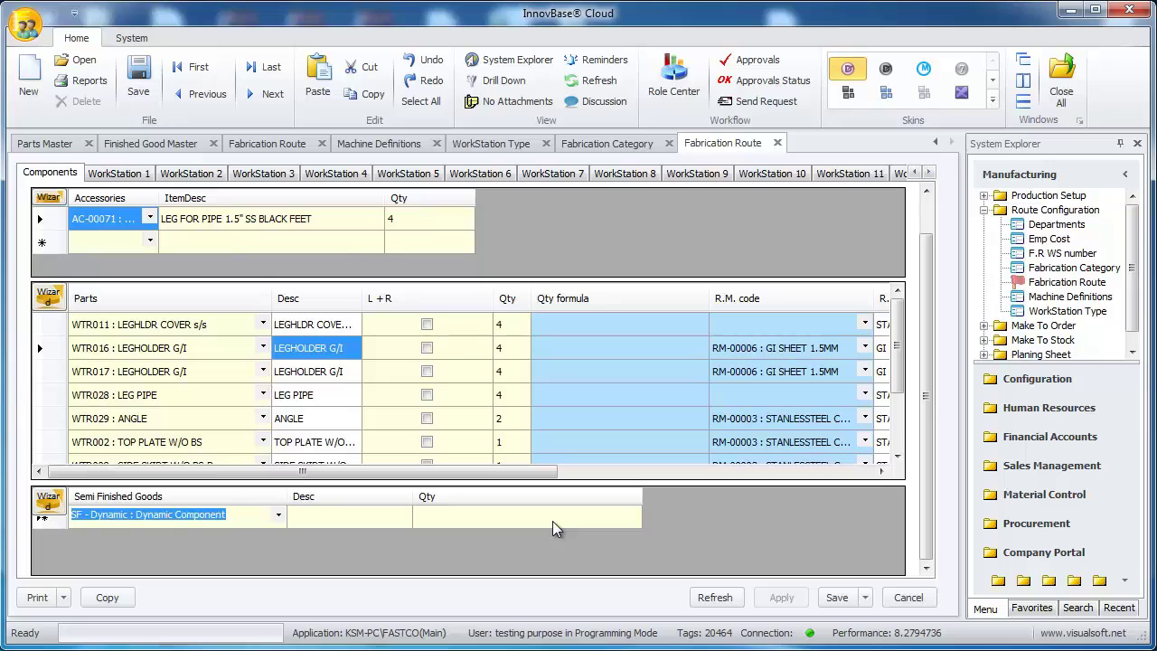
scroll(552, 521, up, 1)
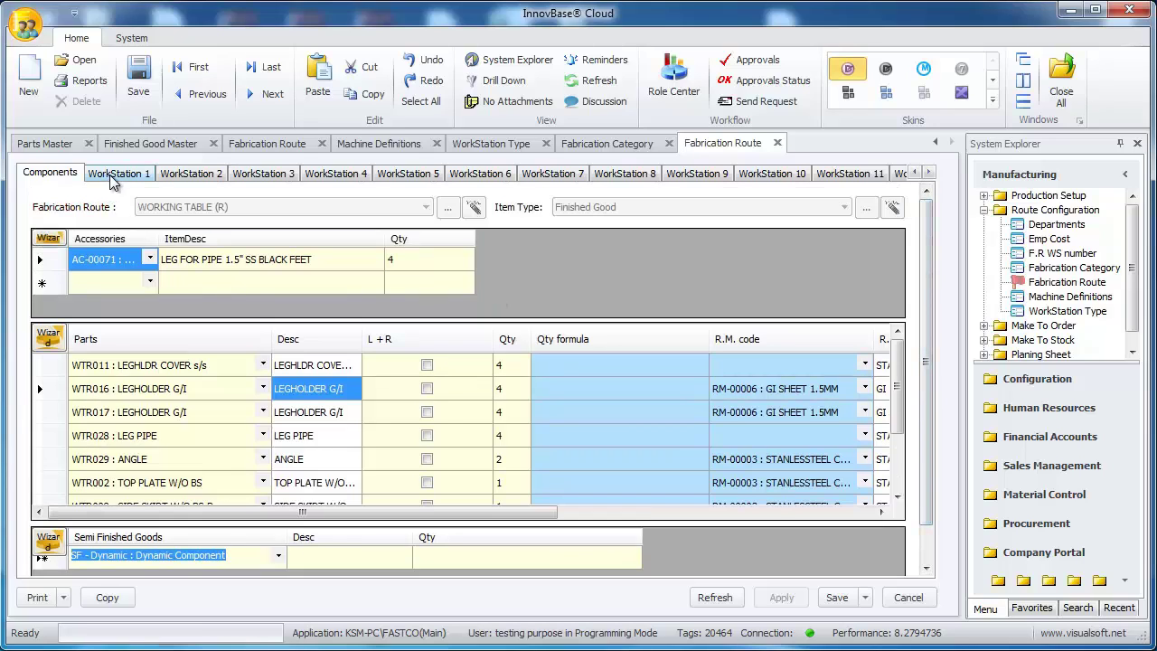
Review WorkStation 1 with a narrower Ser and wider Parts column, and check the further columns of the route's parts components
click(108, 174)
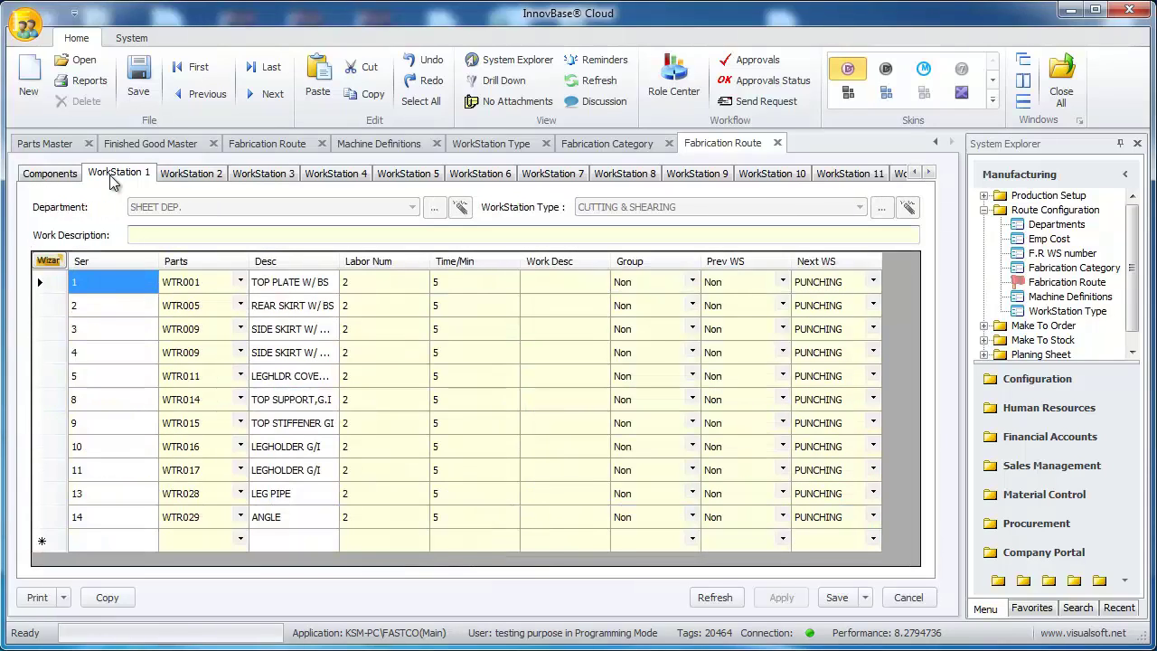
drag(159, 262, 110, 261)
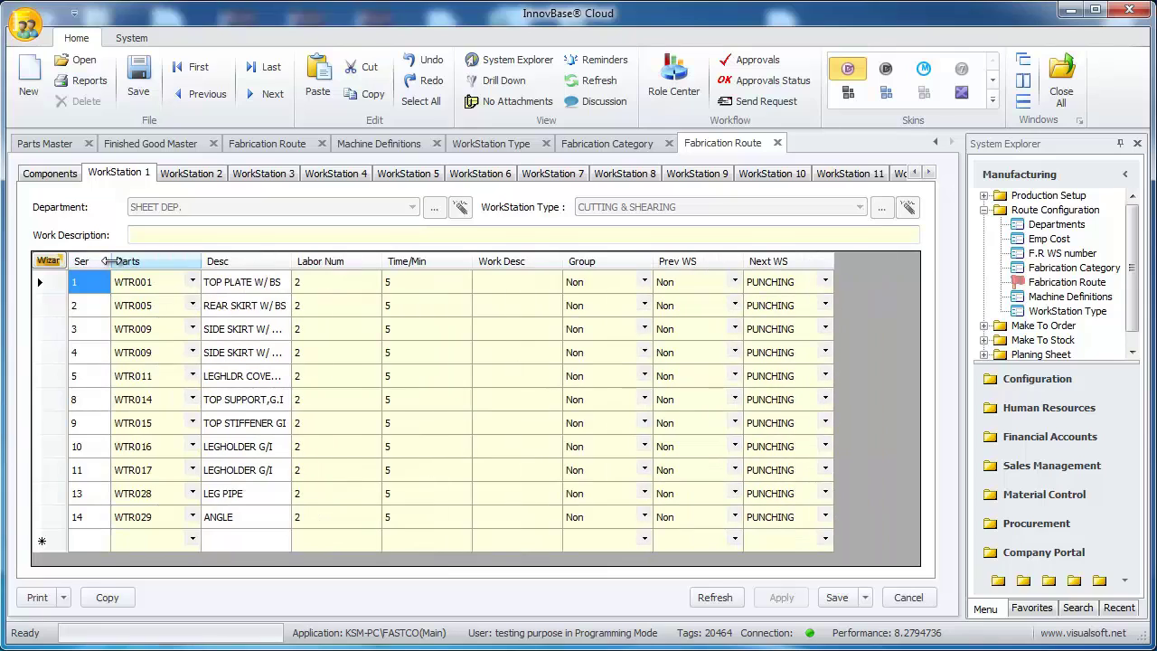
drag(201, 261, 226, 261)
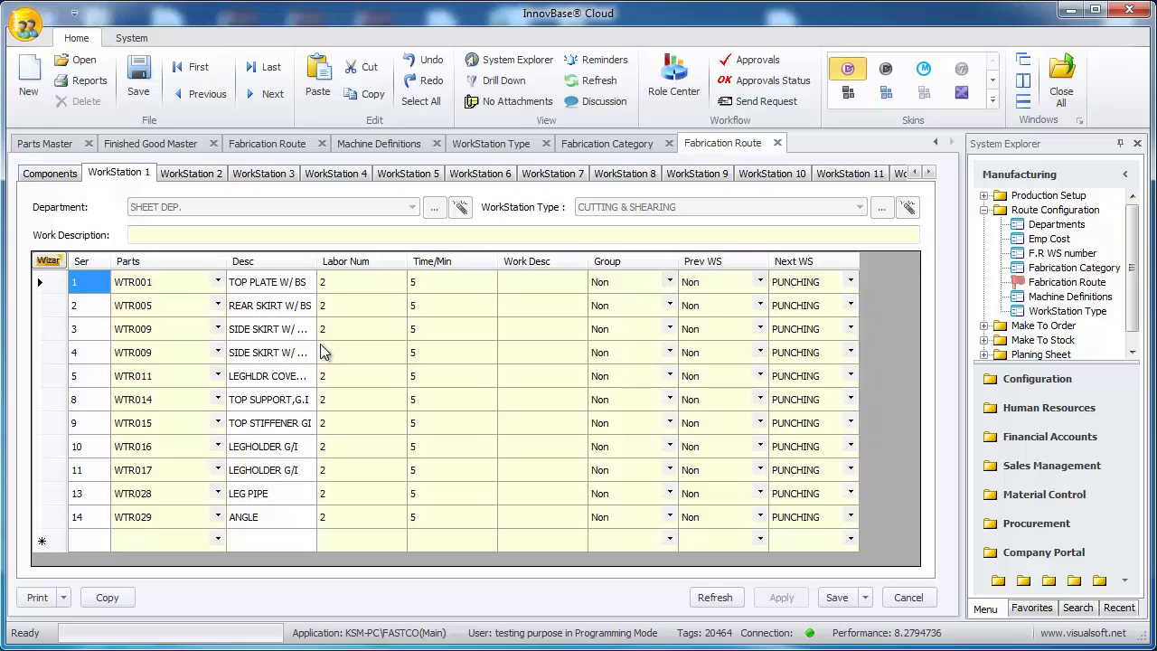
click(45, 174)
drag(452, 513, 726, 517)
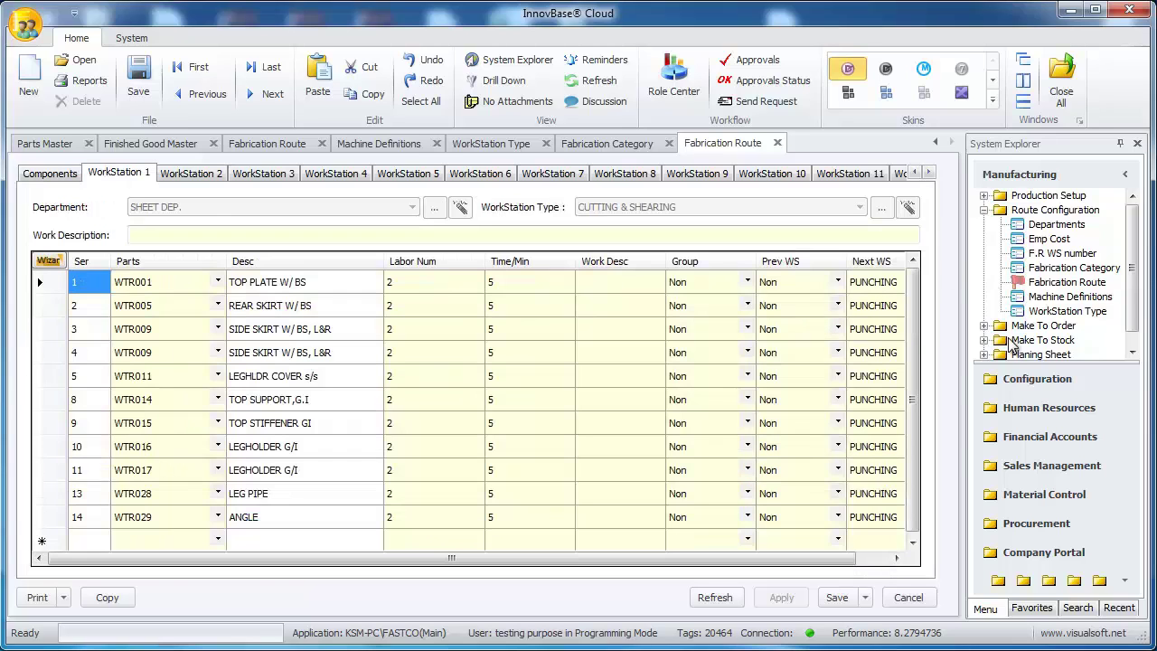
Locate the Planing Sheet entry in the Manufacturing module and show the fabrication route's WorkStation 2 details
click(984, 355)
click(1049, 239)
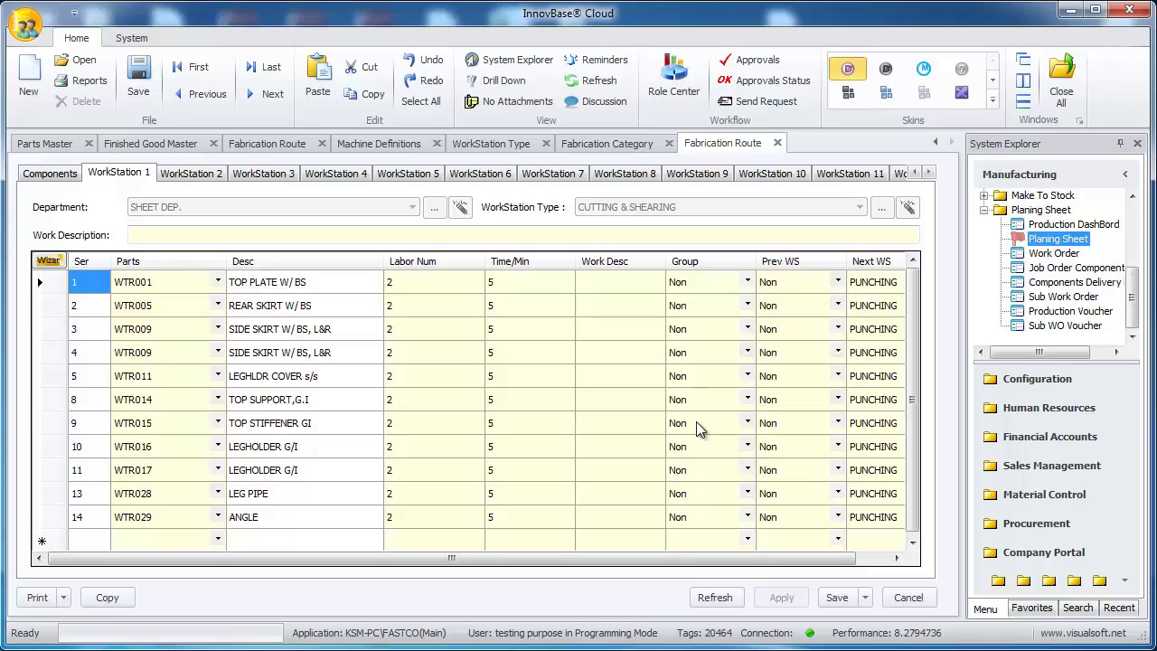
click(188, 171)
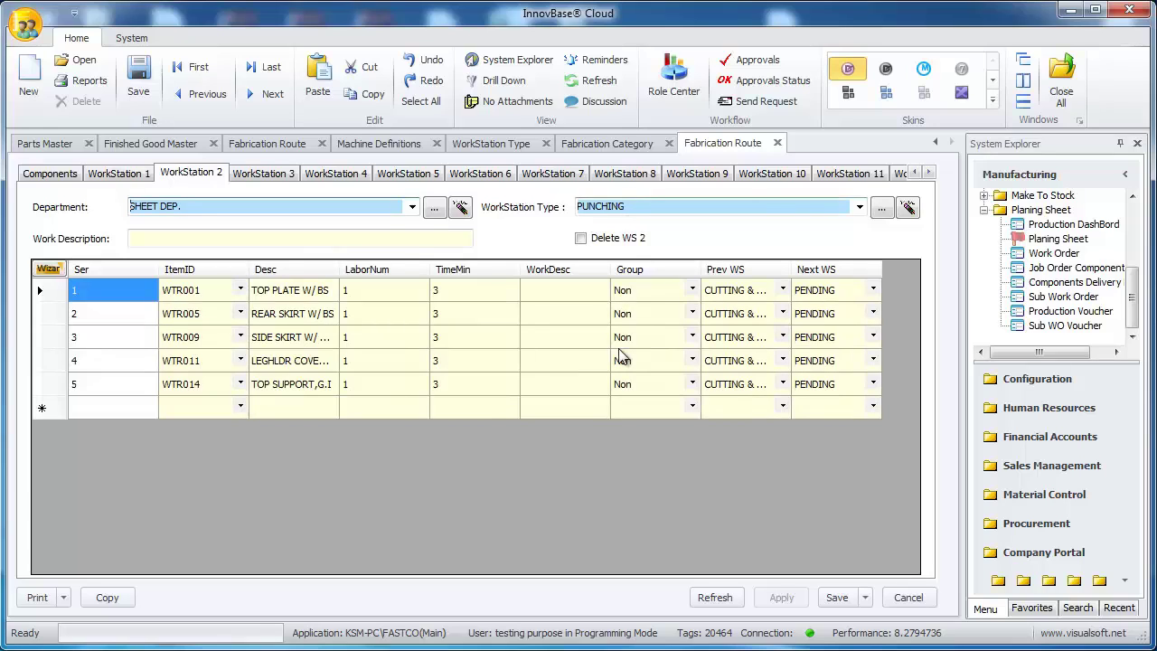
Set WorkStation 14's department to FINISHING DEP. and its workstation type to FINISHING
click(411, 206)
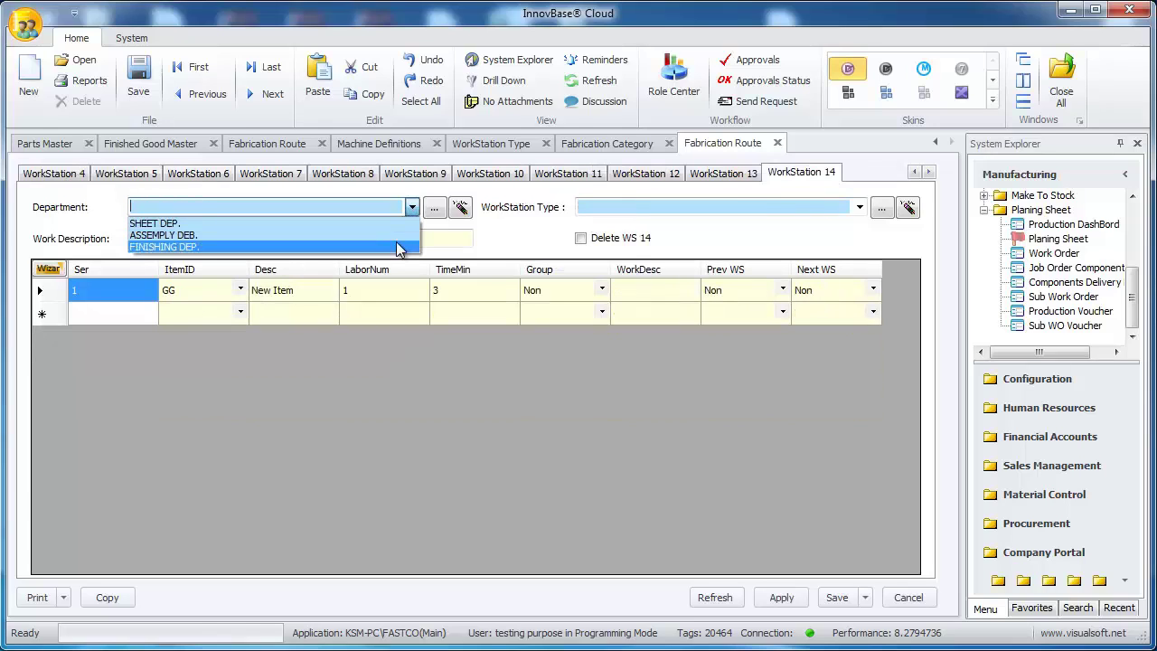
click(398, 246)
click(637, 205)
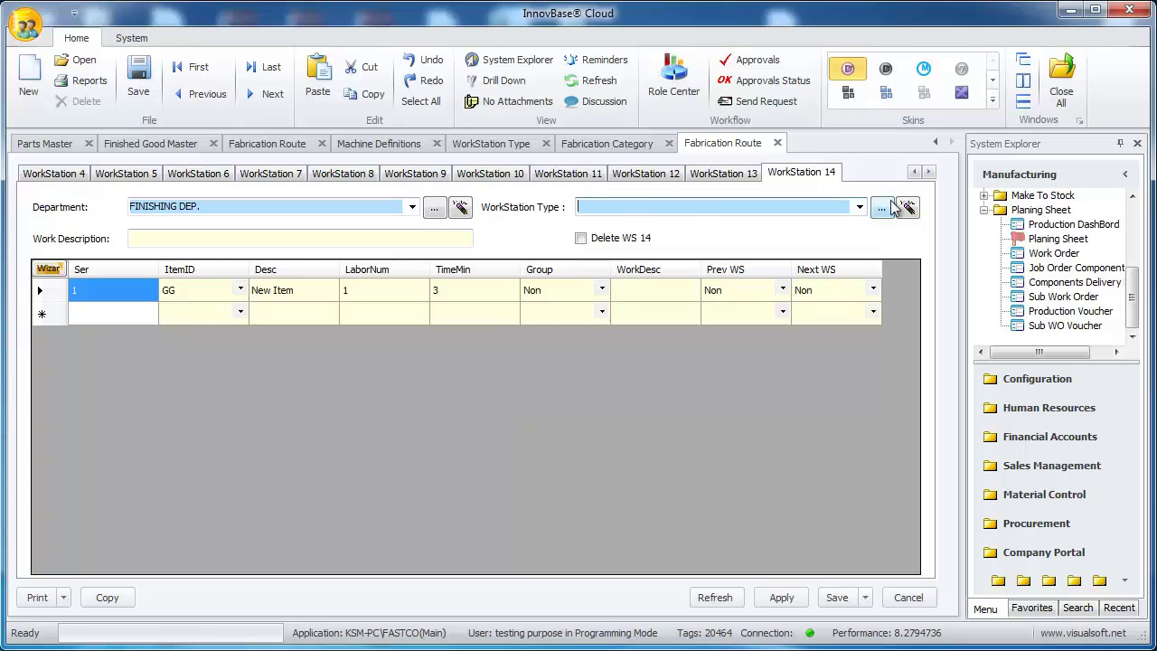
click(860, 207)
click(841, 223)
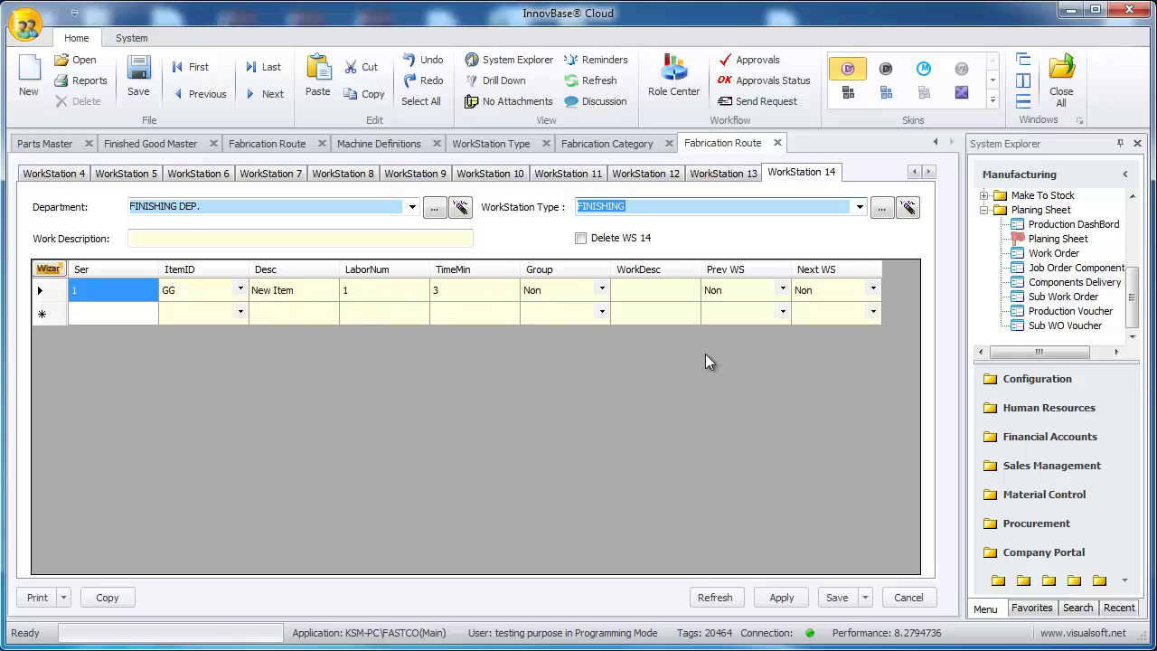
Widen the WorkStation Type column in the workstation type list and examine the CUTTING & SHEARING entry with its hourly cost
click(489, 144)
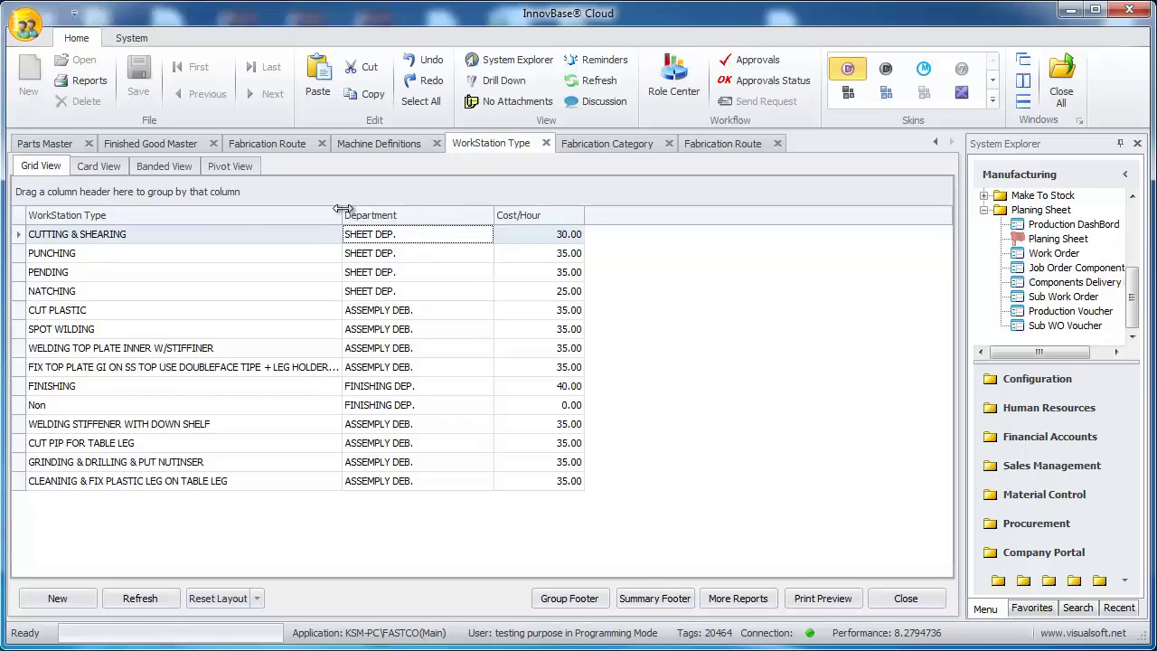
drag(342, 209, 428, 215)
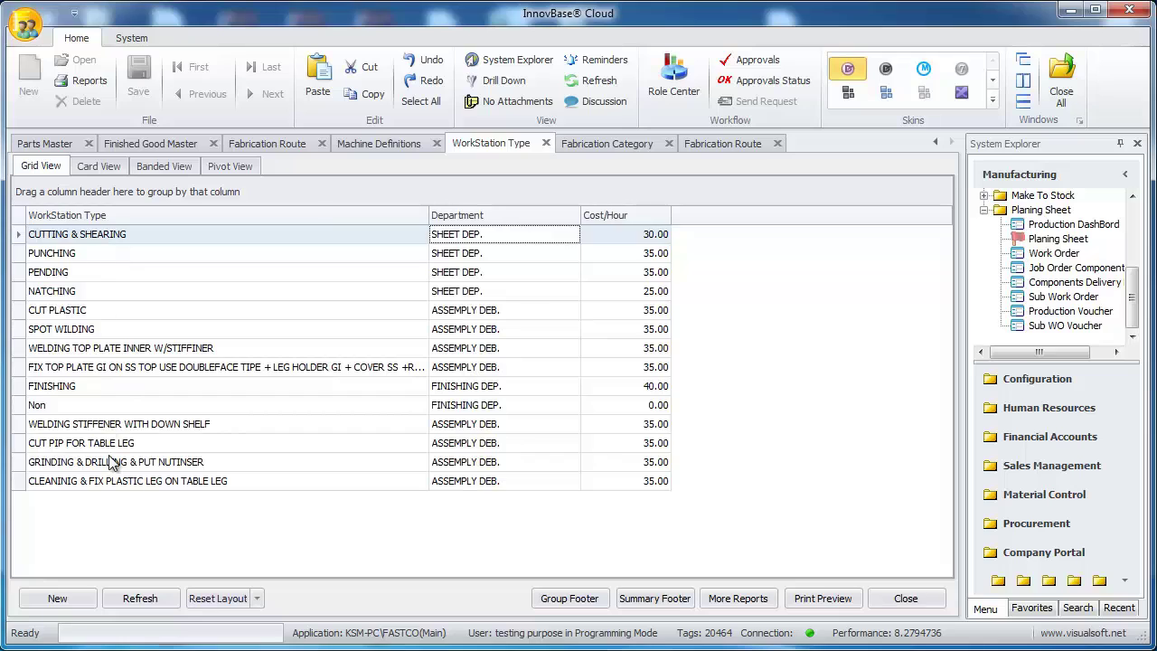
drag(106, 483, 46, 315)
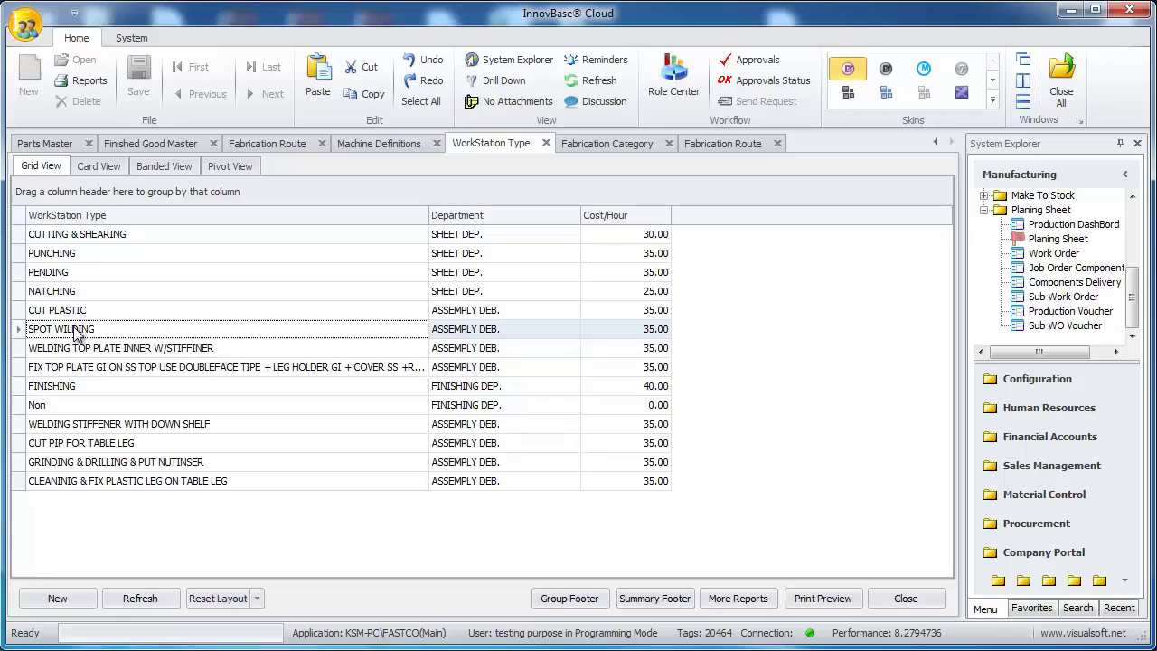
click(86, 237)
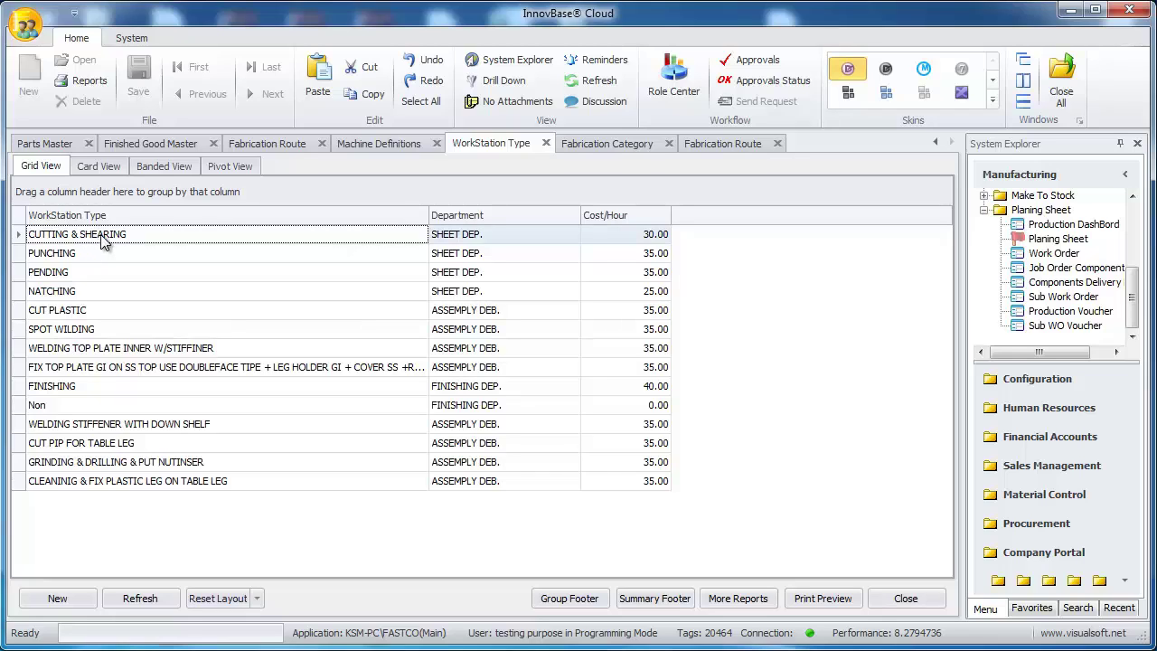
click(653, 236)
Show the Machine Definitions list with wider Cost/Hour and SysUser columns
click(382, 143)
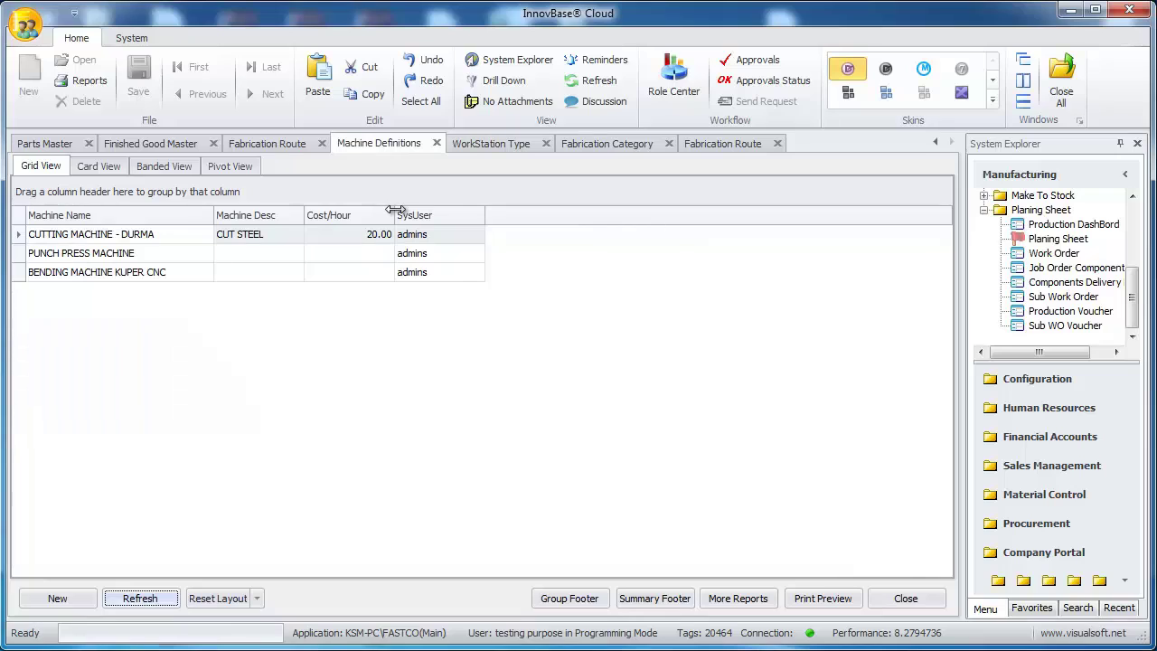
drag(395, 210, 431, 219)
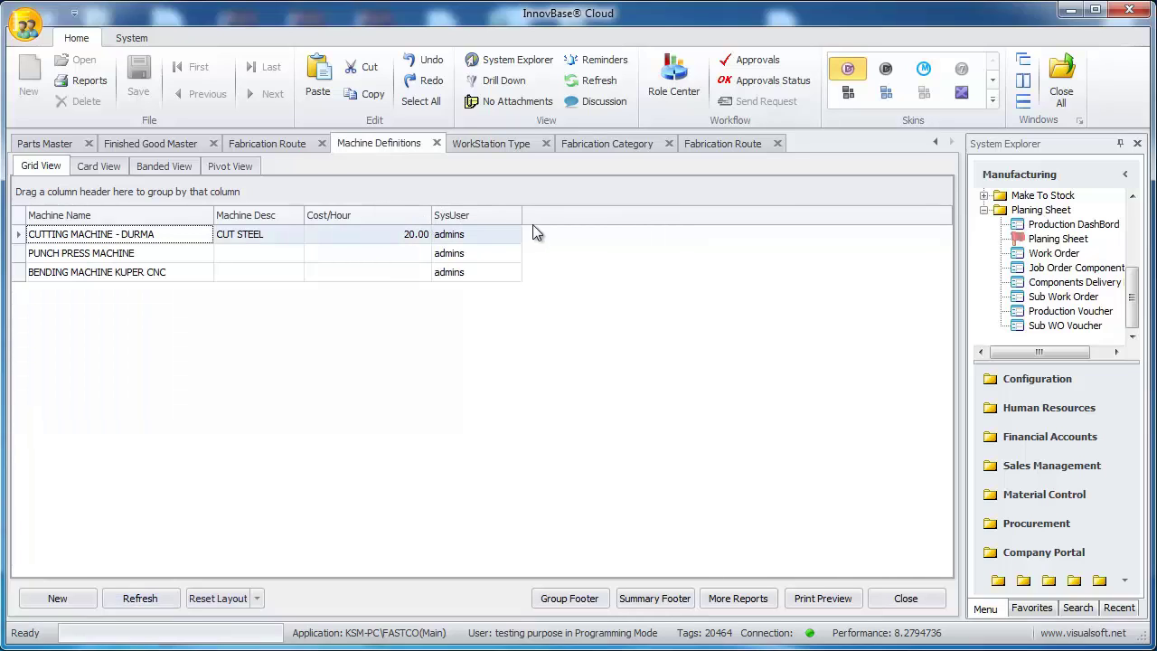
drag(521, 214, 573, 215)
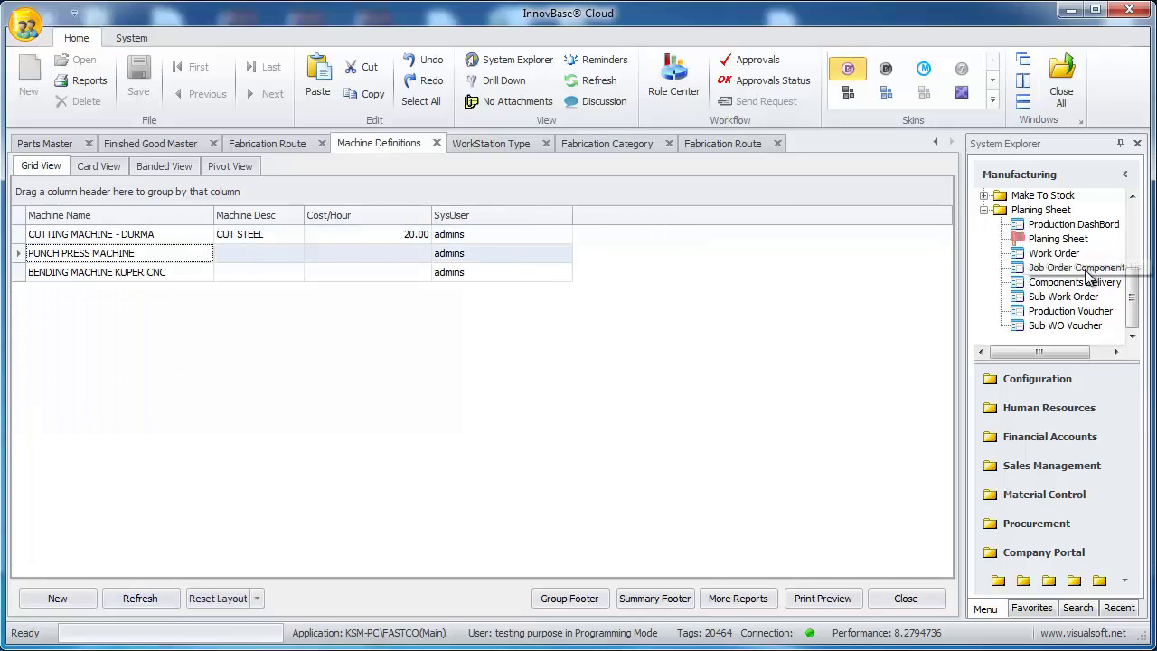
Open the Emp Cost list from Route Configuration, and return to the WorkStation Type list
drag(1134, 305, 1134, 237)
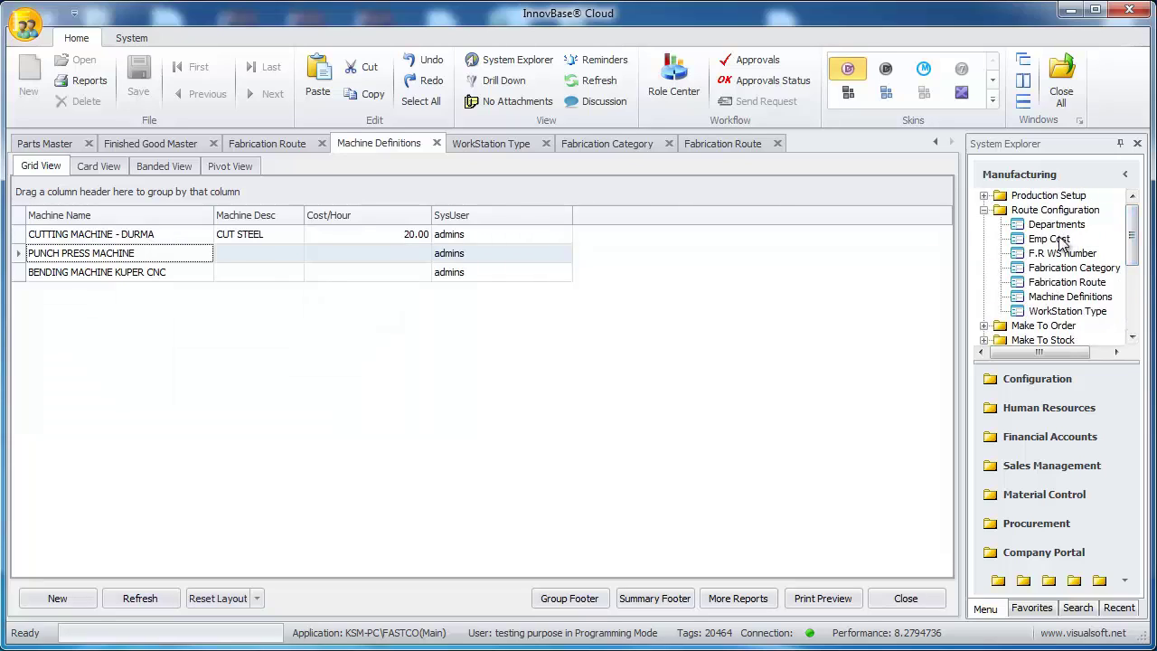
click(1028, 241)
double_click(1030, 240)
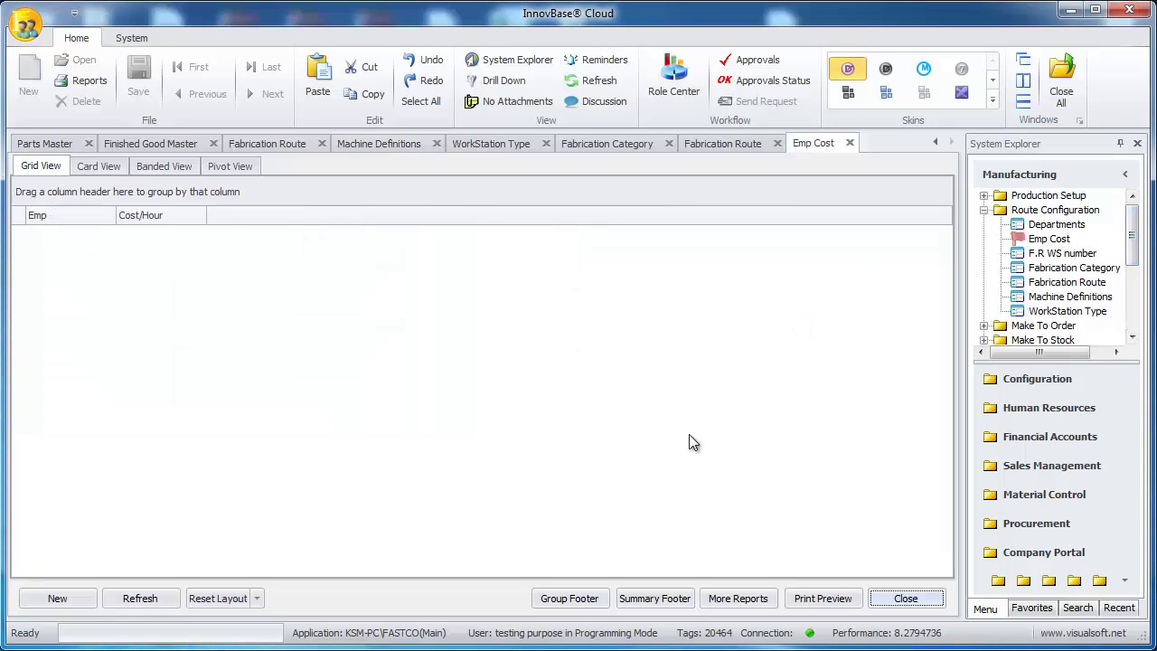
click(491, 143)
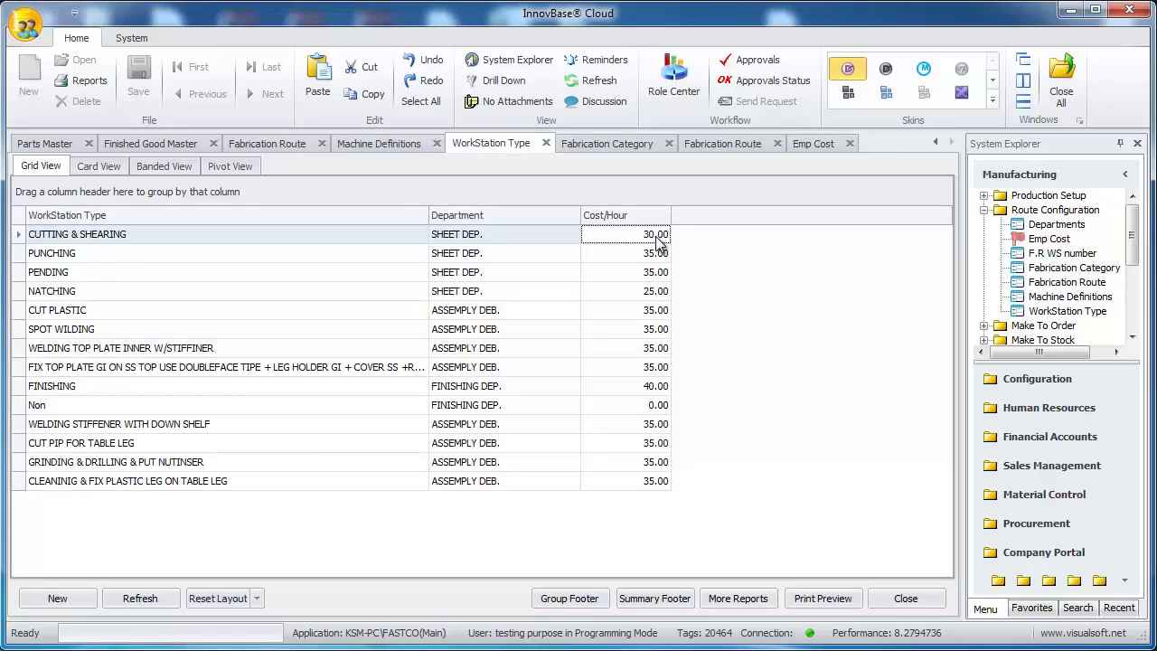
Open the Finished Good Master in Material Control and show the model number and production category fields of BBYAKTA555
click(1075, 502)
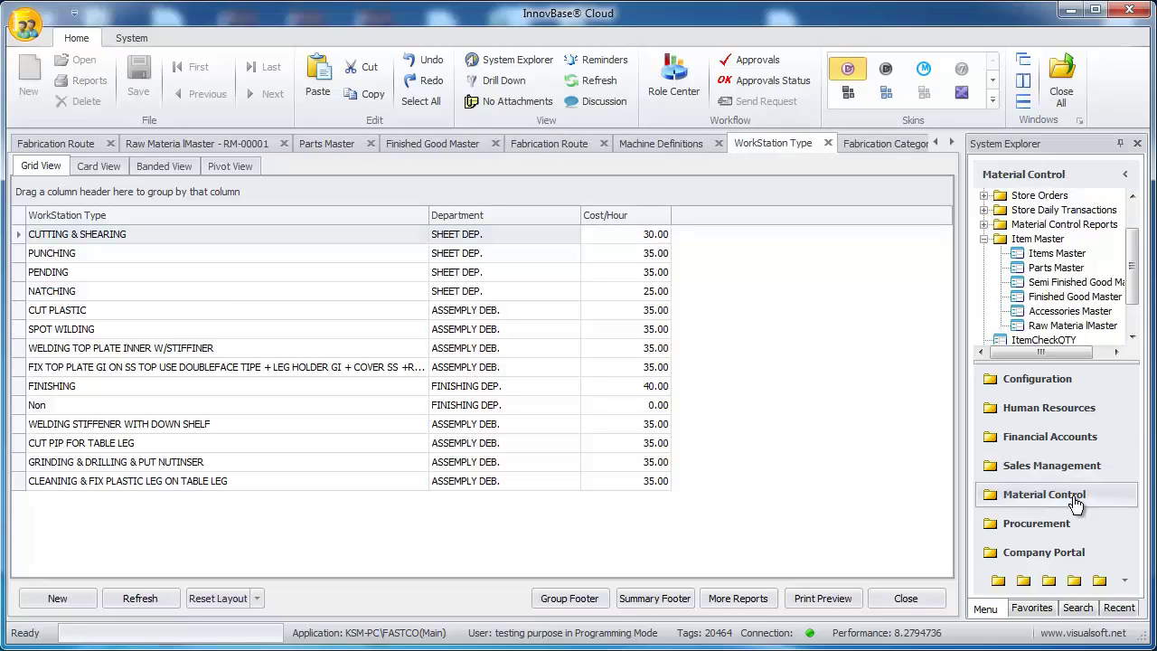
double_click(1055, 298)
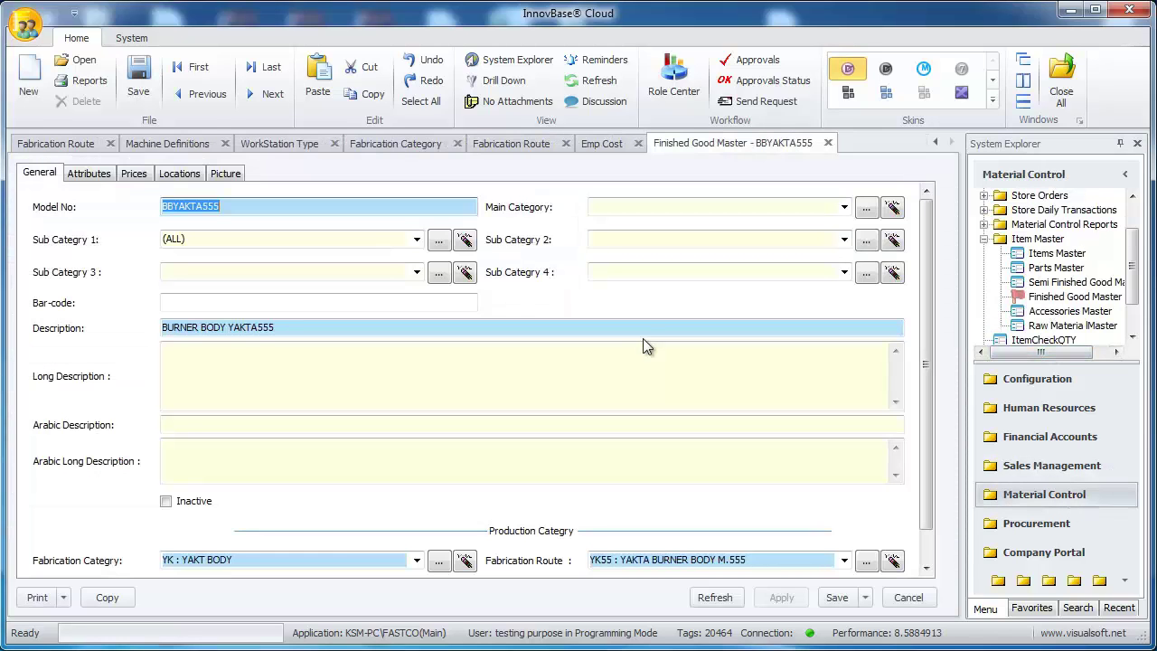
click(233, 207)
scroll(232, 208, down, 1)
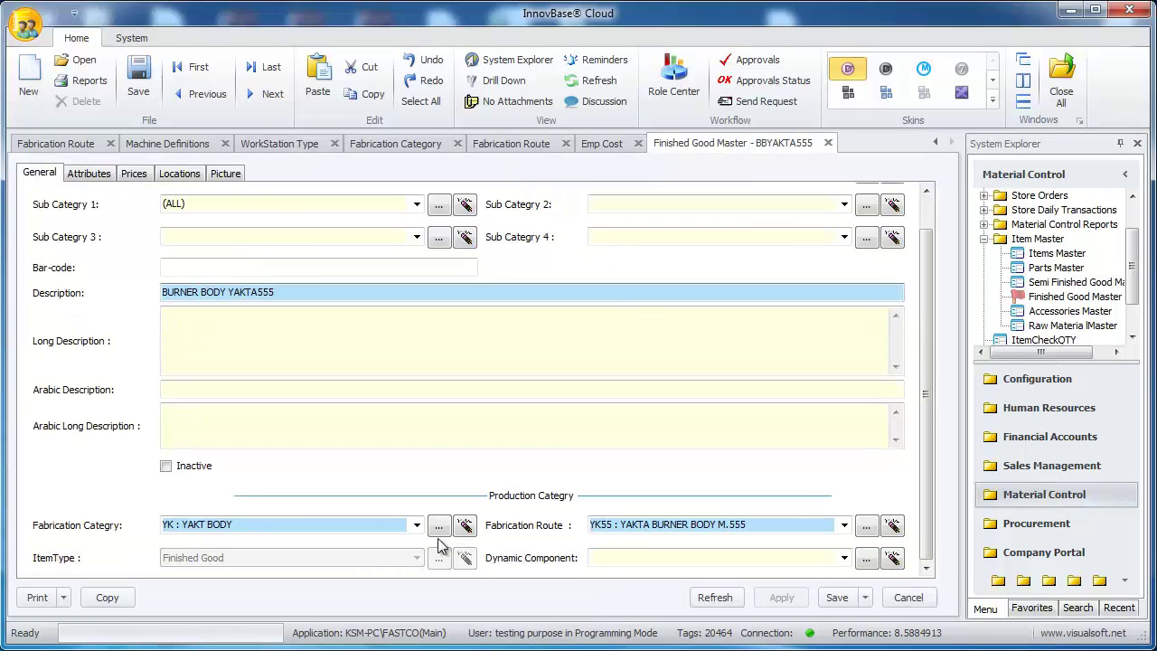
Select YK : YAKT BODY as the finished good's fabrication category and check its fabrication route options
click(417, 527)
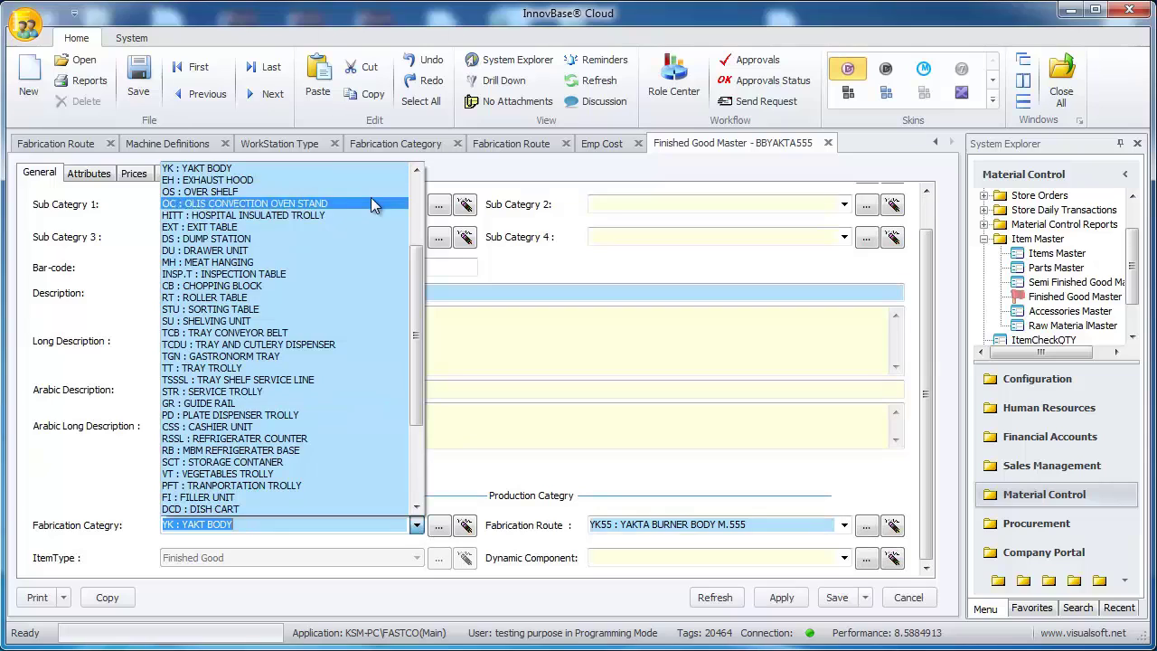
click(329, 168)
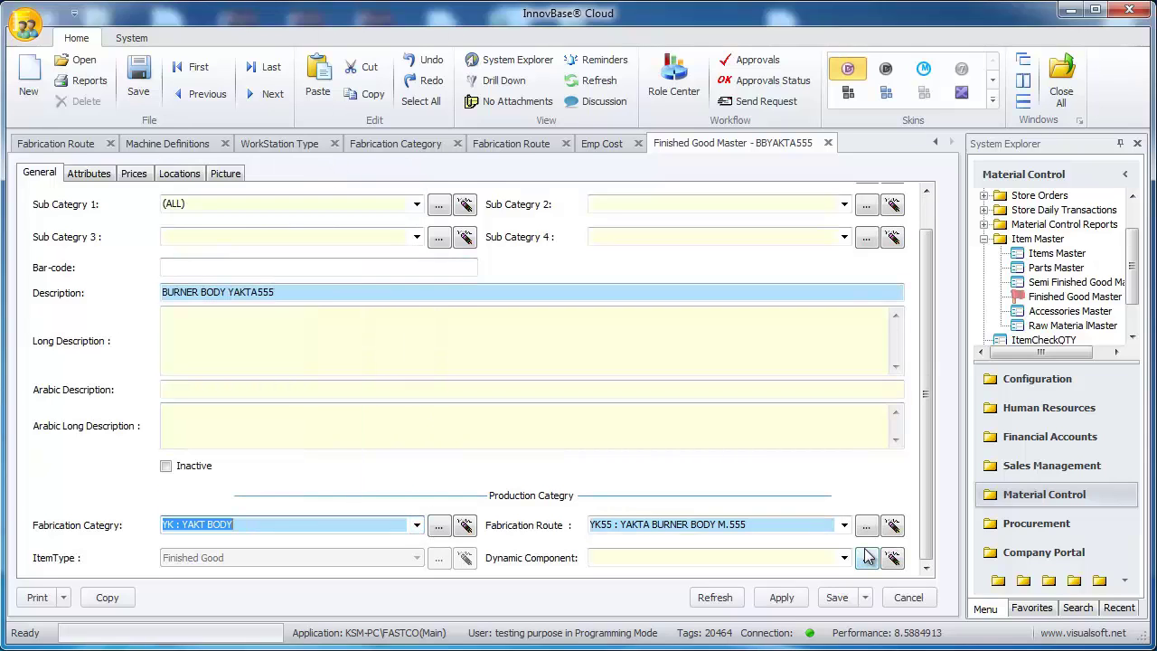
click(843, 525)
click(832, 542)
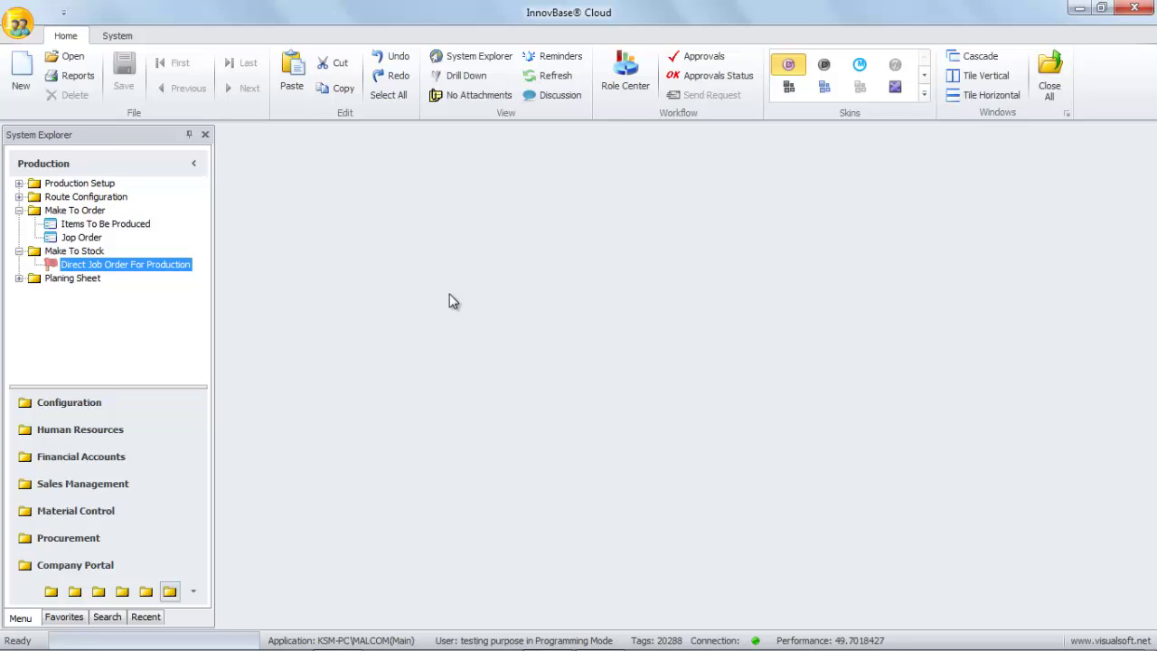
Create a new Direct Job Order For Production with branch MAIN and fabrication category B : Bread
click(104, 224)
click(116, 265)
right_click(102, 269)
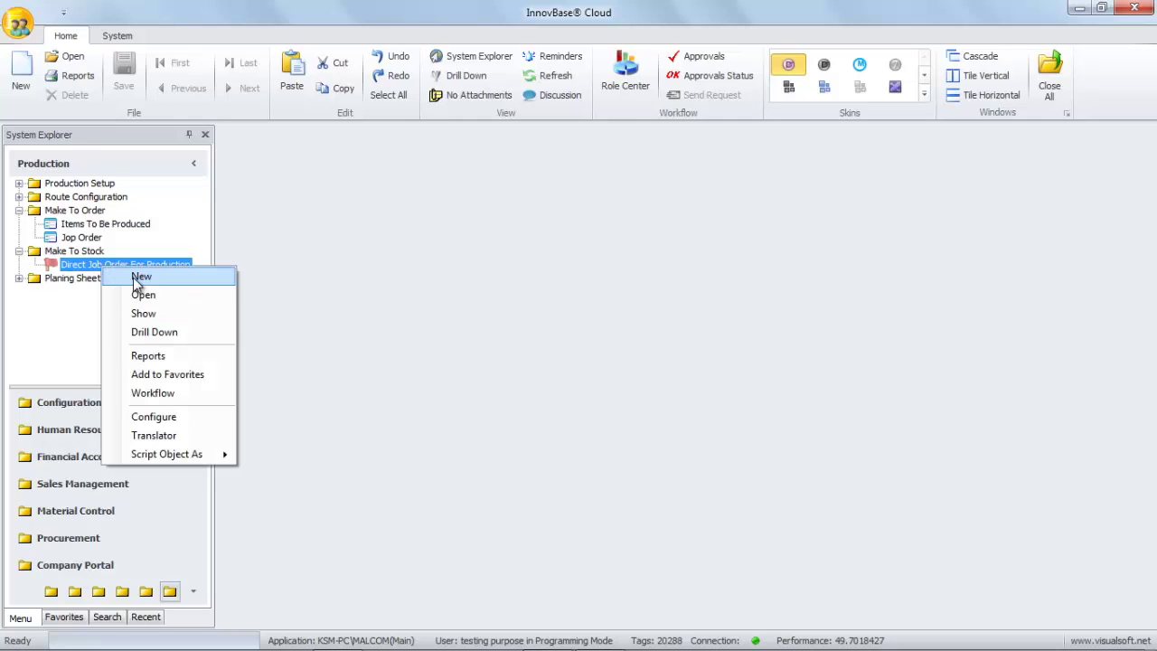
click(136, 277)
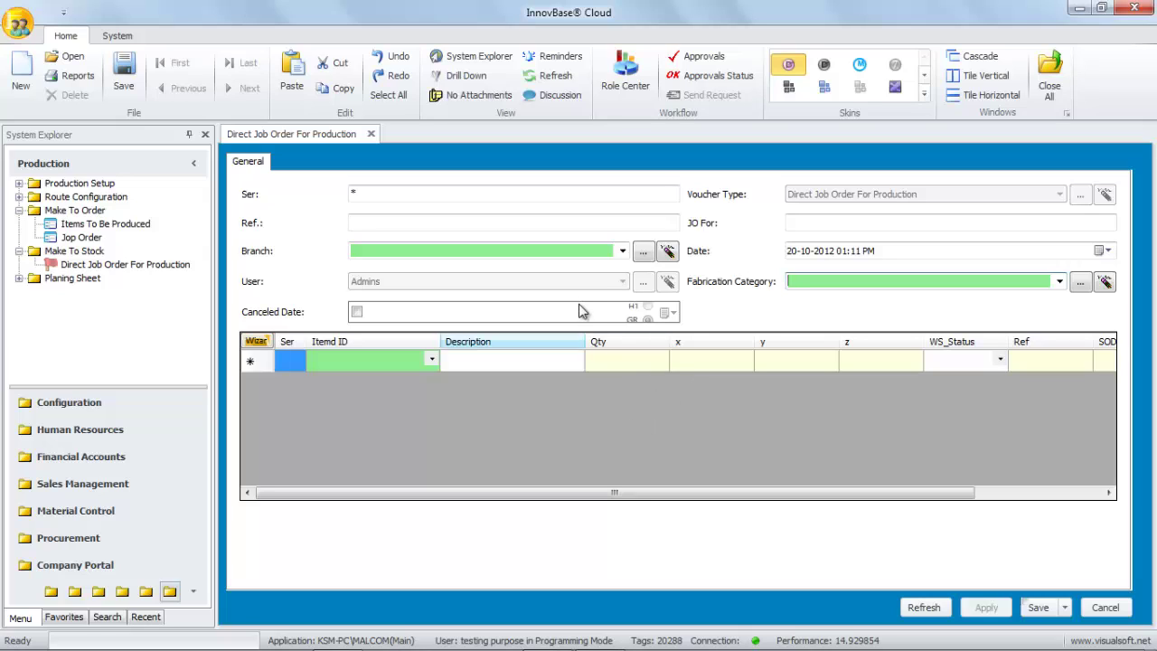
click(624, 249)
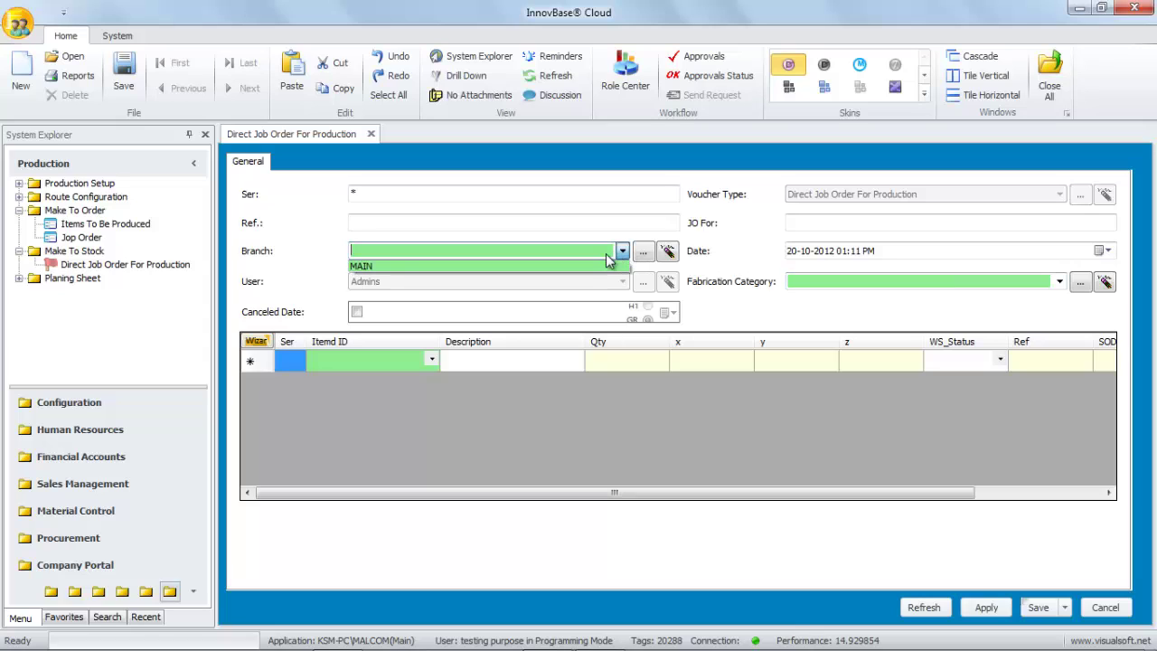
click(604, 266)
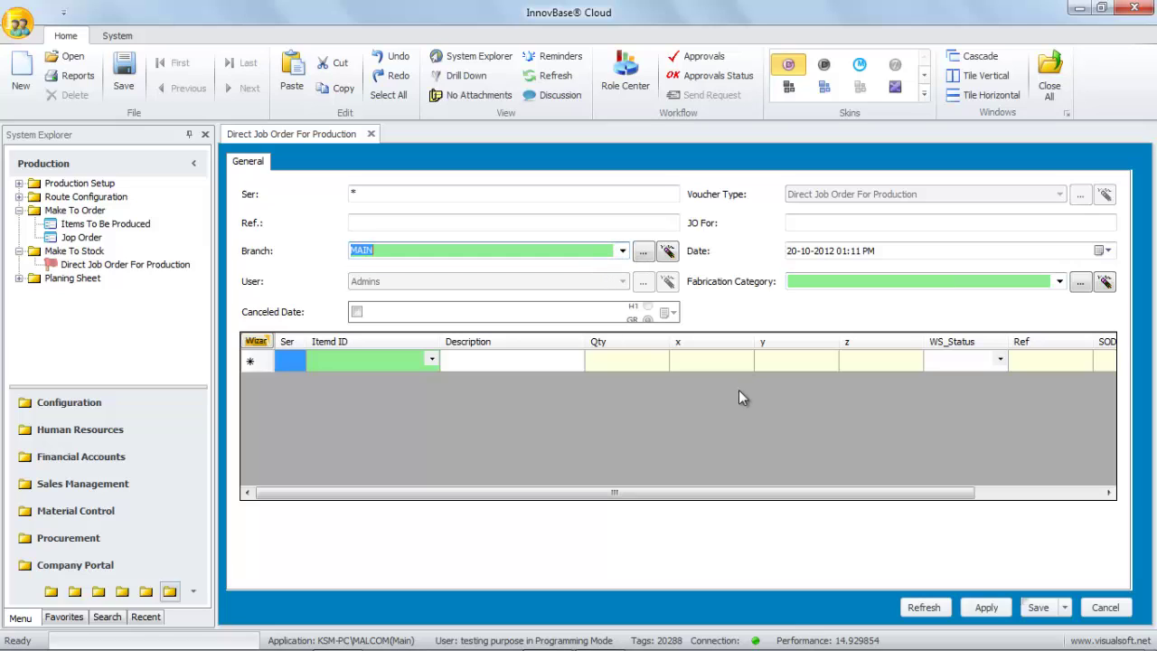
click(1060, 283)
click(1060, 283)
click(877, 300)
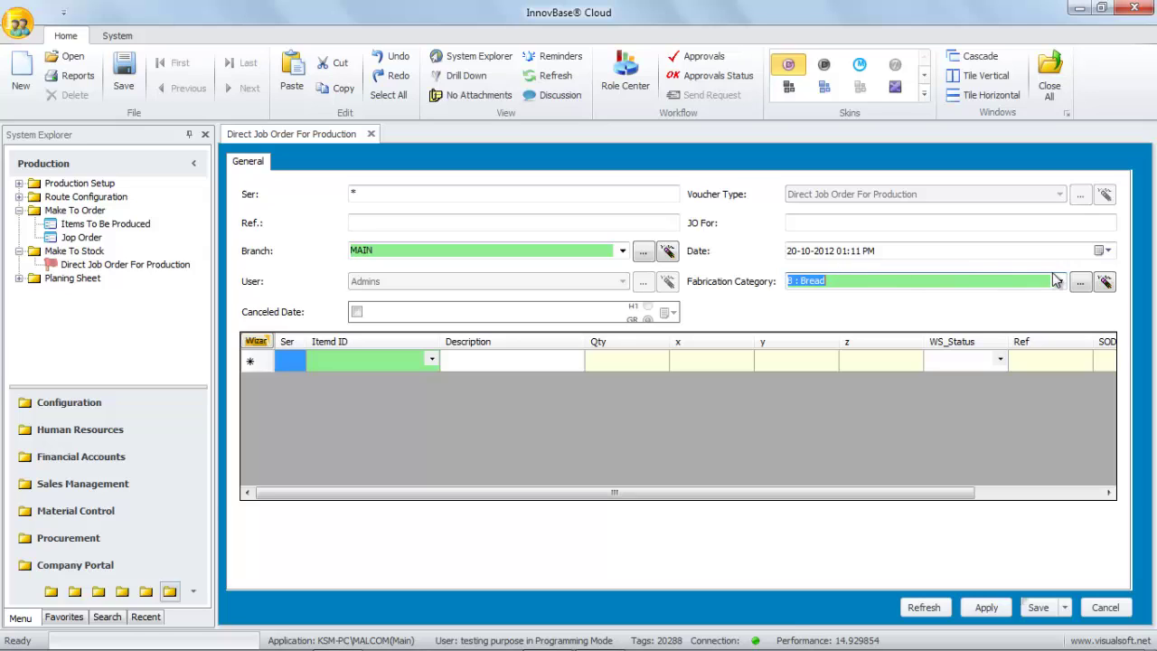
Add Small Arabic bread 100 g with a quantity of 1000 to the job order, and save and close it
click(432, 360)
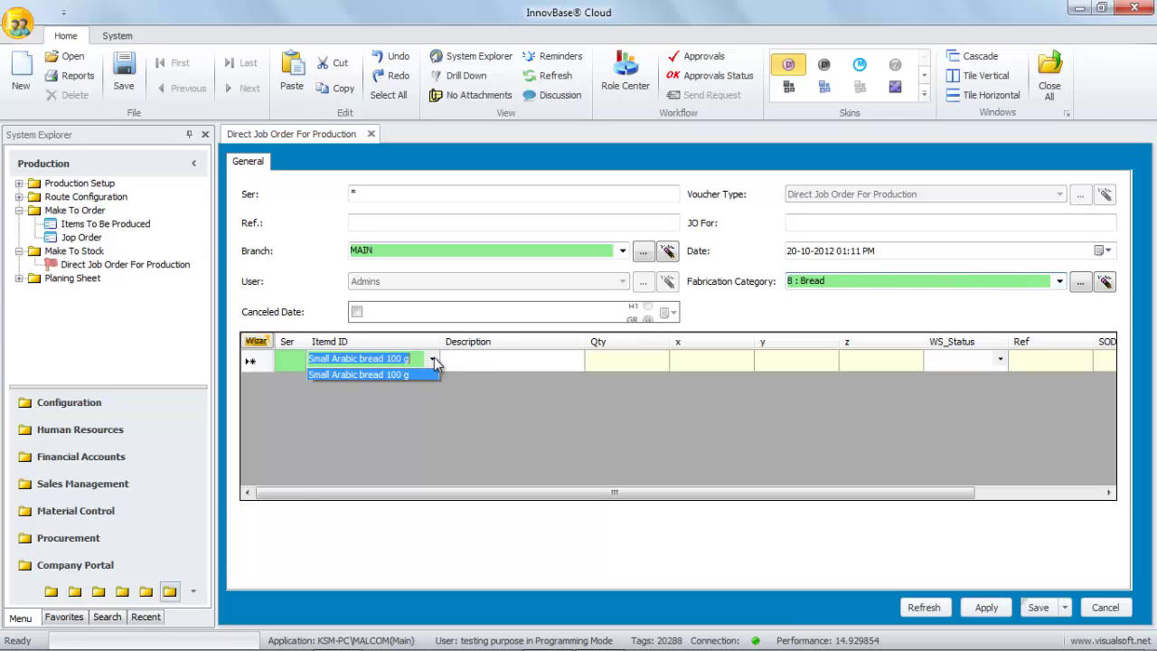
click(411, 371)
click(460, 363)
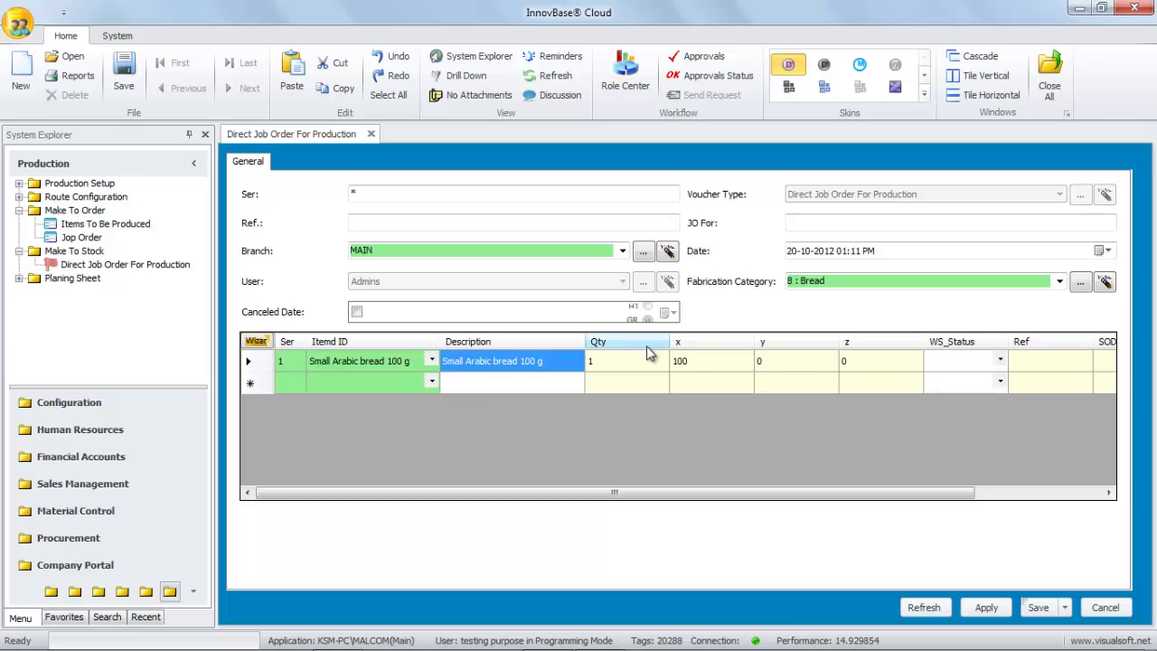
click(592, 362)
text(10)
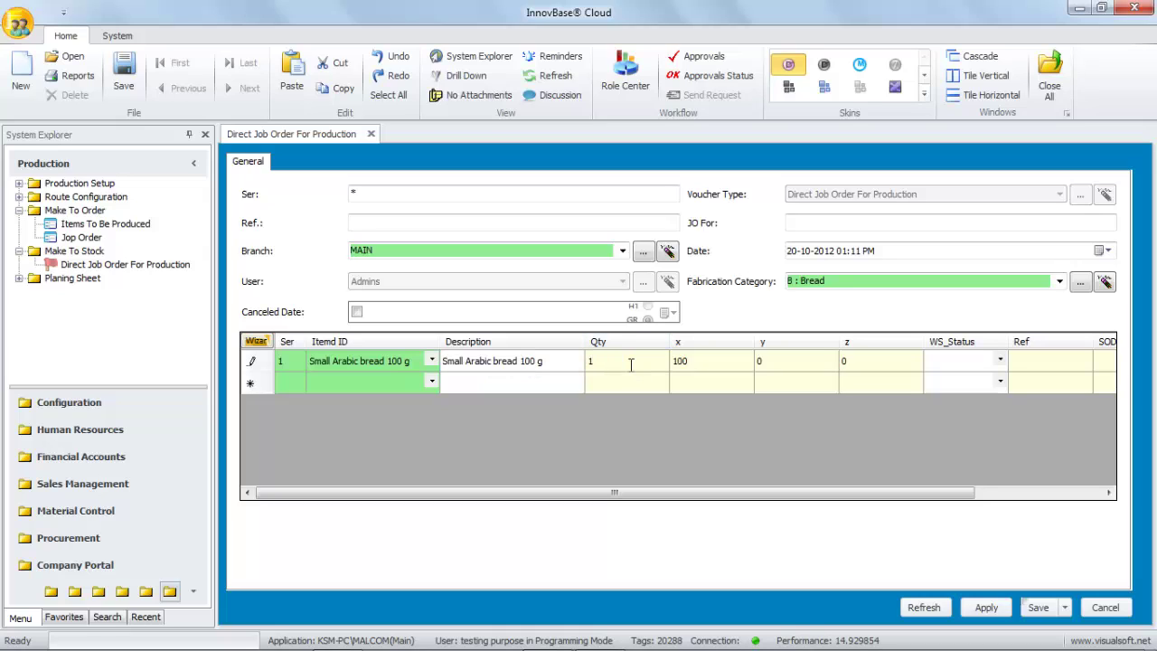
text(00)
mouse_move(762, 495)
mouse_down()
mouse_move(774, 495)
mouse_move(759, 497)
mouse_up()
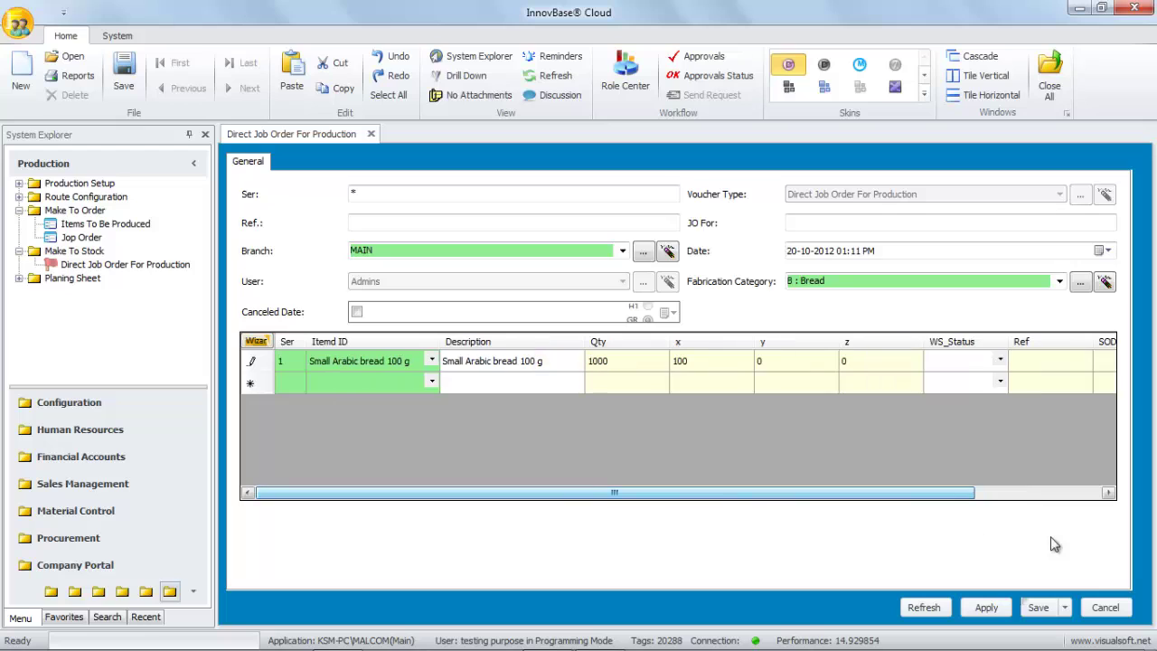
click(1065, 607)
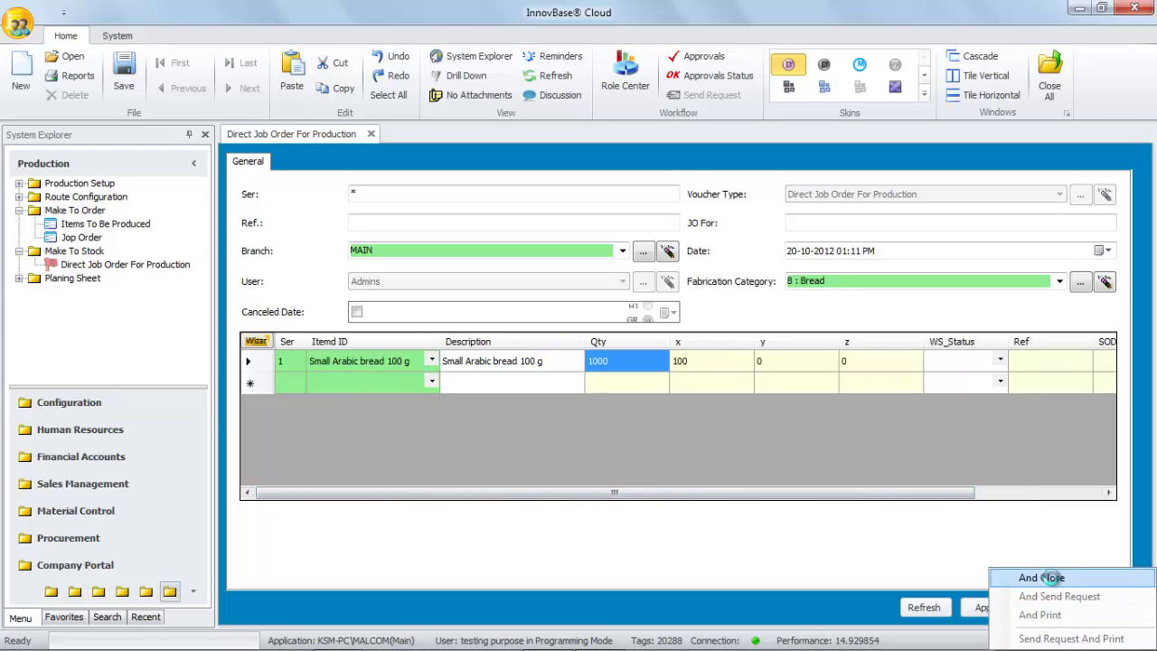
click(1051, 578)
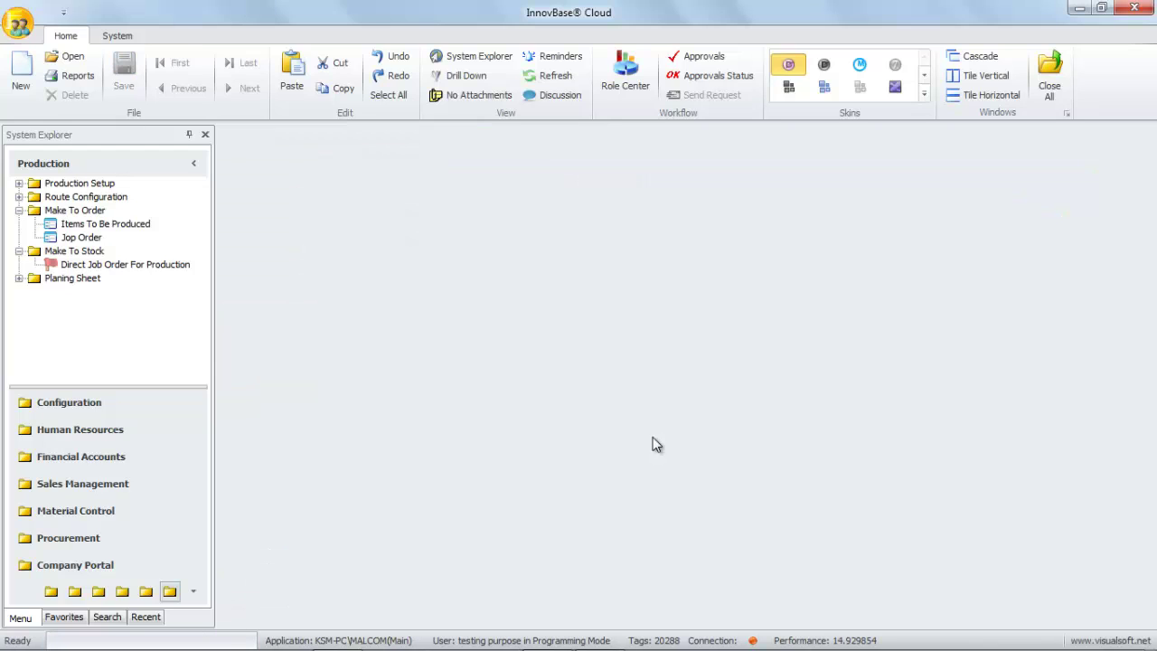
Start a new planing sheet for the direct job order with quantity 1000, saving and closing the PrePlaningSheet prerequisite
click(19, 278)
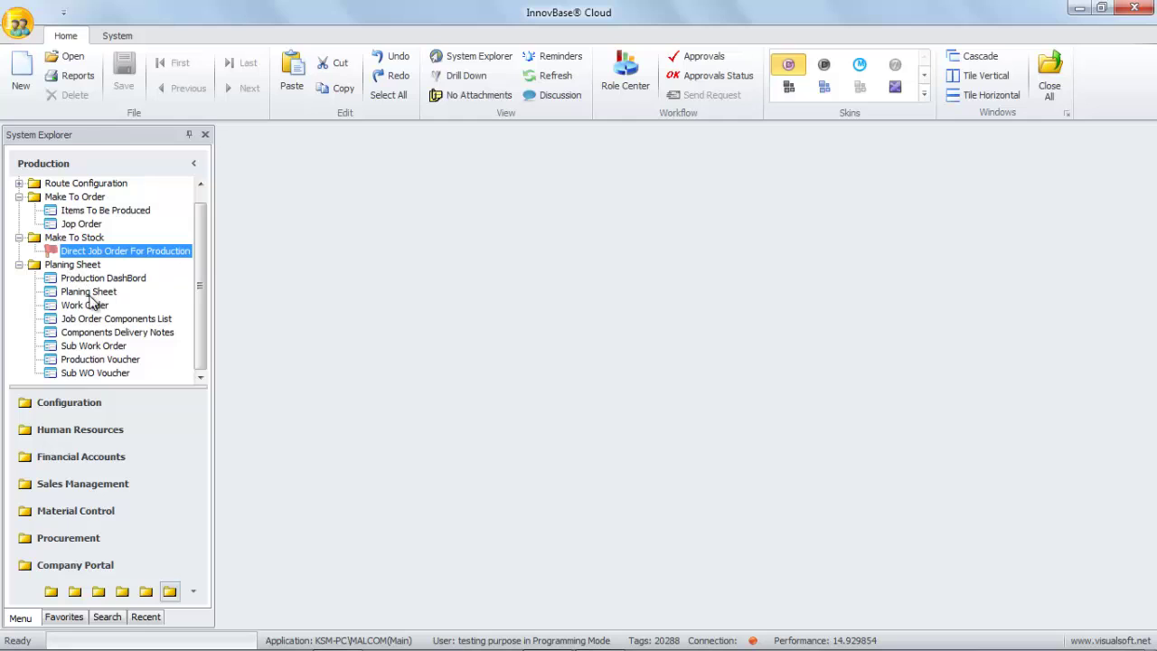
click(88, 295)
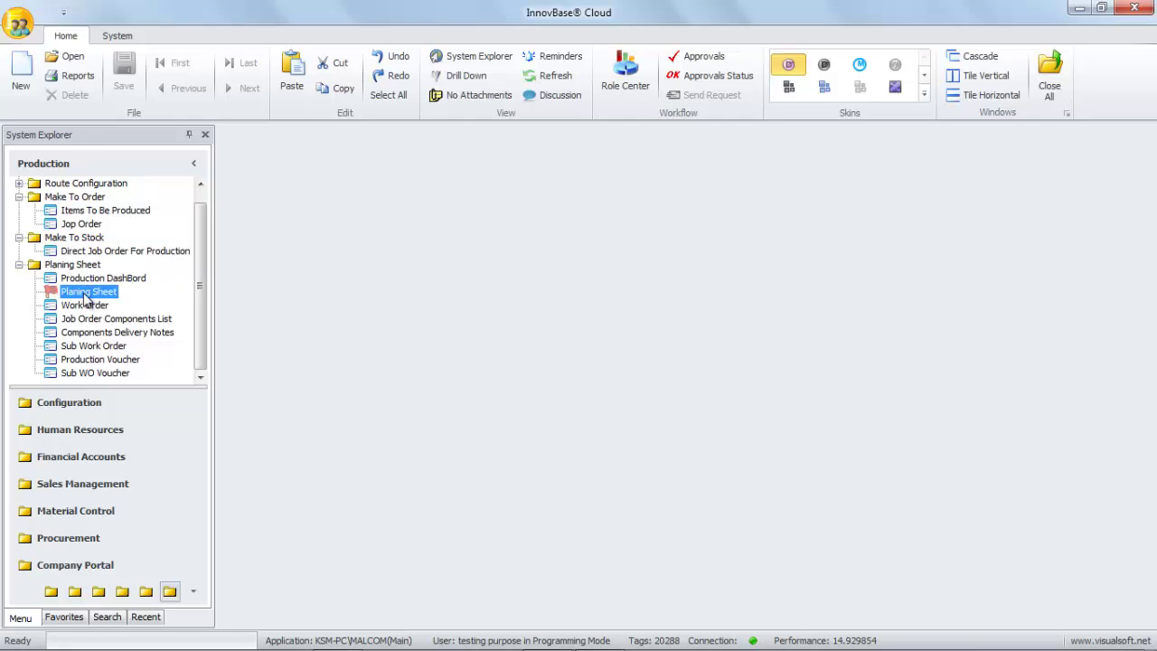
right_click(87, 300)
click(121, 303)
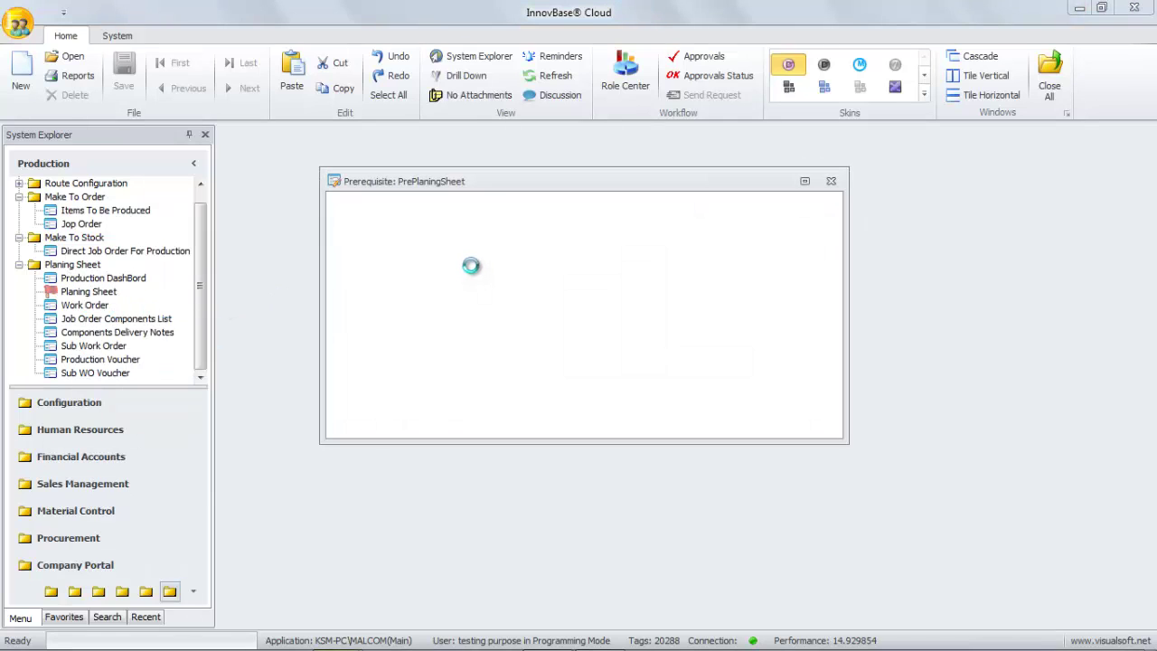
click(753, 269)
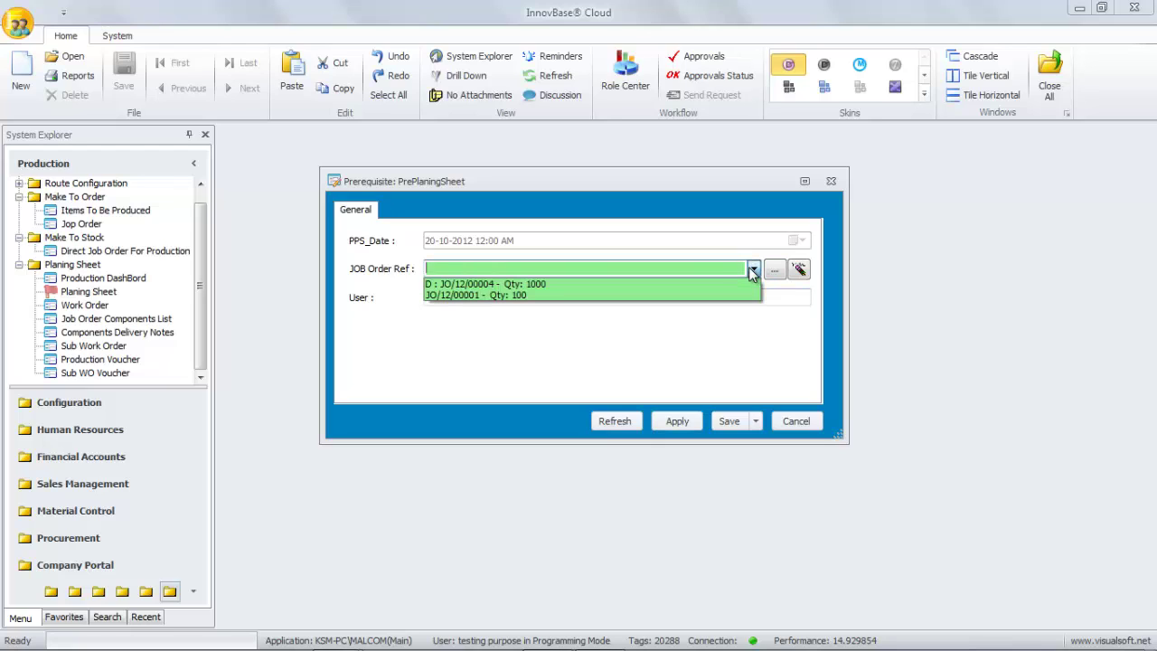
click(538, 285)
click(755, 421)
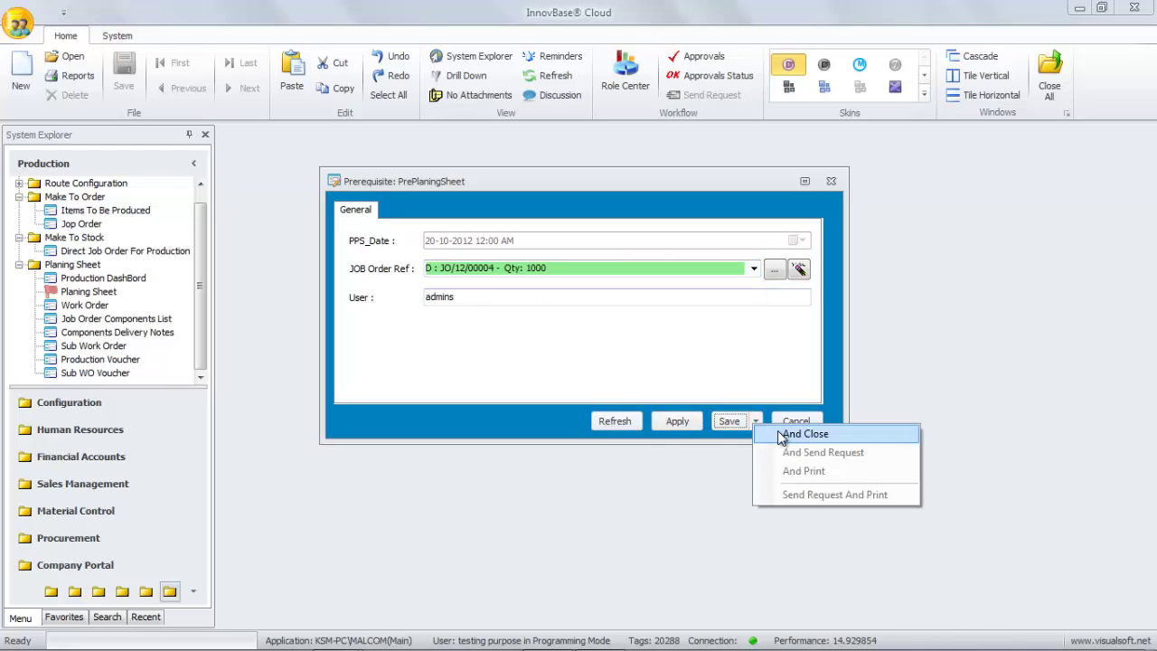
click(781, 434)
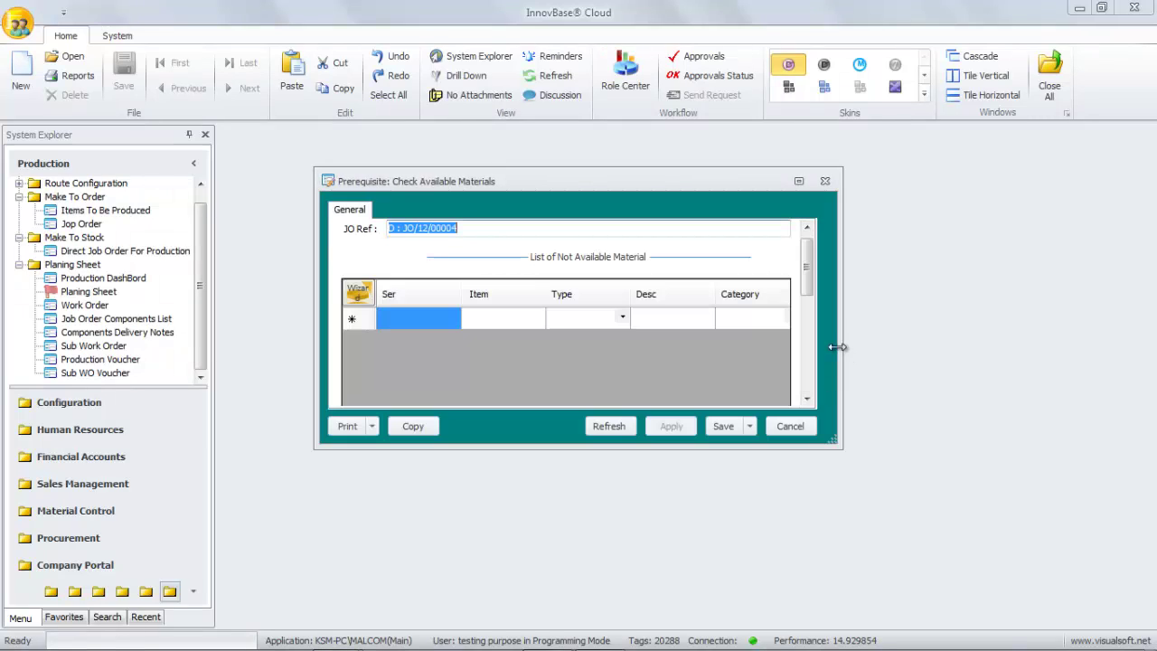
Review the list of unavailable materials in the Check Available Materials prerequisite, and save and close it
drag(842, 344, 1018, 317)
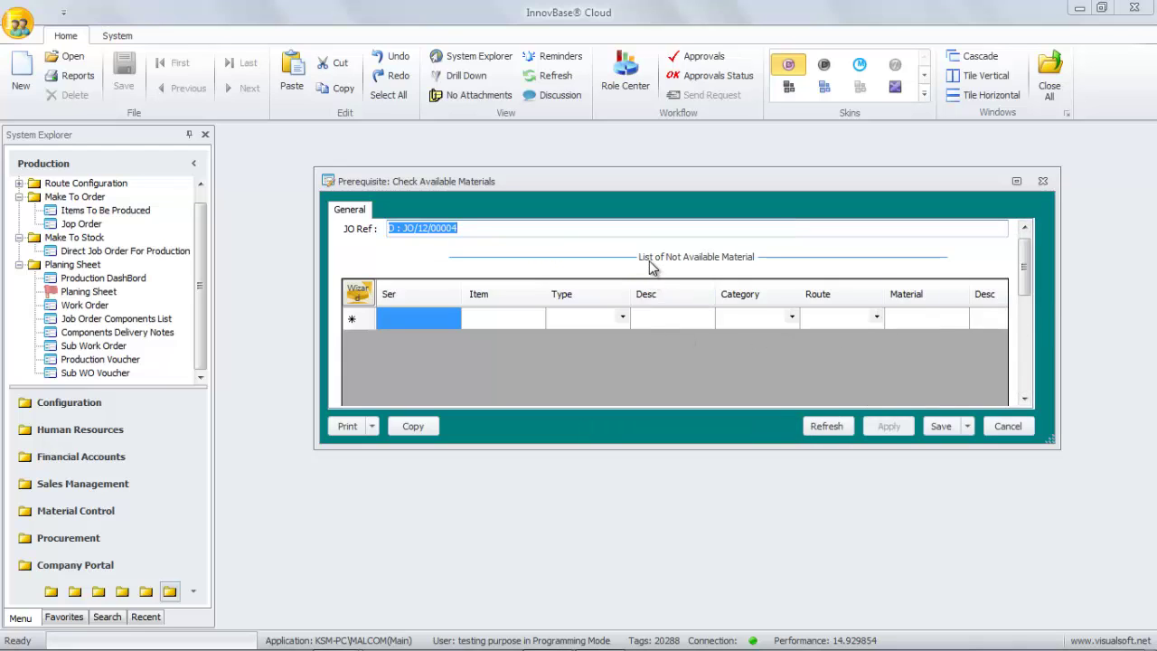
click(673, 320)
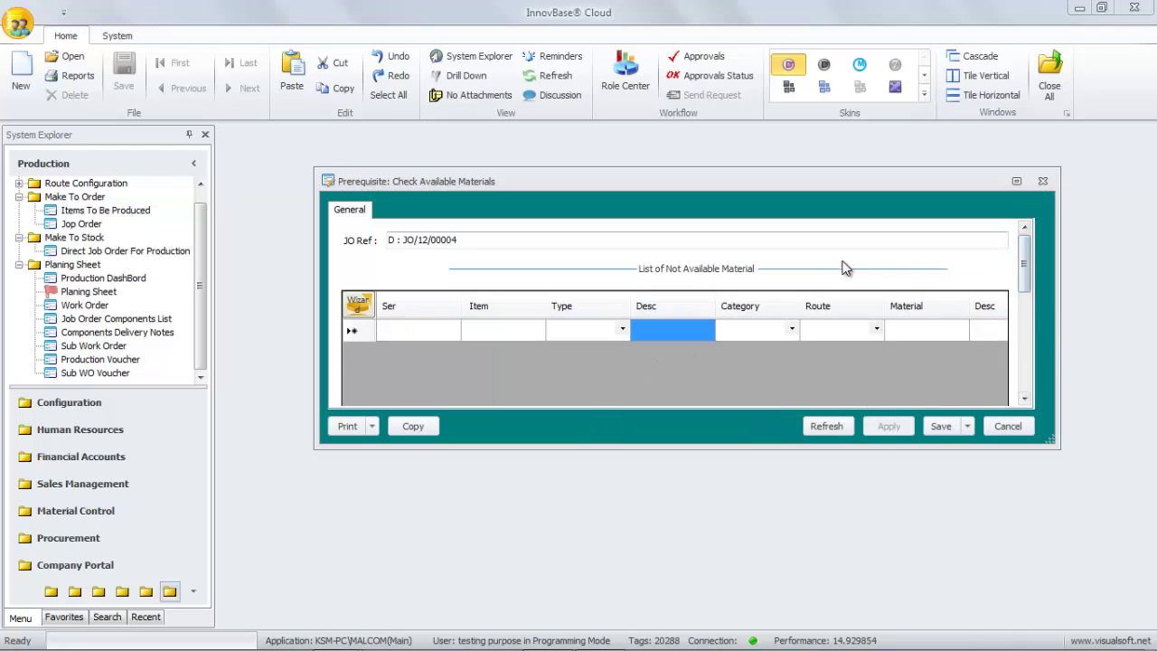
click(967, 427)
click(981, 437)
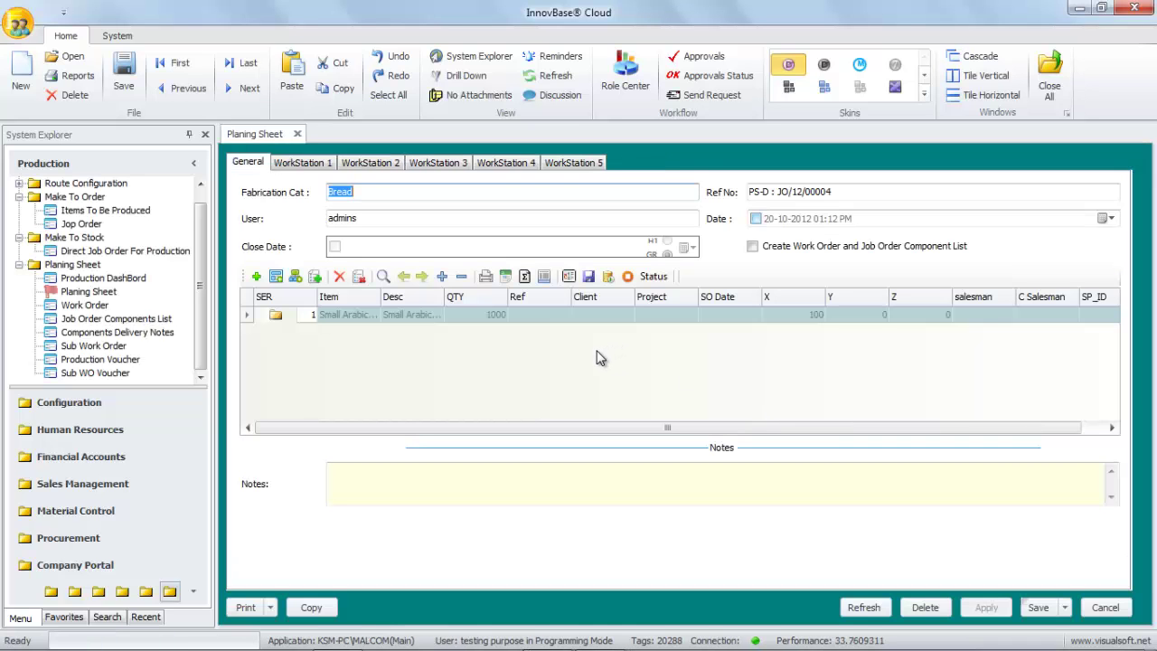
Look through the planing sheet's details for WorkStation 1 to 5 and widen the Desc column of its general item list
click(303, 162)
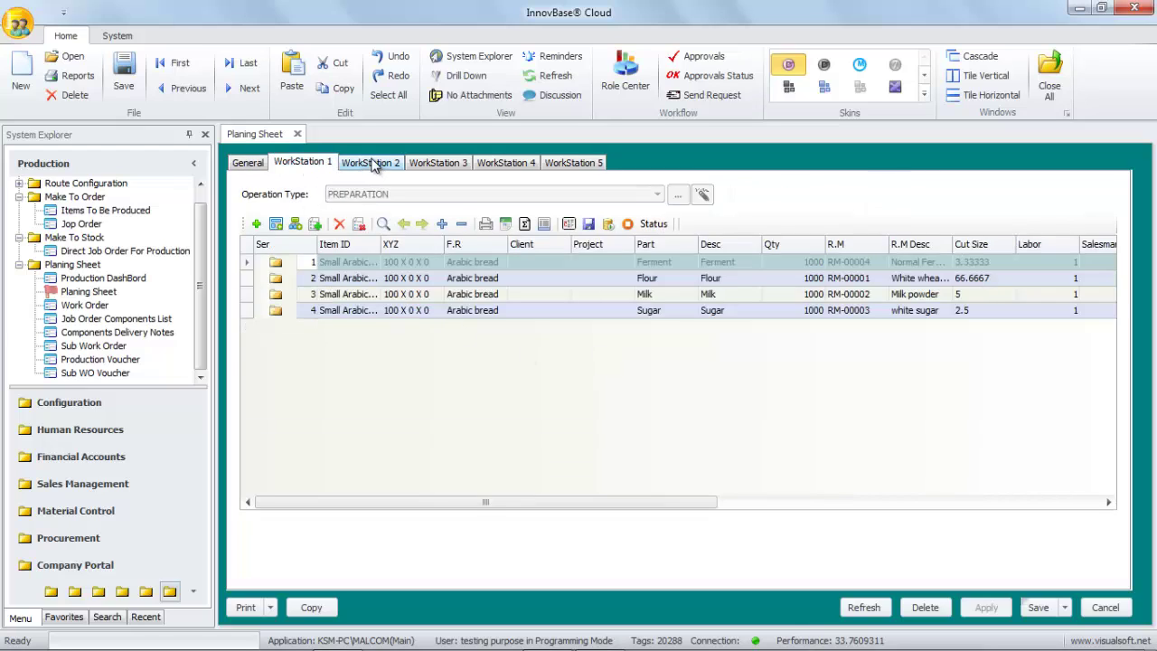
click(370, 163)
click(438, 163)
click(506, 163)
click(571, 162)
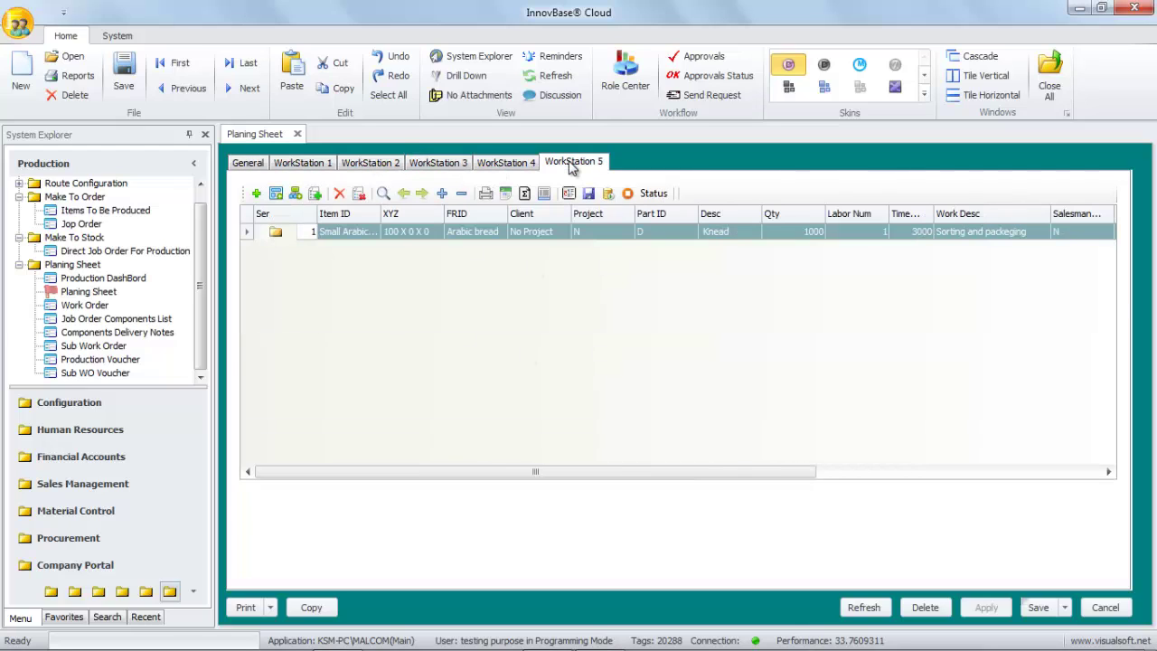
click(246, 164)
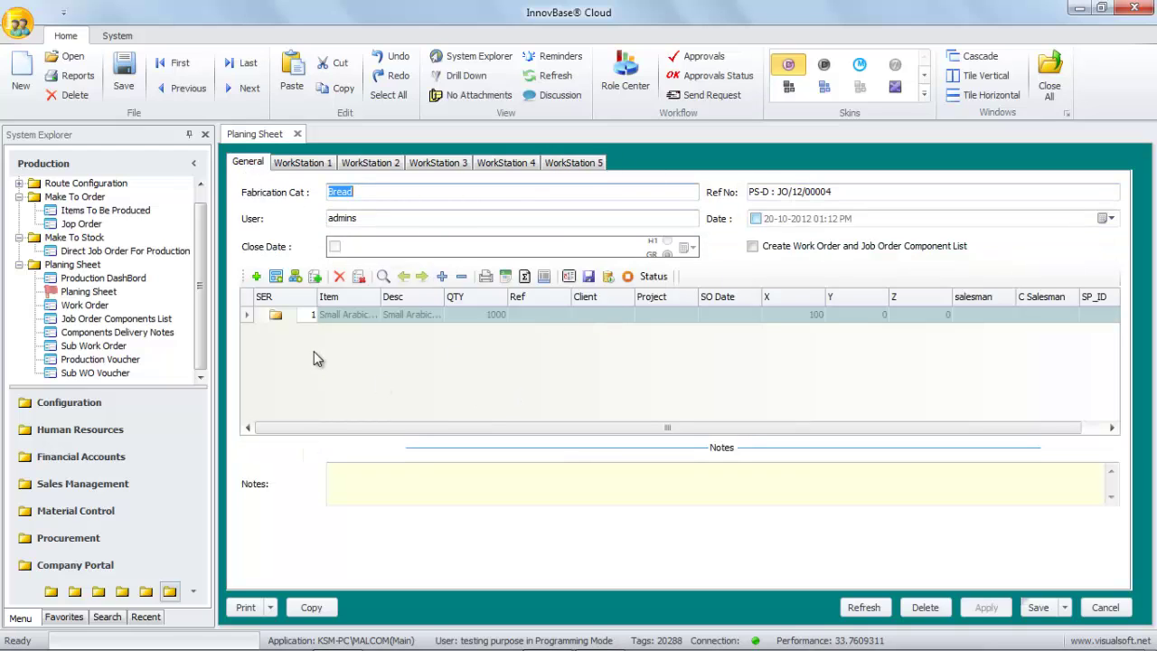
drag(442, 298, 530, 302)
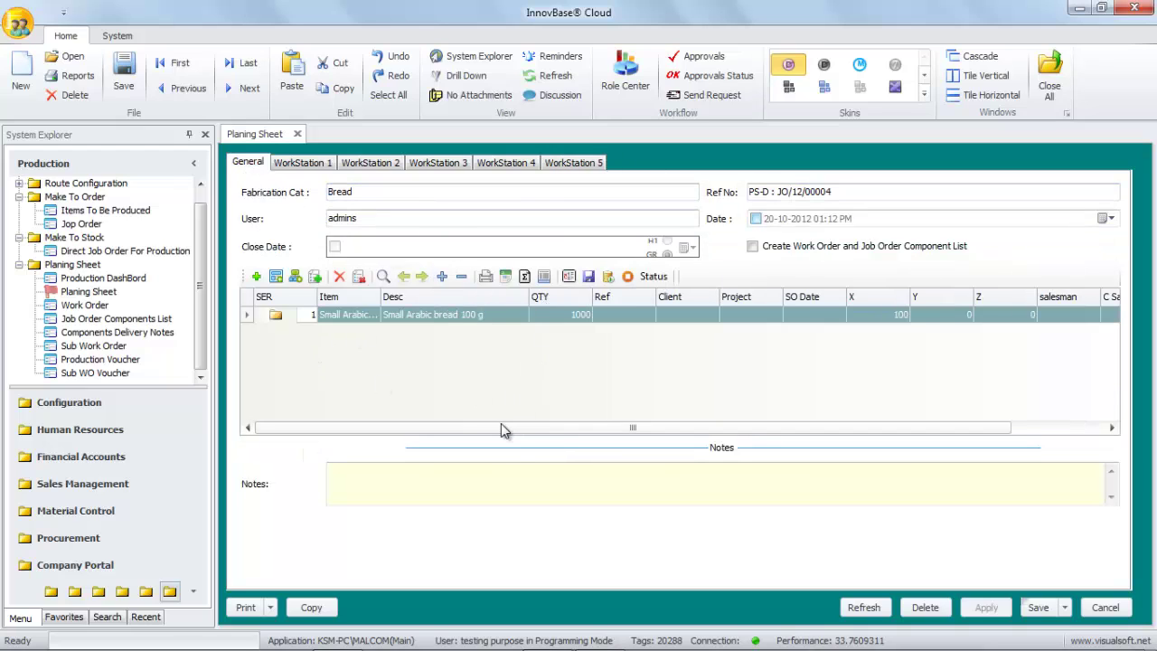
Examine the PREPARATION raw materials and the parts, quantities, times and work descriptions planned at the other workstations
click(306, 163)
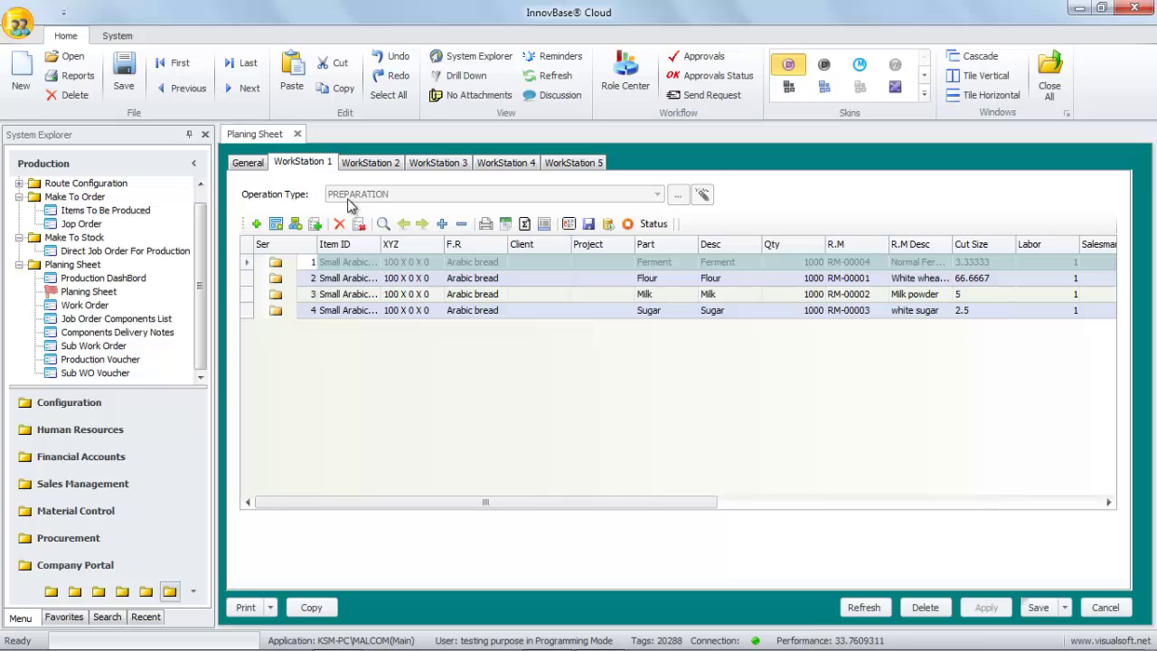
click(370, 163)
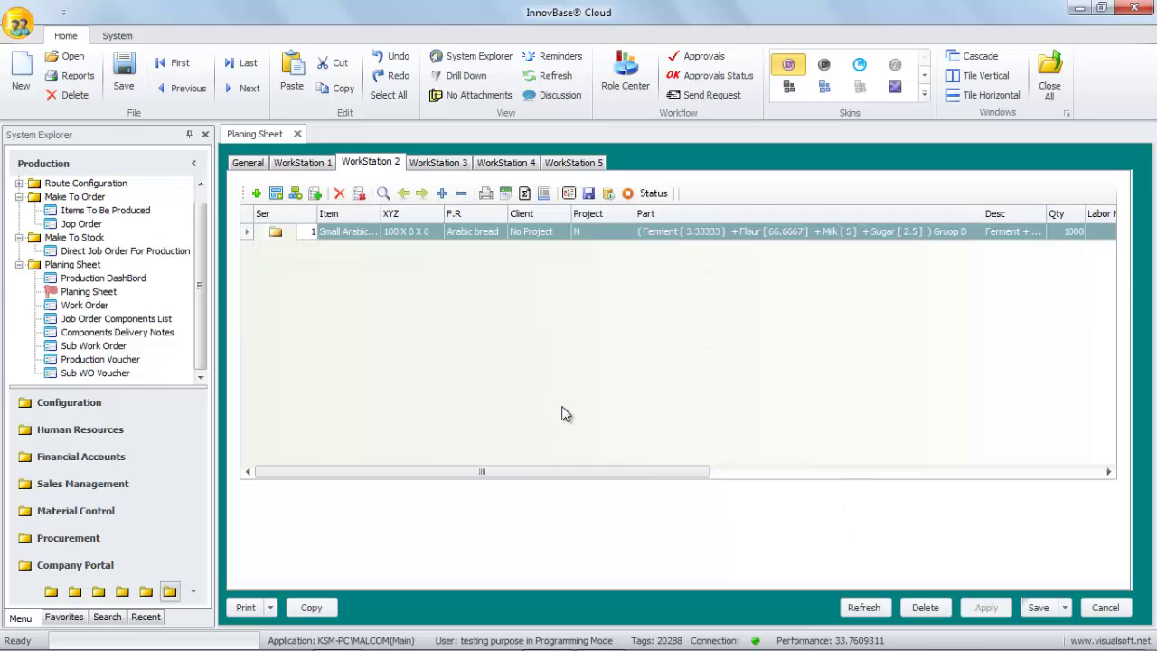
click(456, 164)
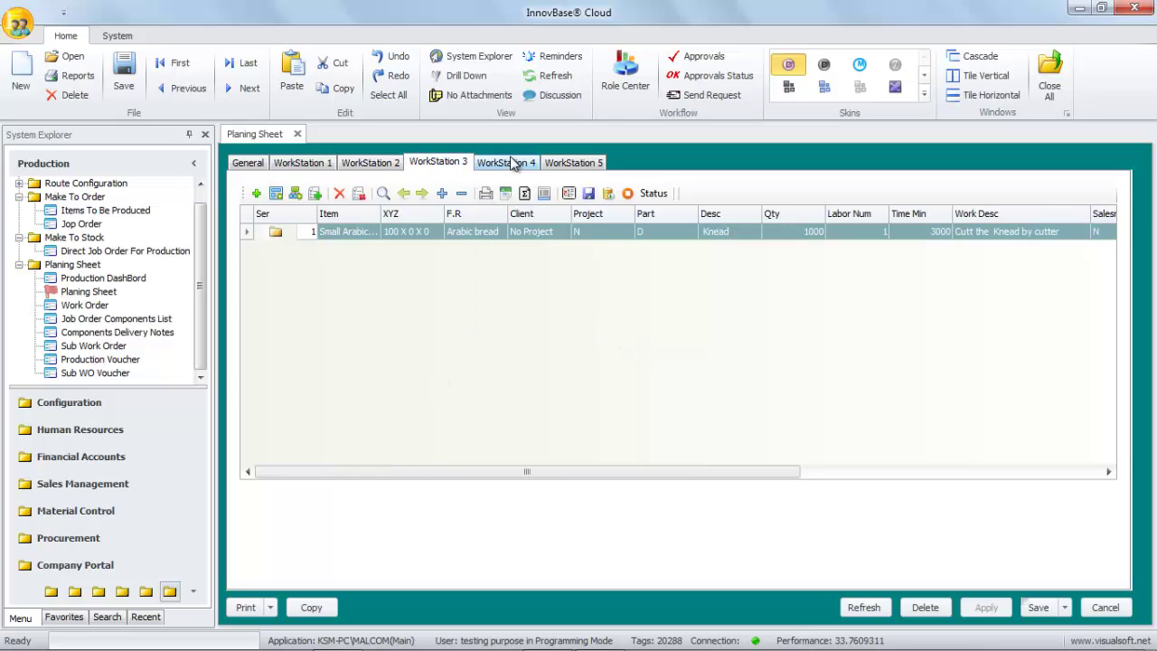
click(531, 163)
click(576, 168)
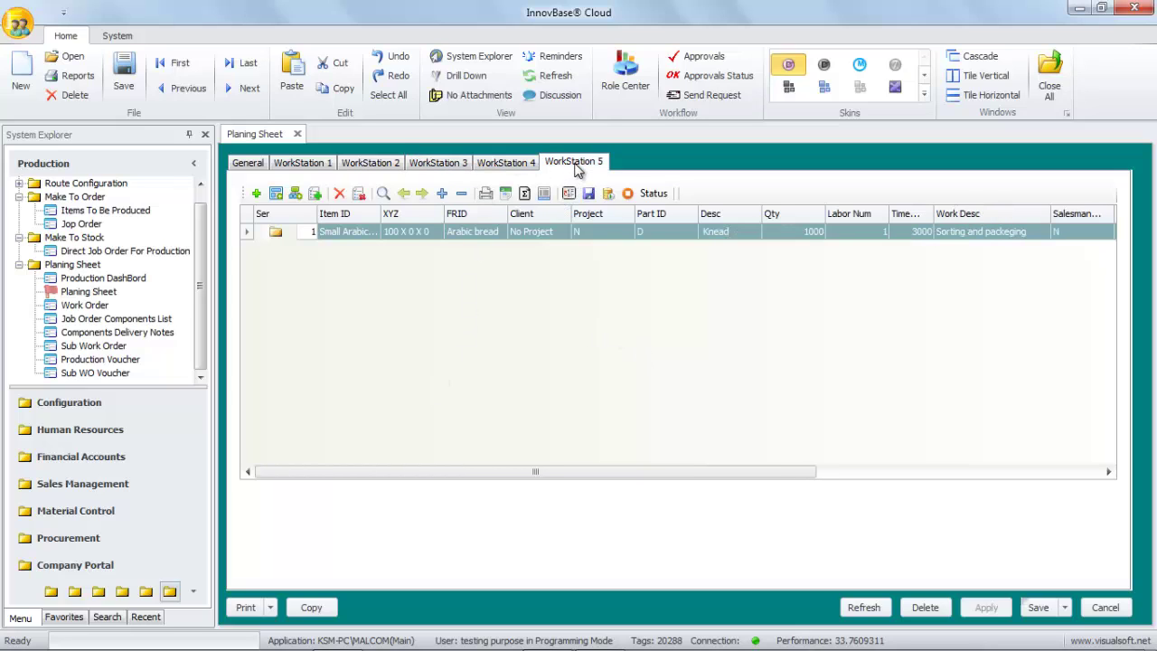
drag(431, 471, 325, 488)
click(824, 231)
click(248, 164)
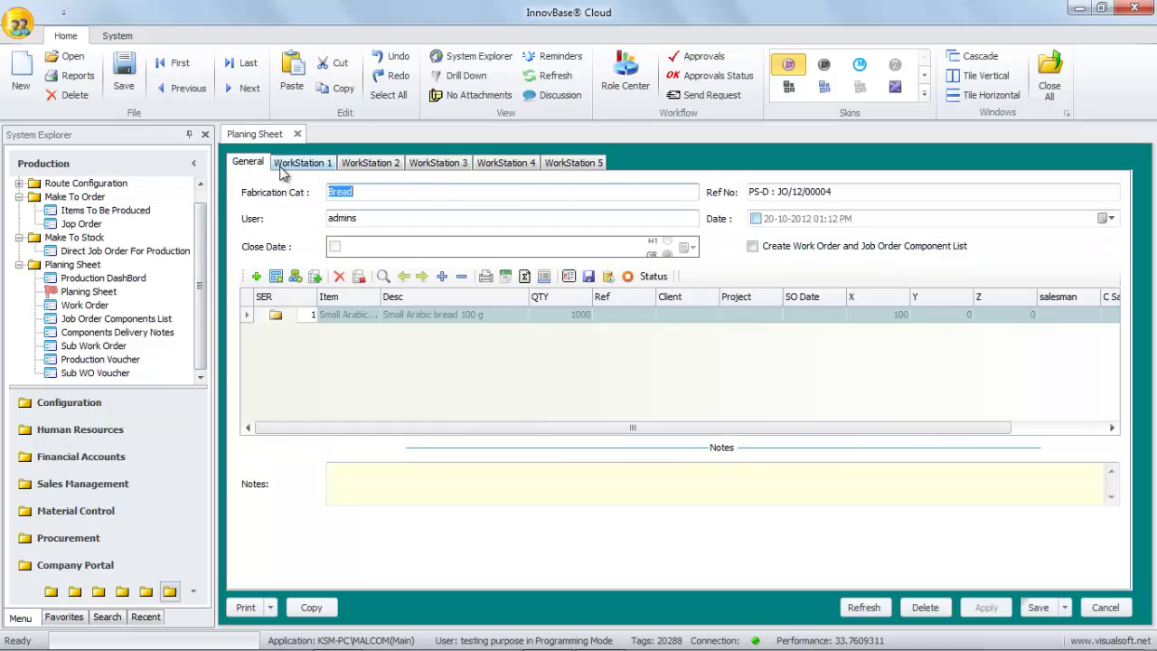
click(322, 168)
click(250, 168)
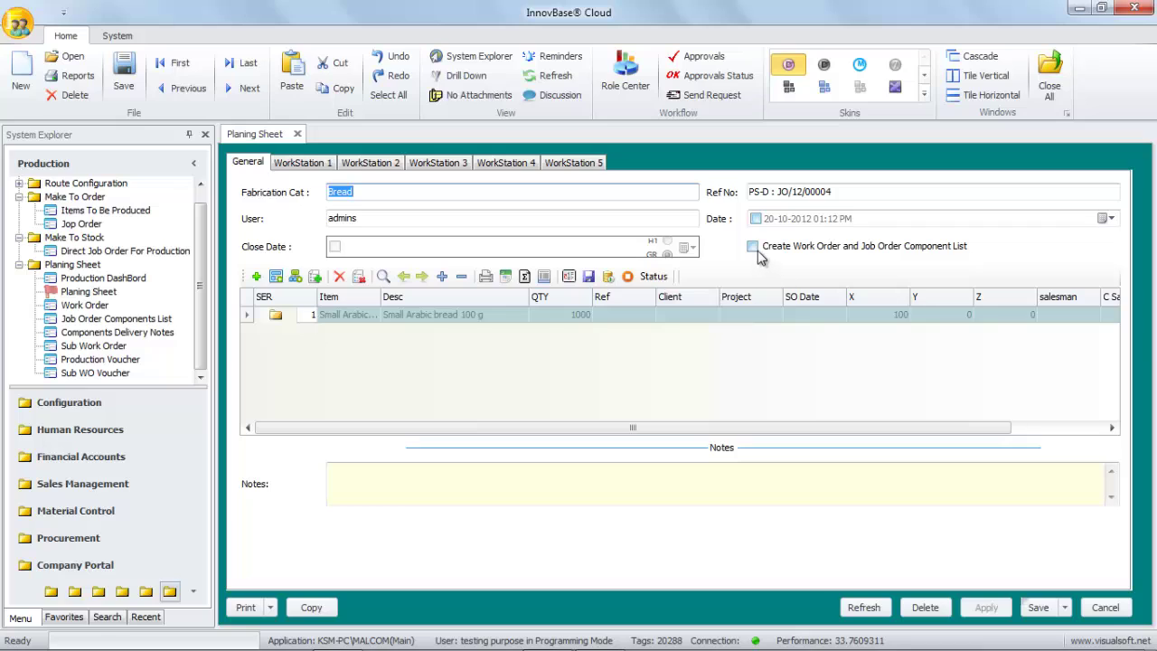
Enable Create Work Order and Job Order Component List on the planing sheet, and save and close it
click(754, 250)
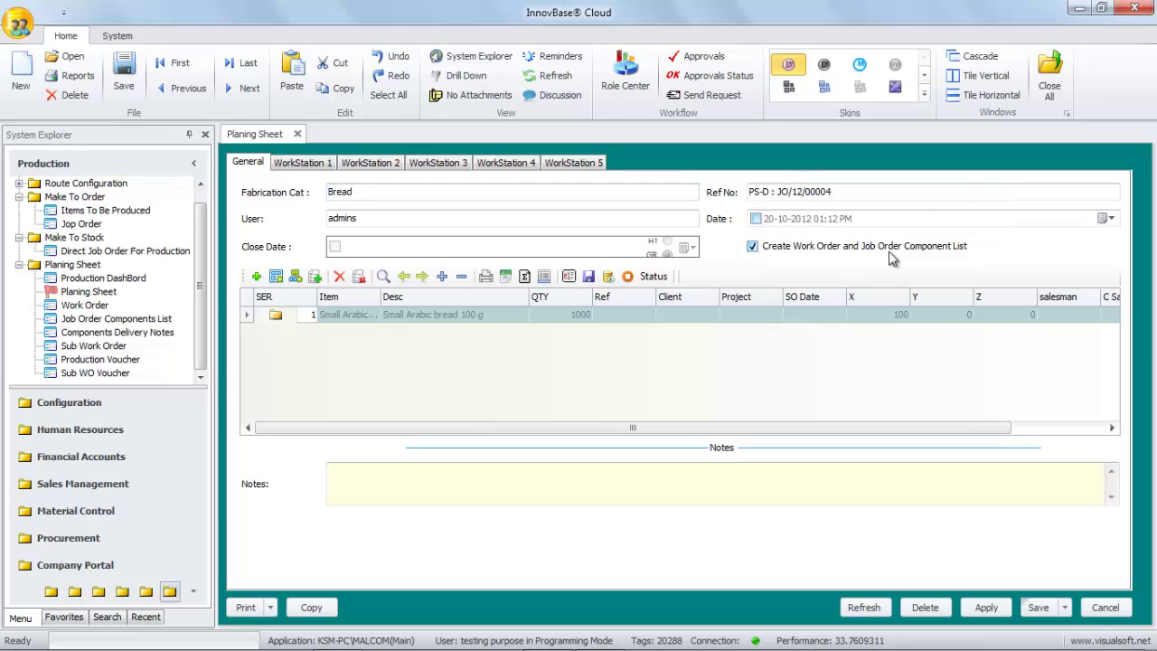
click(1065, 608)
click(1038, 579)
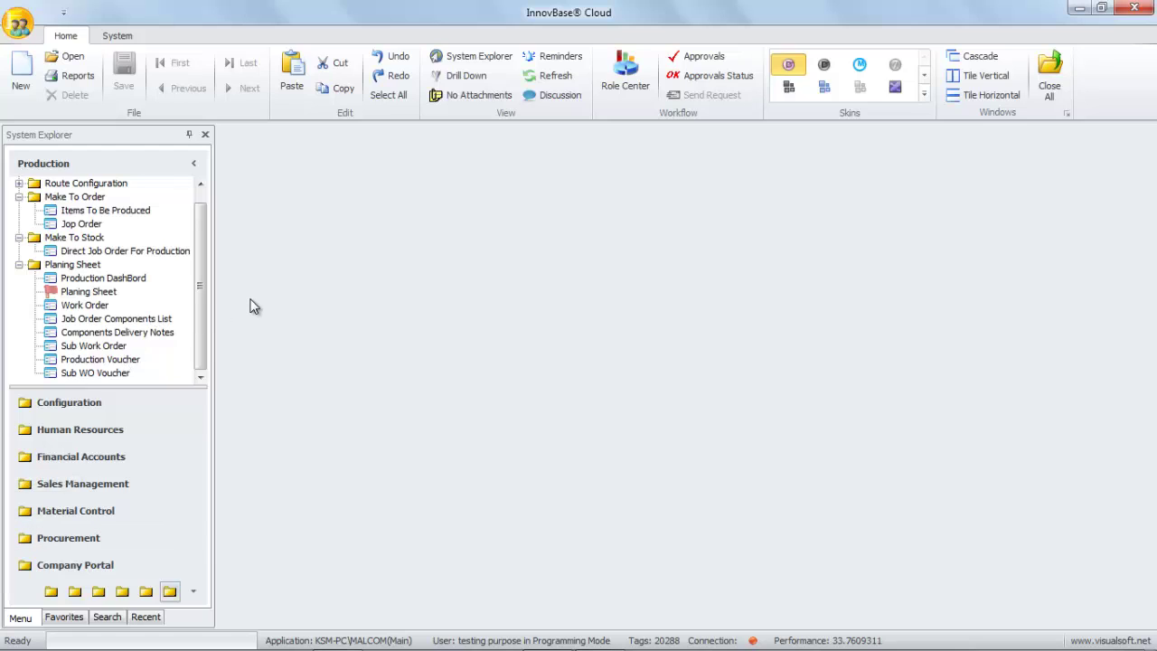
Open the Work Order list and examine the new job order's work orders from PREPARATION through FINISHING
double_click(85, 306)
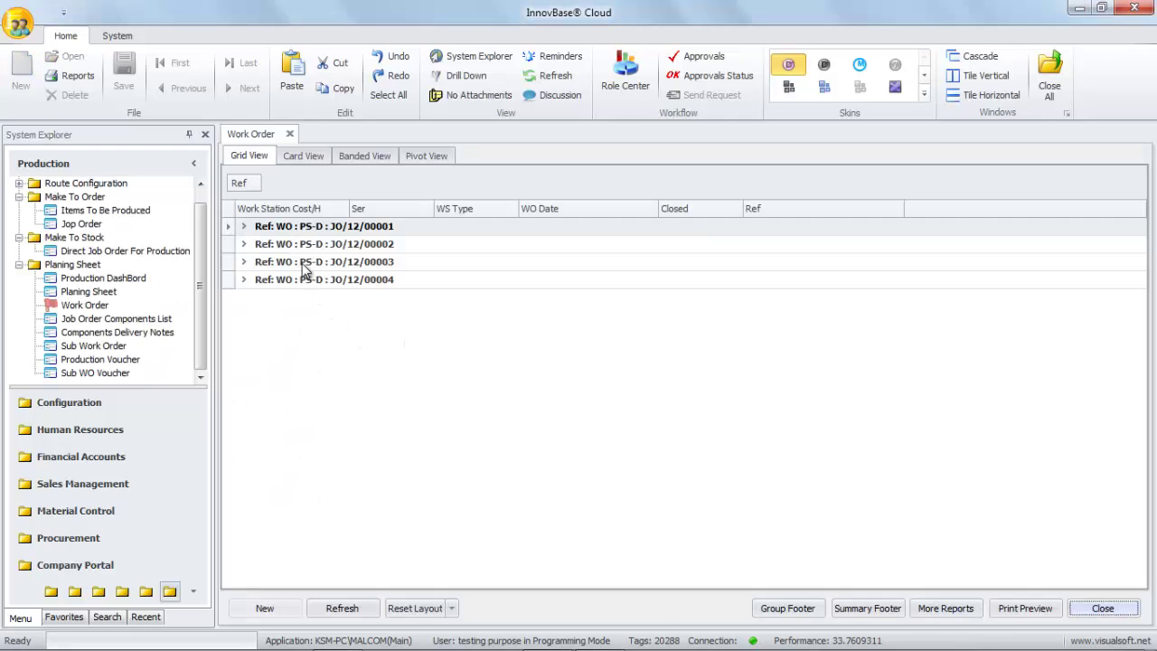
click(244, 280)
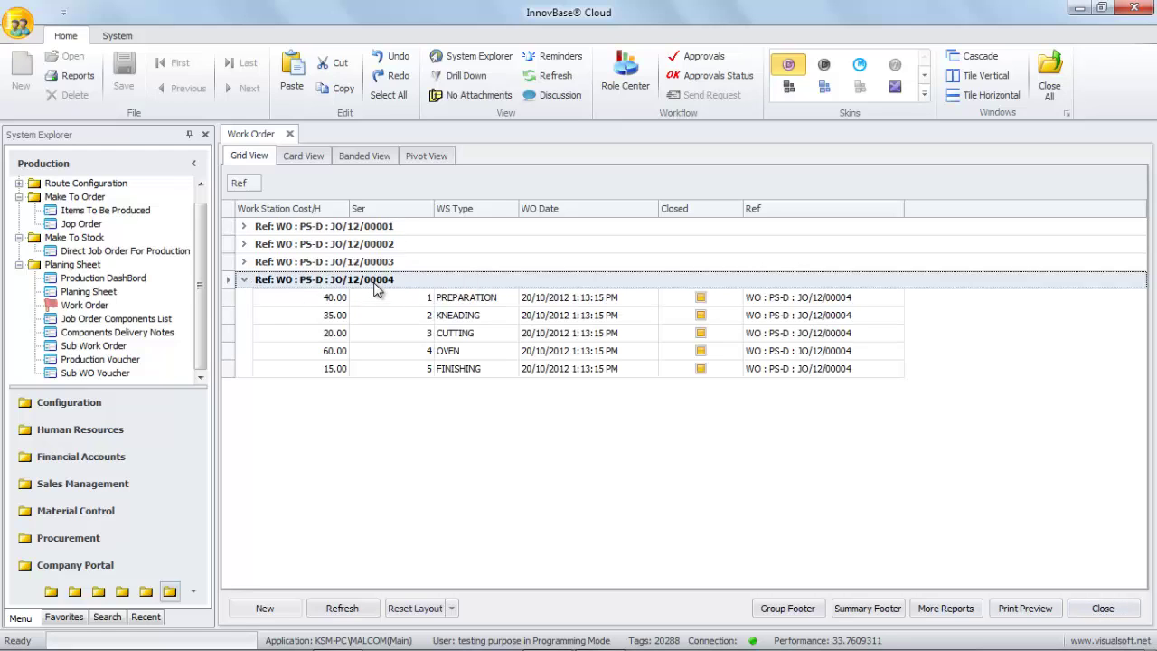
click(469, 302)
click(471, 319)
click(477, 331)
click(476, 352)
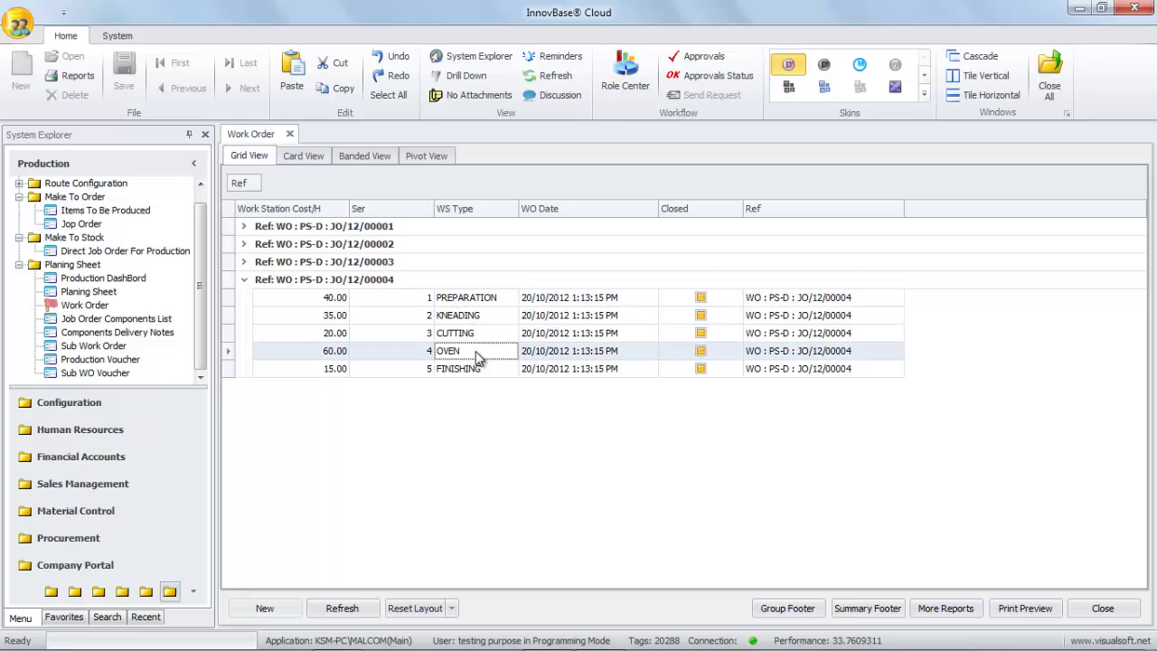
click(477, 371)
click(470, 353)
click(472, 333)
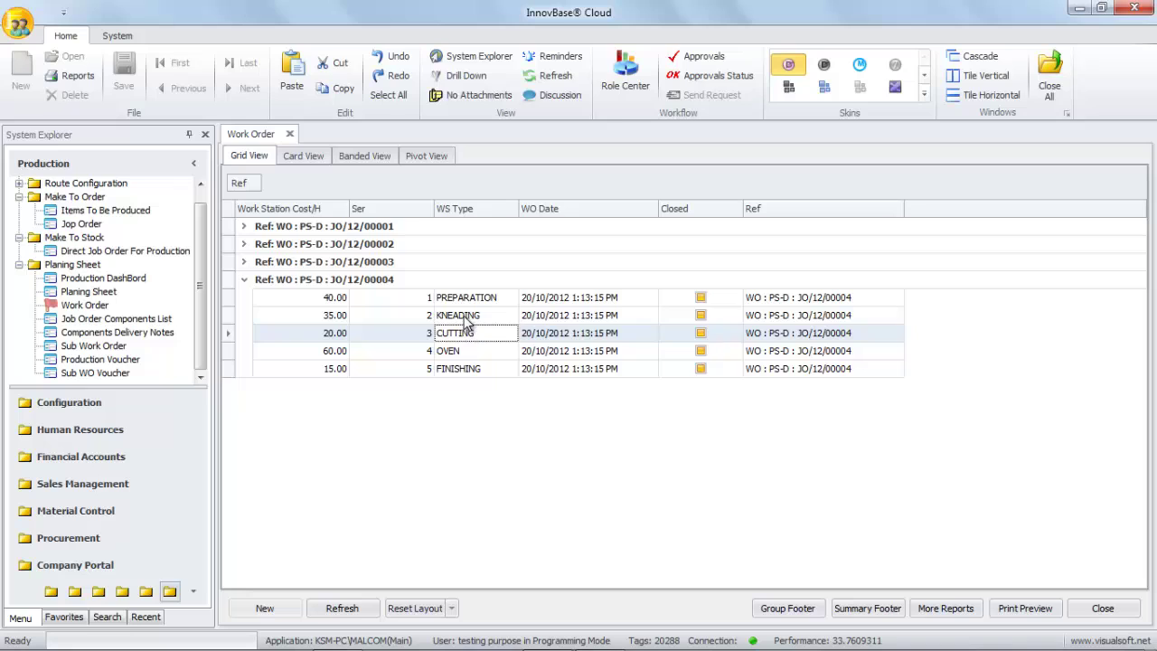
click(470, 317)
click(469, 300)
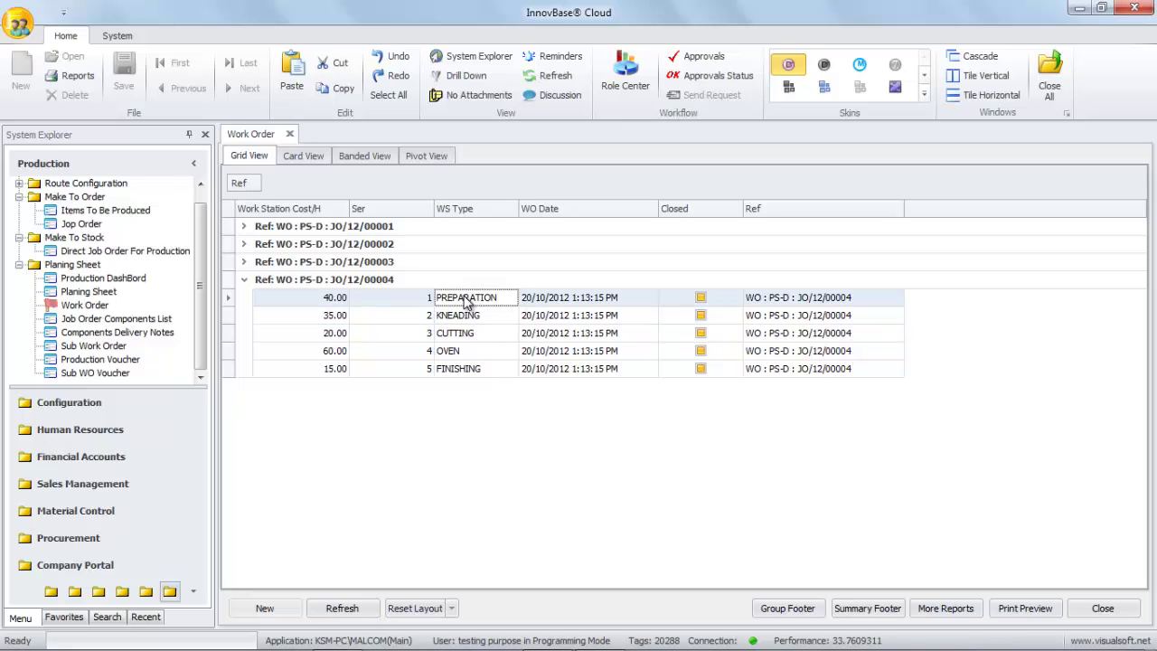
Open the new job order's record in Job Order Components List and examine its raw material components and cut sizes
click(131, 322)
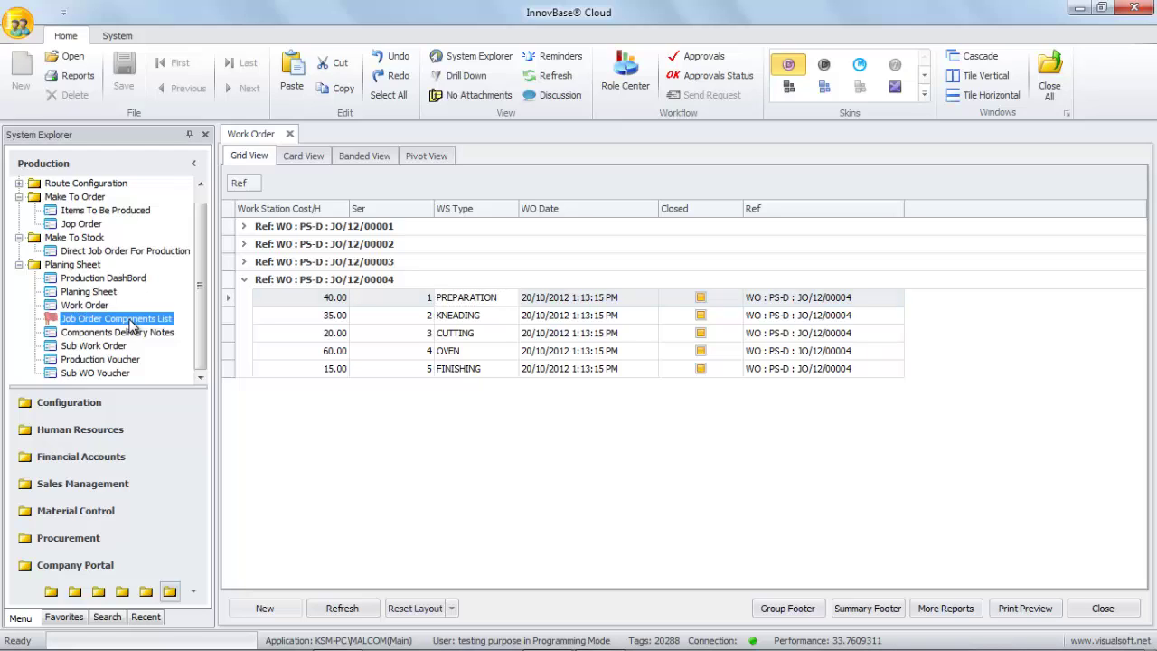
double_click(132, 323)
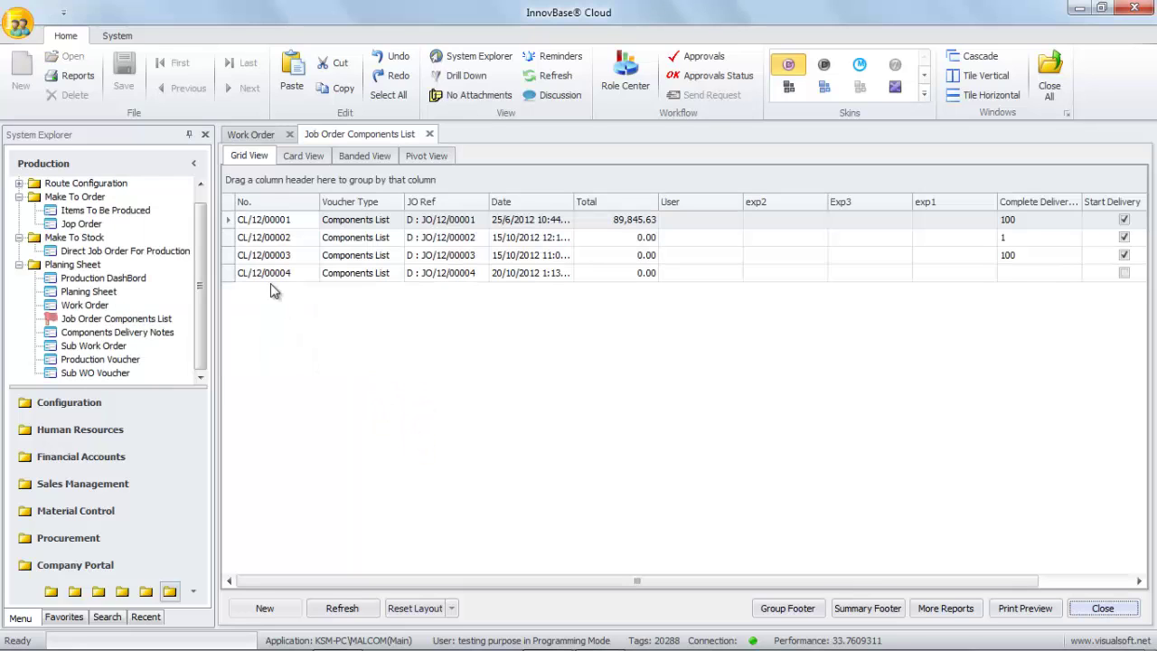
double_click(353, 272)
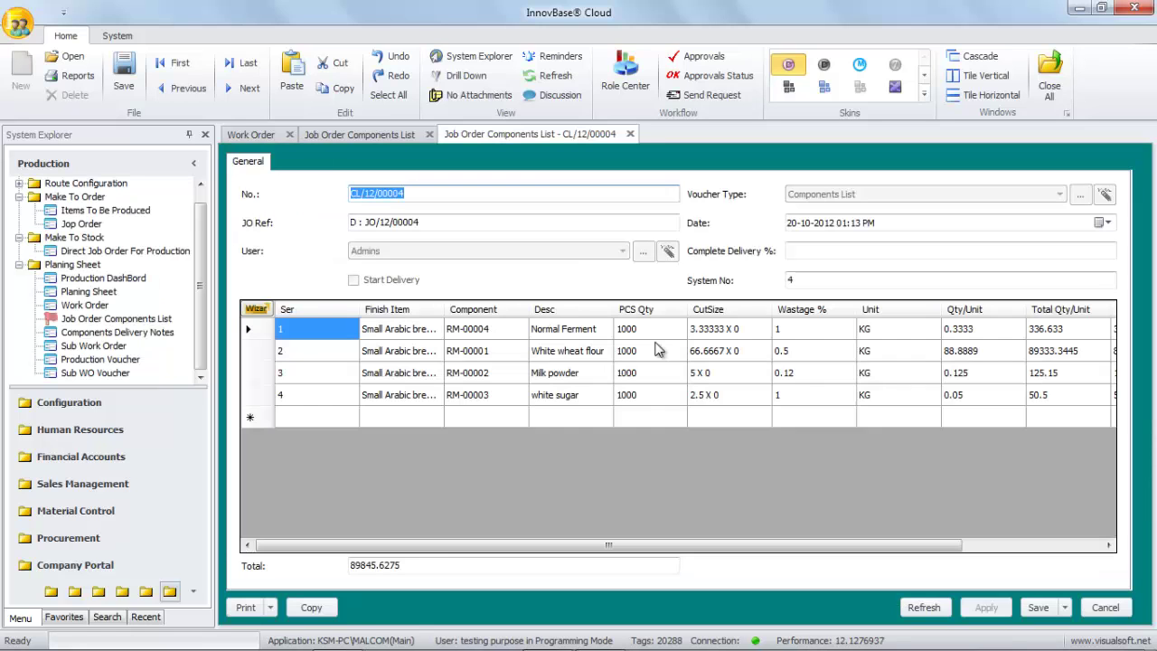
drag(447, 546, 255, 577)
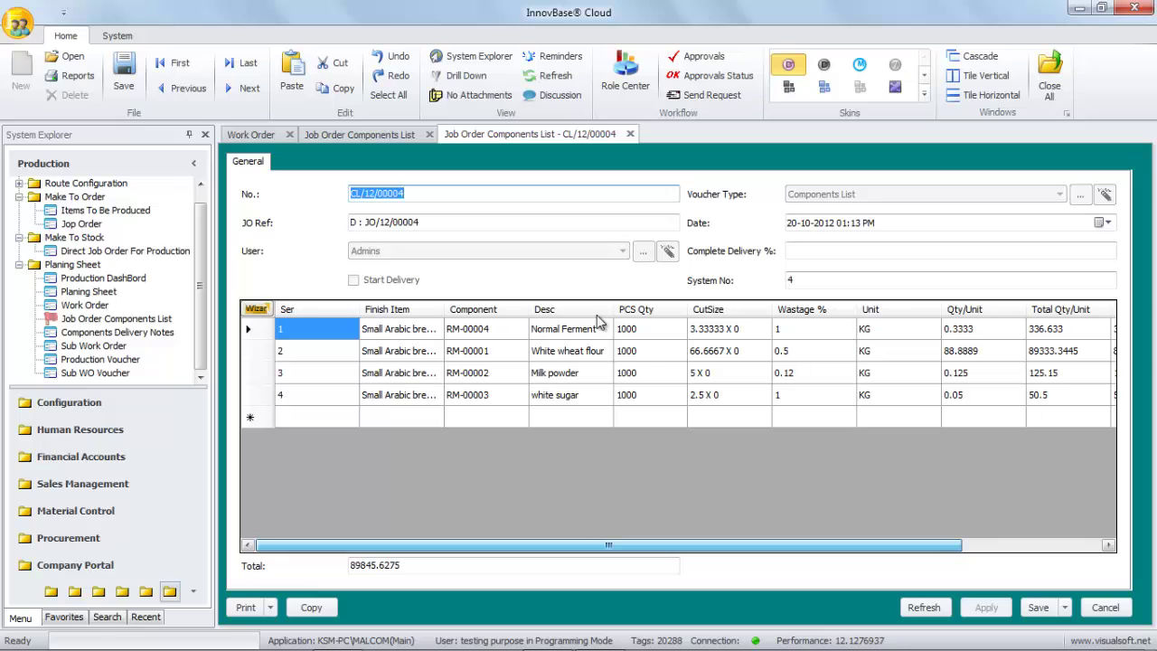
click(583, 332)
click(553, 356)
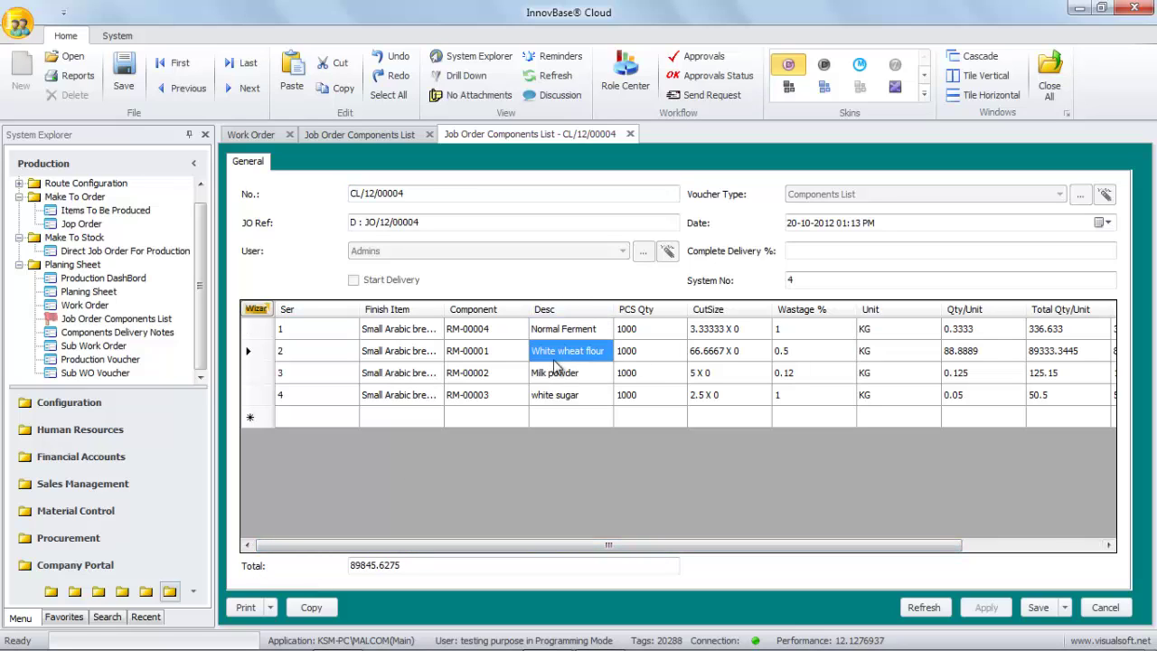
click(560, 376)
click(569, 398)
click(508, 398)
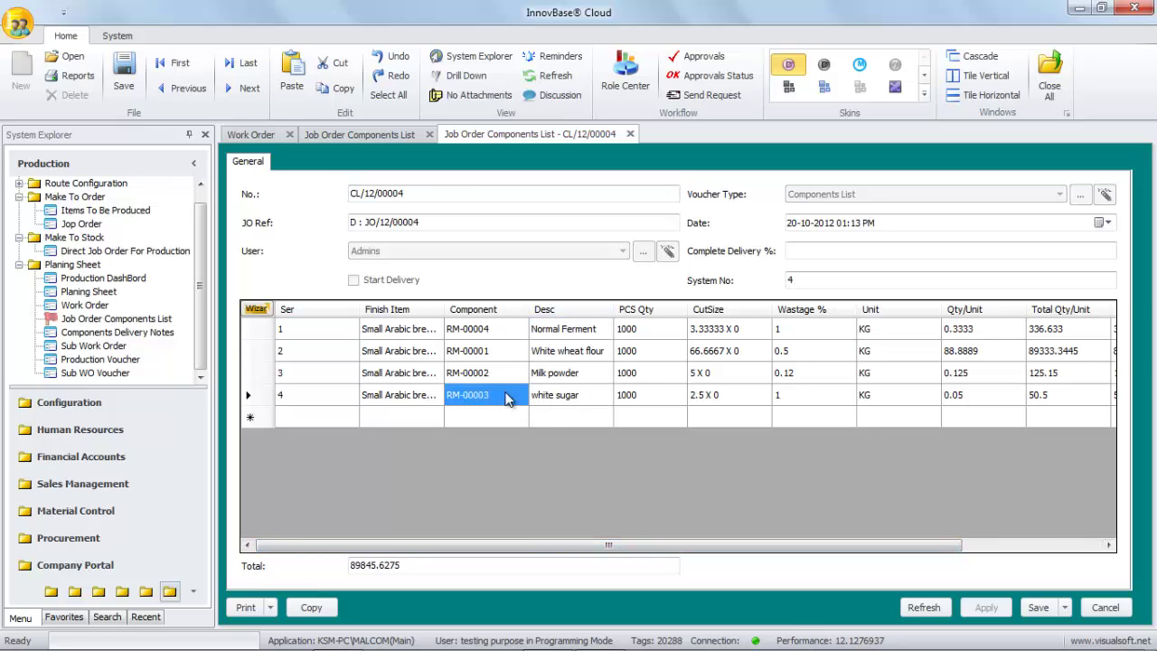
click(503, 355)
click(728, 374)
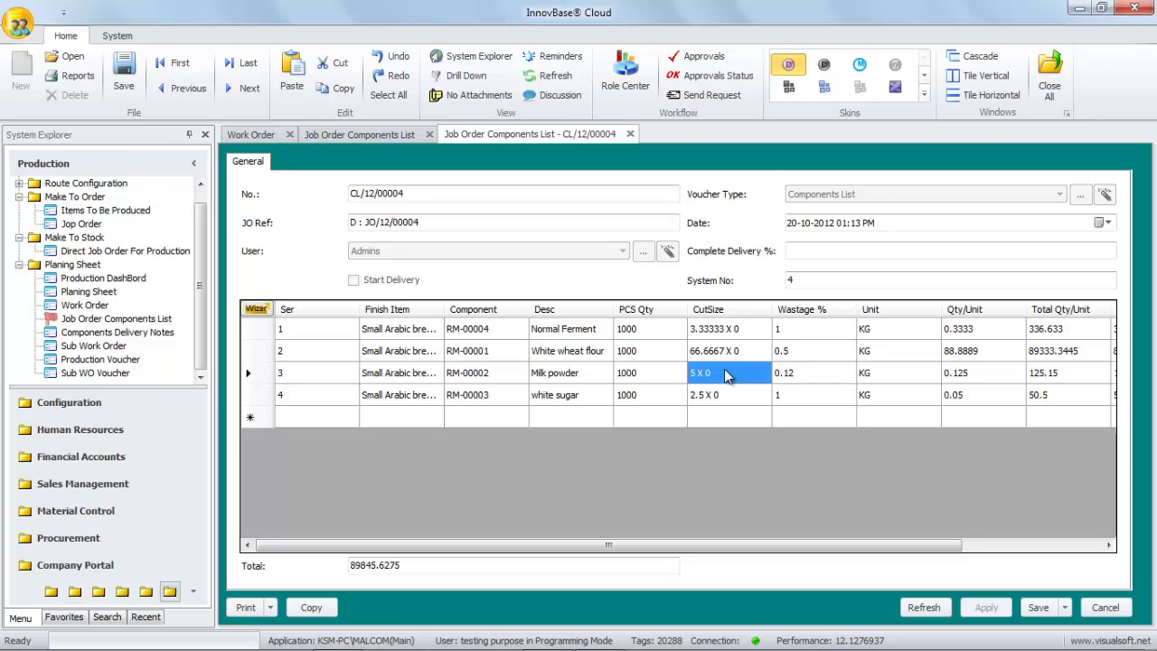
Check each component's quantity per unit and total quantity, and save and close the components list
click(972, 330)
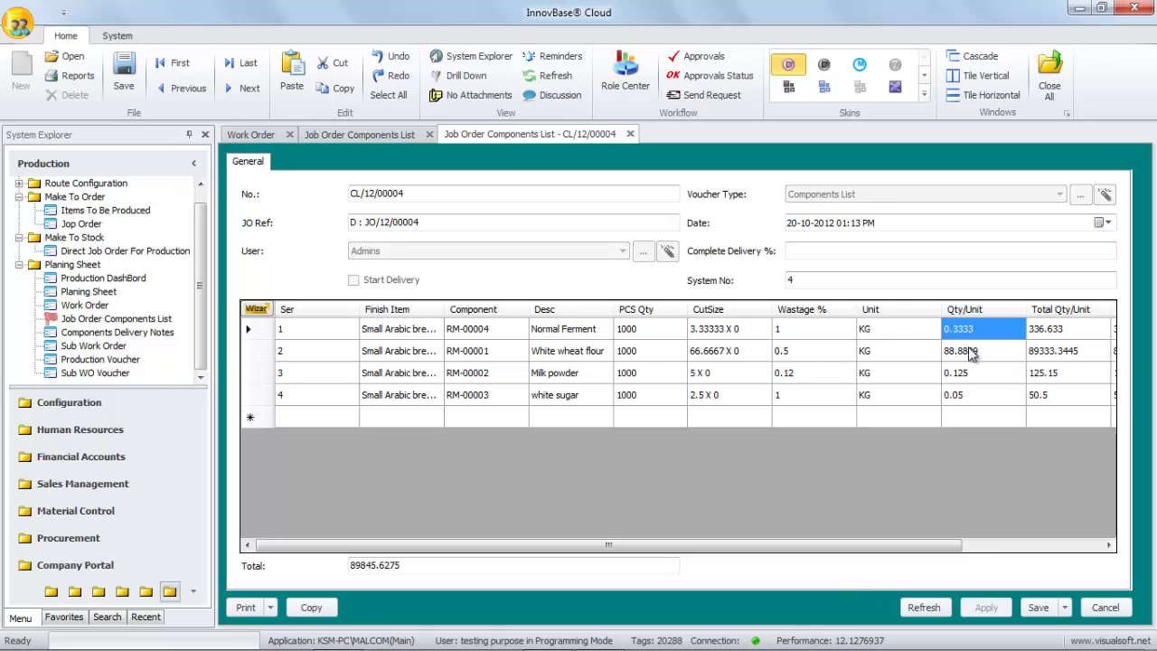
click(973, 353)
click(972, 373)
drag(834, 548, 1065, 494)
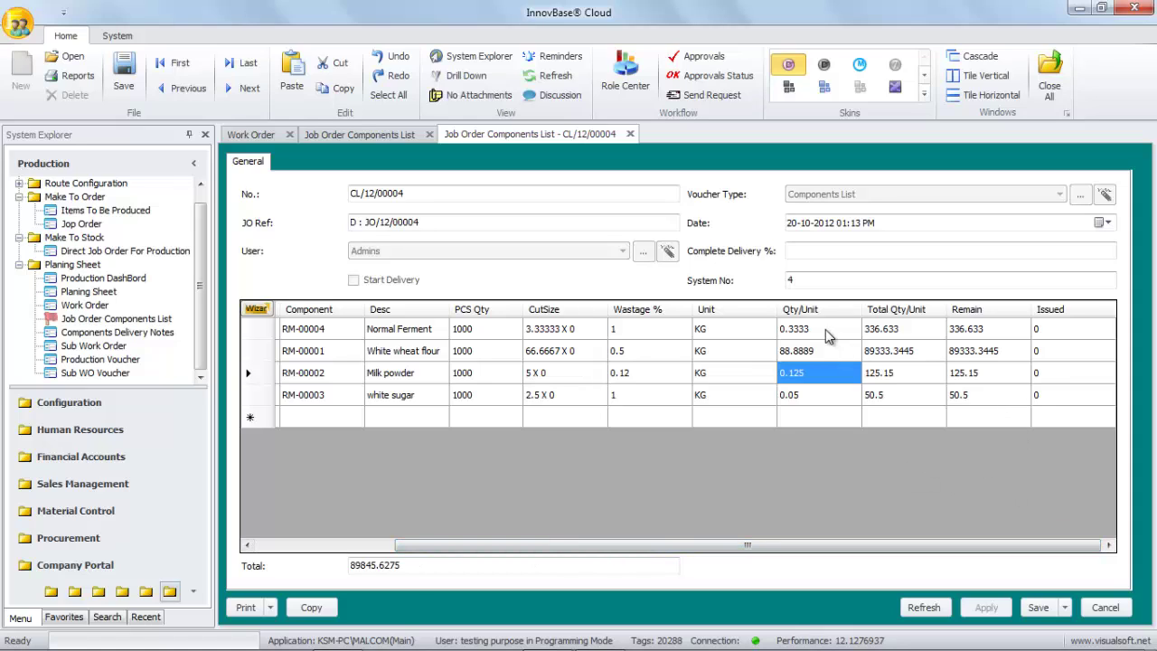
click(904, 336)
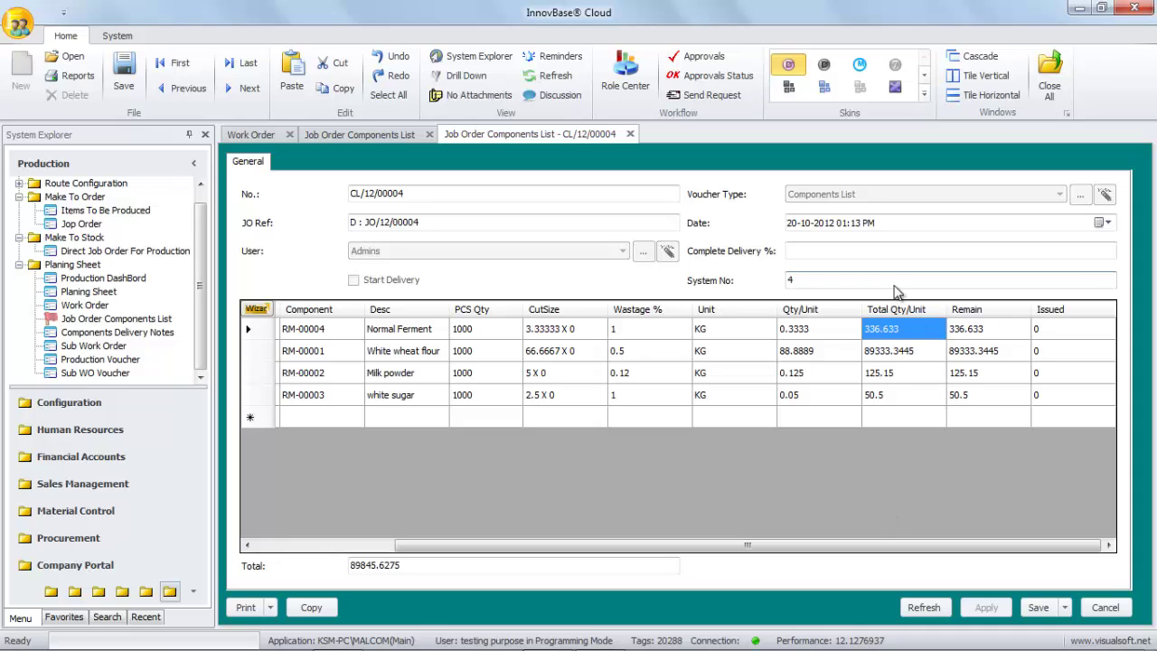
click(891, 354)
click(890, 380)
click(882, 396)
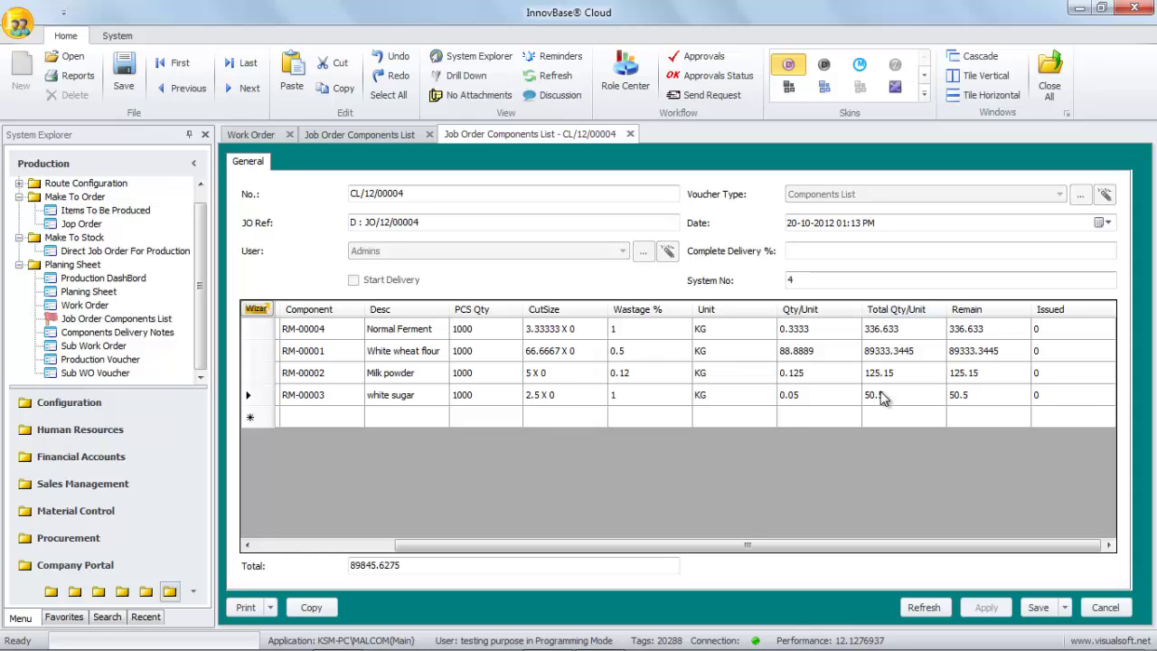
click(880, 369)
click(879, 348)
click(881, 331)
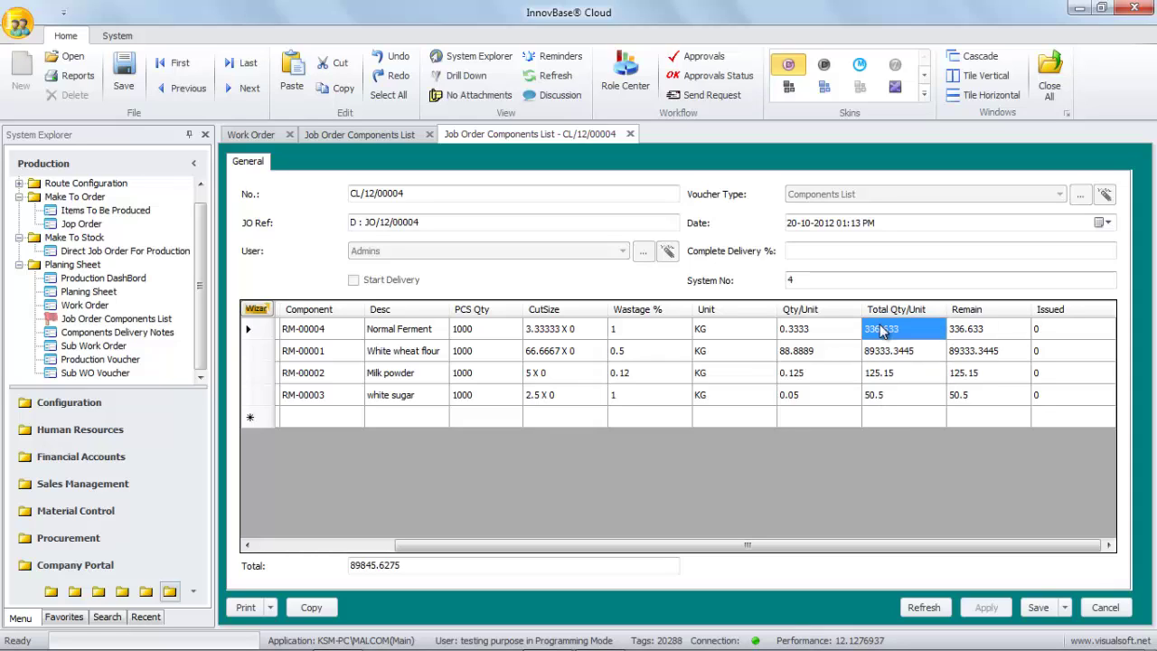
click(1066, 607)
click(1047, 578)
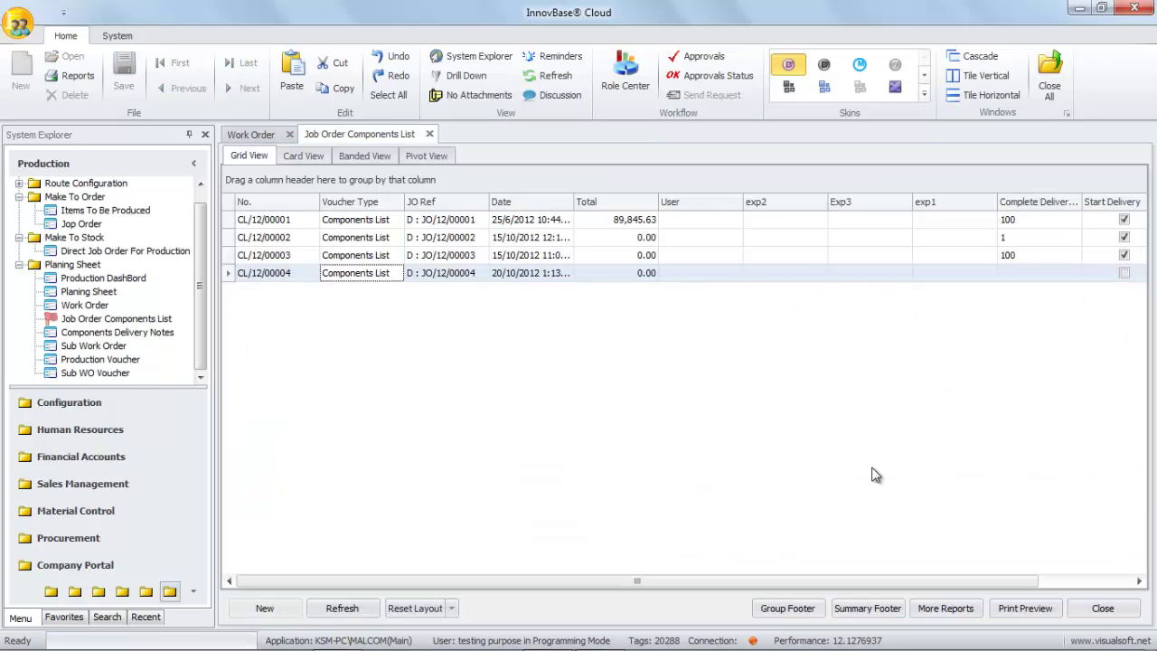
Open the third components list's delivery record from Components Delivery Notes
click(93, 334)
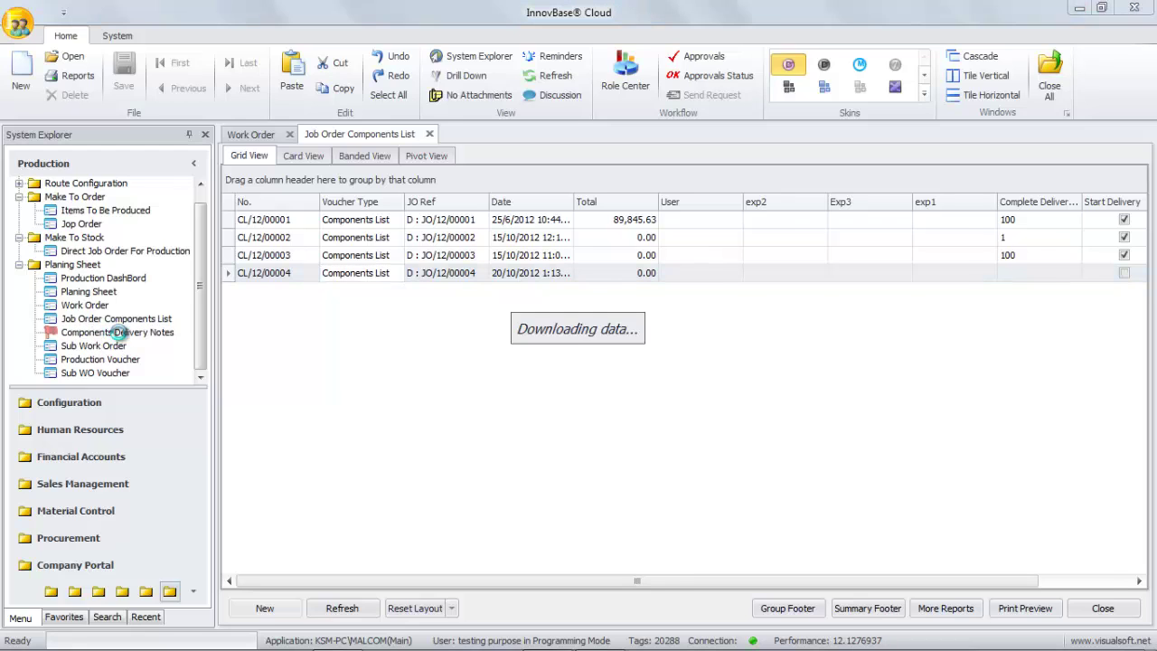
double_click(350, 260)
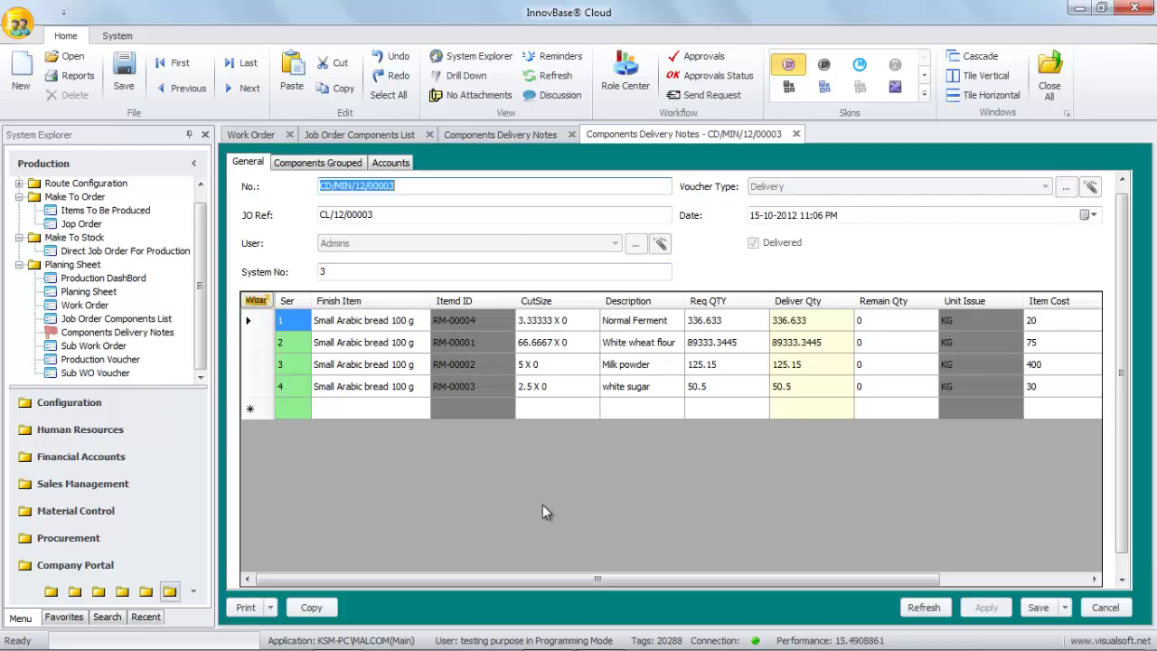
Examine the delivery note's cut sizes, date and delivered quantities, and save and close the note
click(561, 324)
click(561, 343)
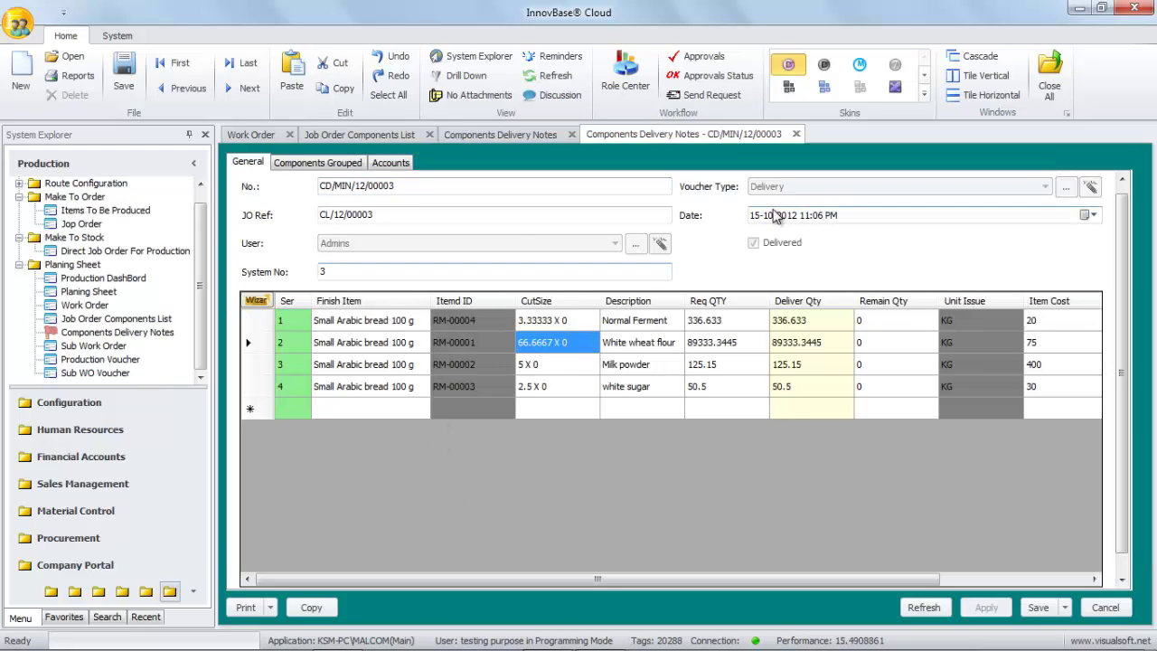
click(771, 215)
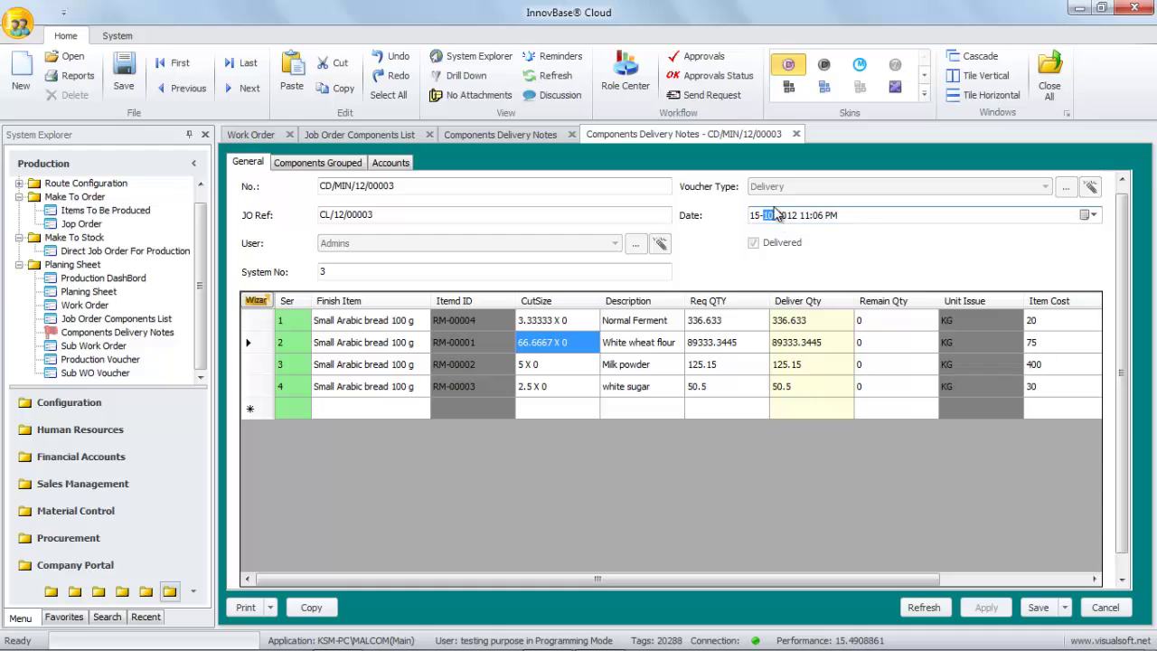
click(530, 365)
click(544, 383)
click(539, 364)
click(540, 347)
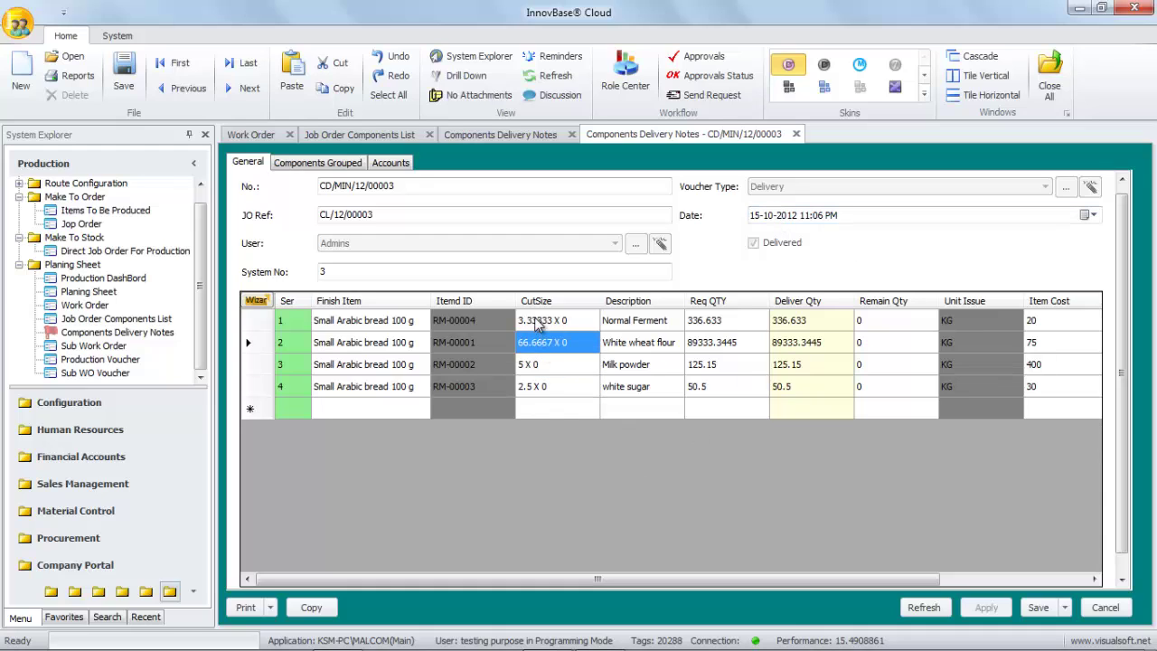
click(539, 324)
click(810, 364)
click(1066, 609)
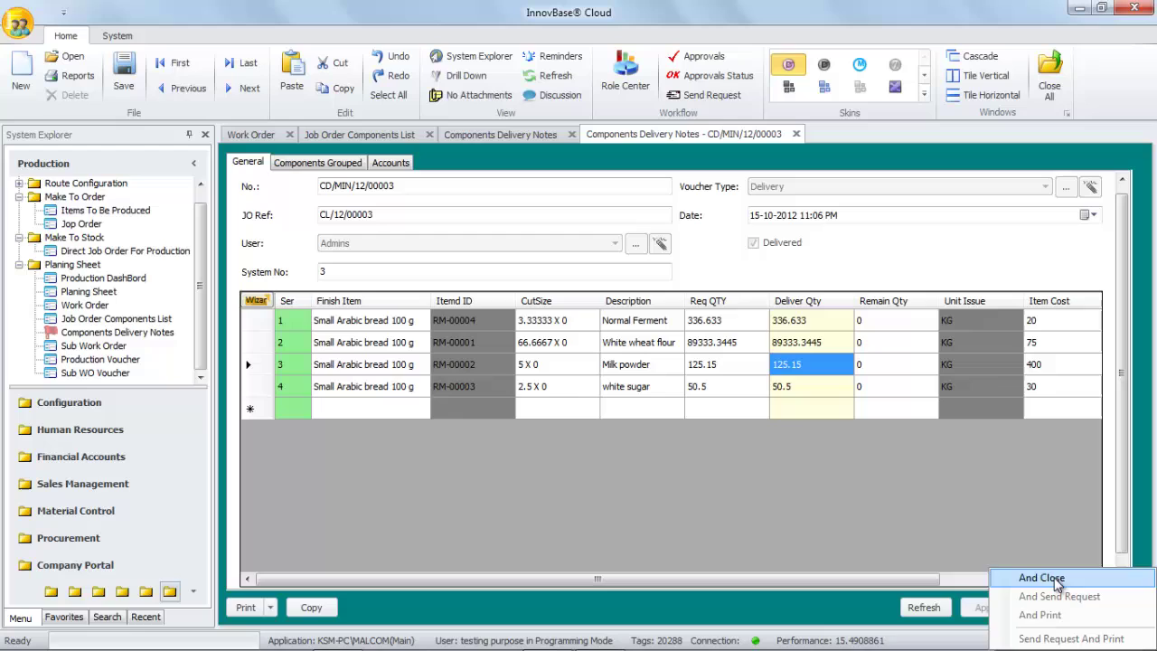
click(1054, 579)
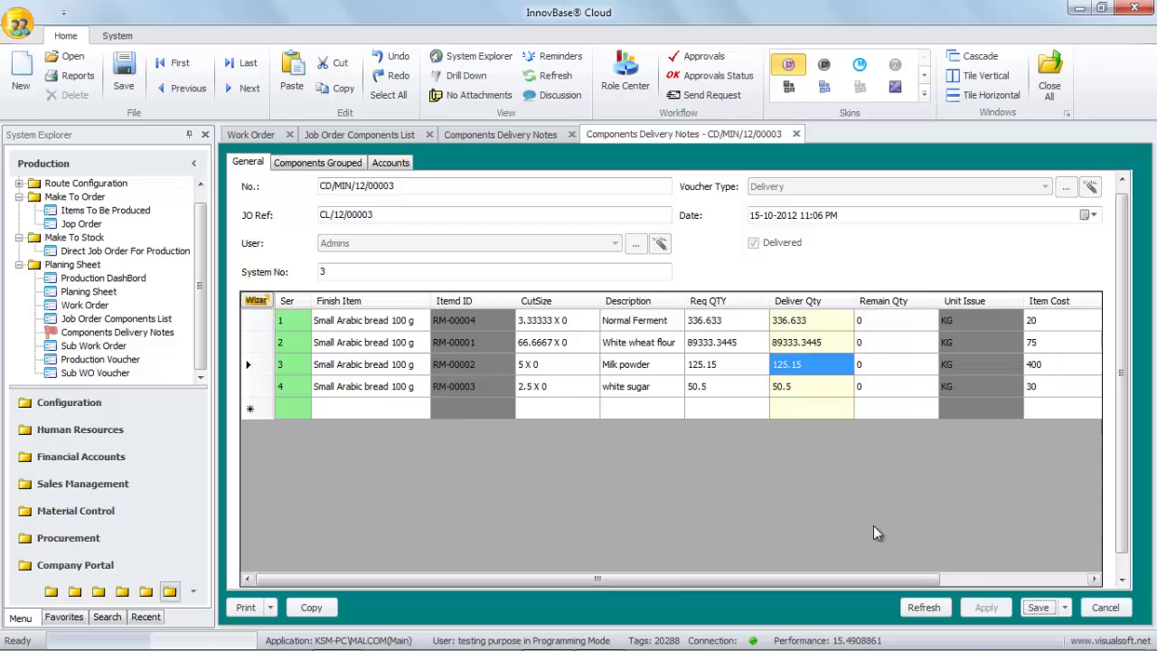
Open the new job order's PREPARATION work order, set the Ferment WOQty to 200, and check its remaining quantity
click(80, 308)
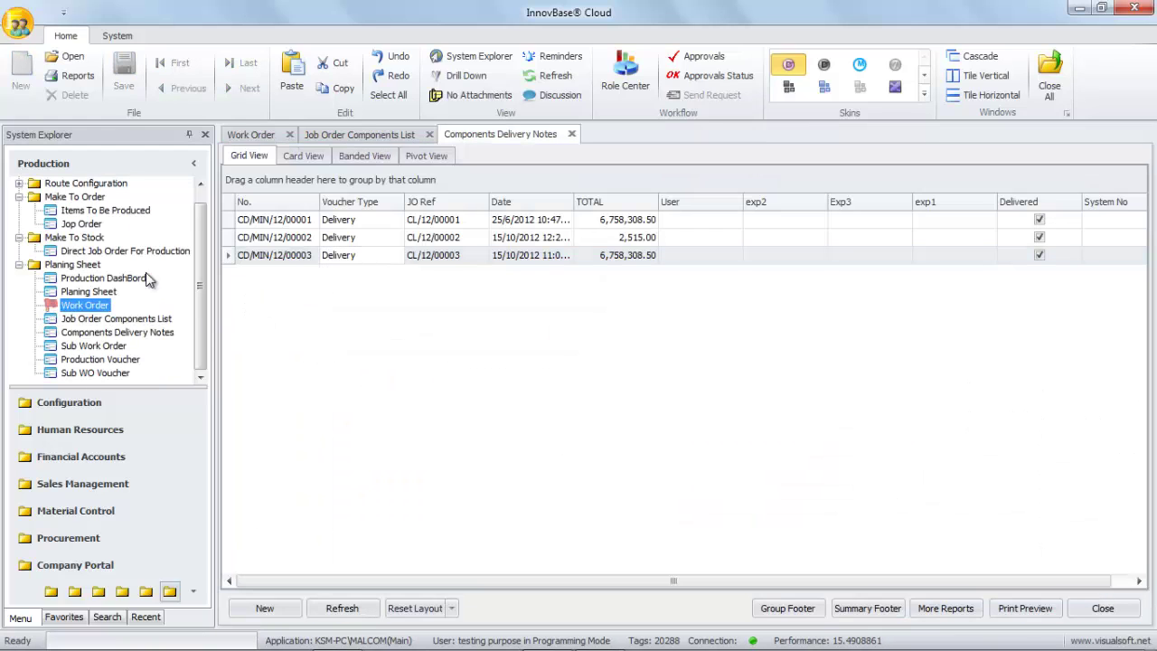
click(231, 137)
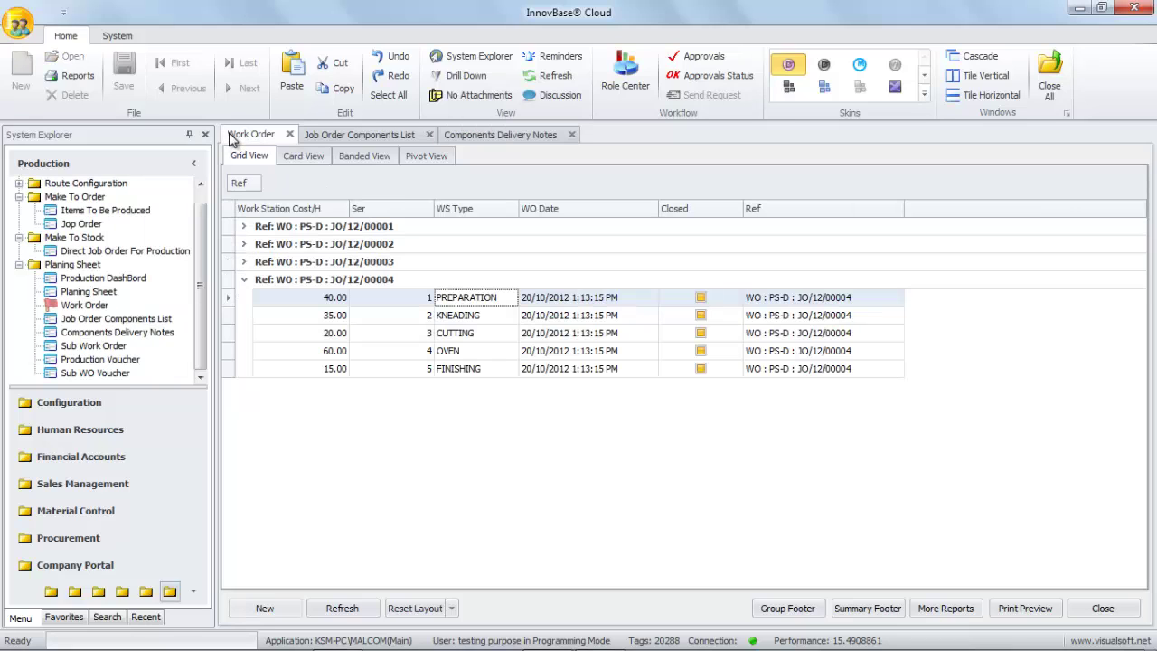
double_click(486, 305)
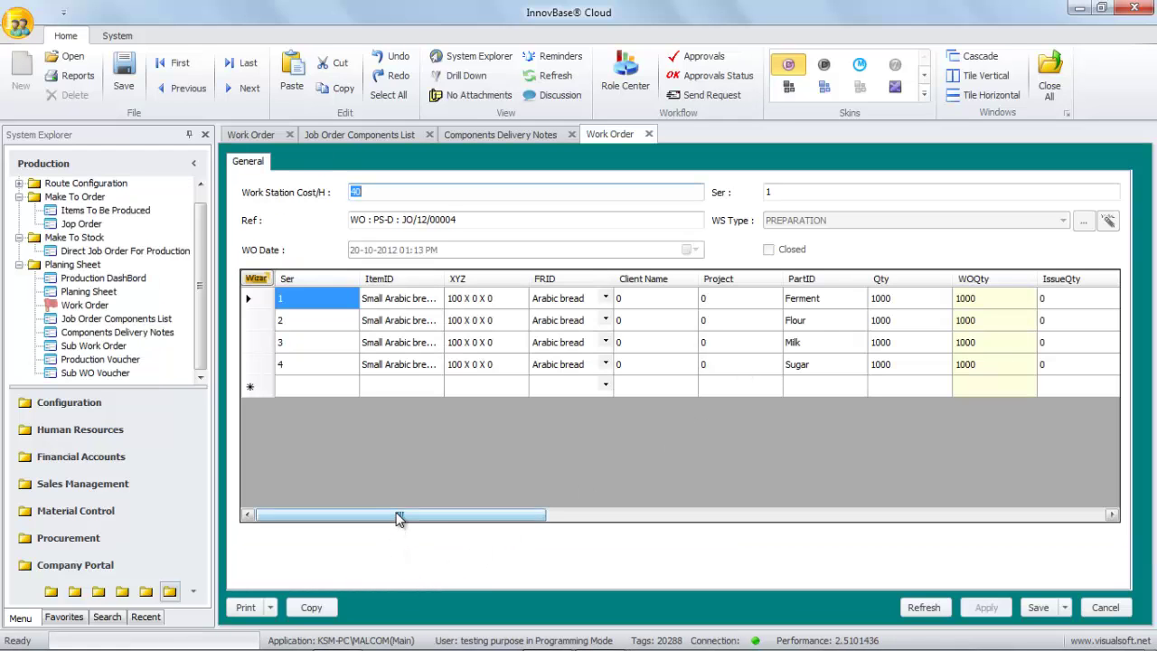
drag(394, 515, 474, 515)
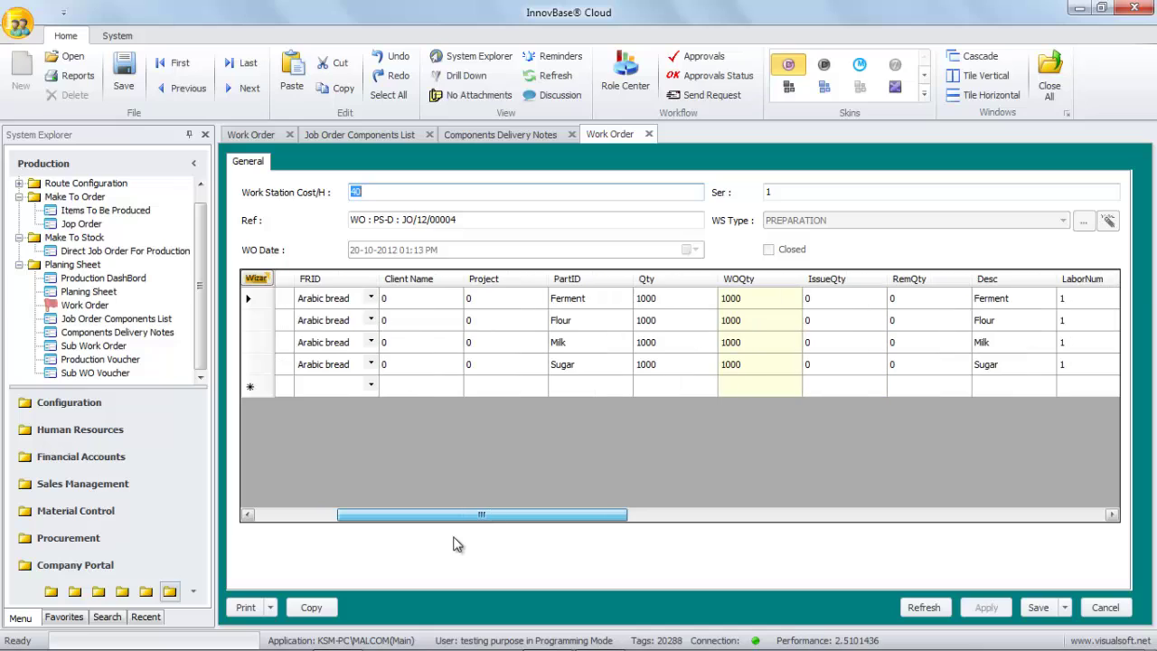
click(737, 302)
text(2)
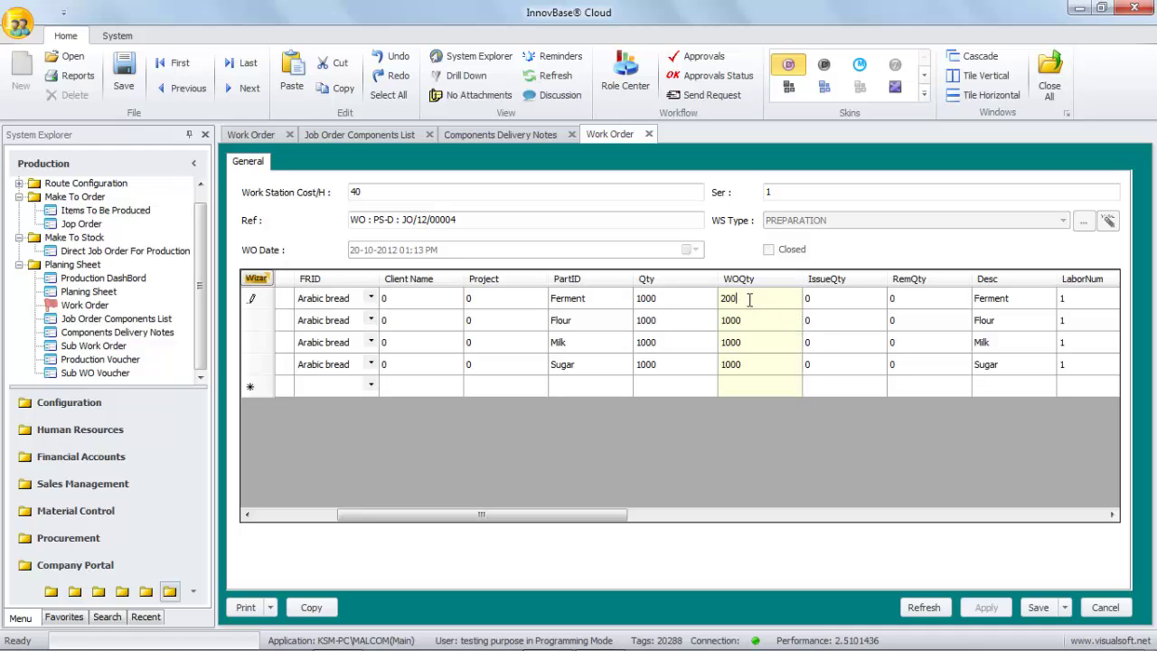
click(827, 302)
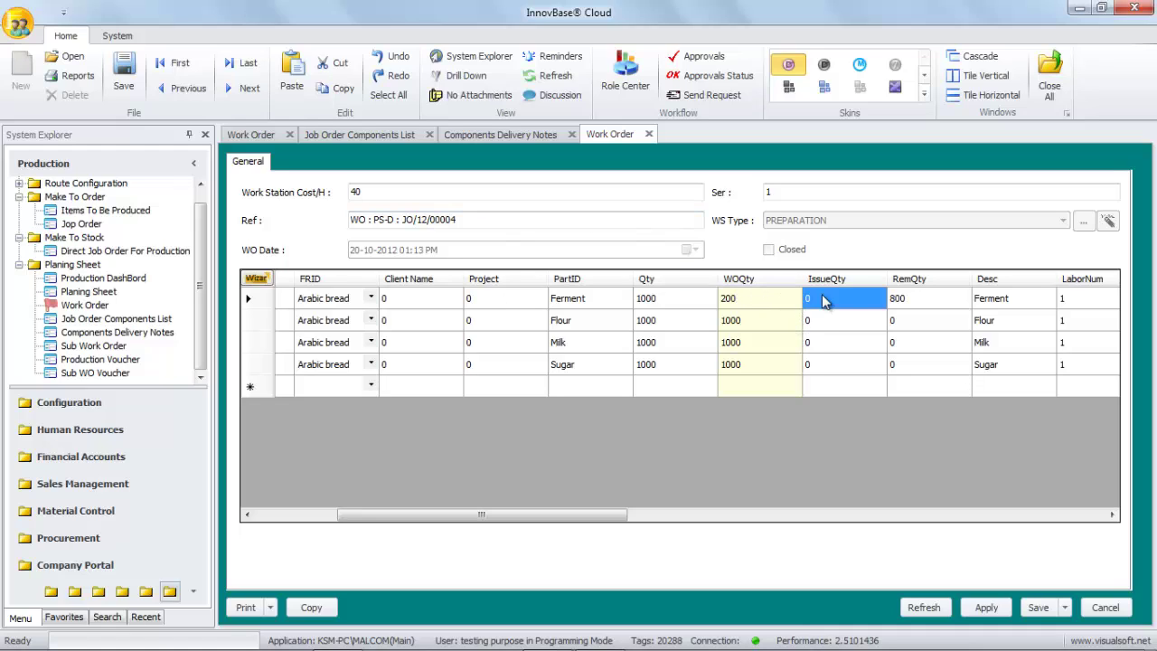
click(915, 304)
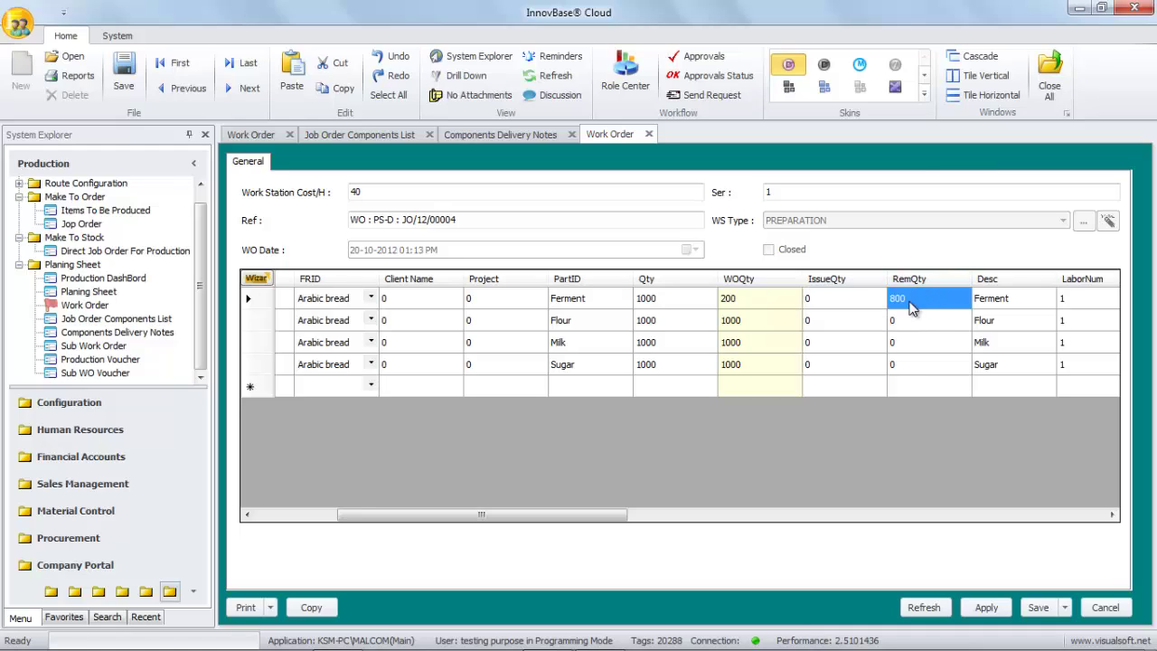
Set the WOQty to 300 for Flour and Milk and 200 for Sugar, and save the work order
click(748, 327)
text(300)
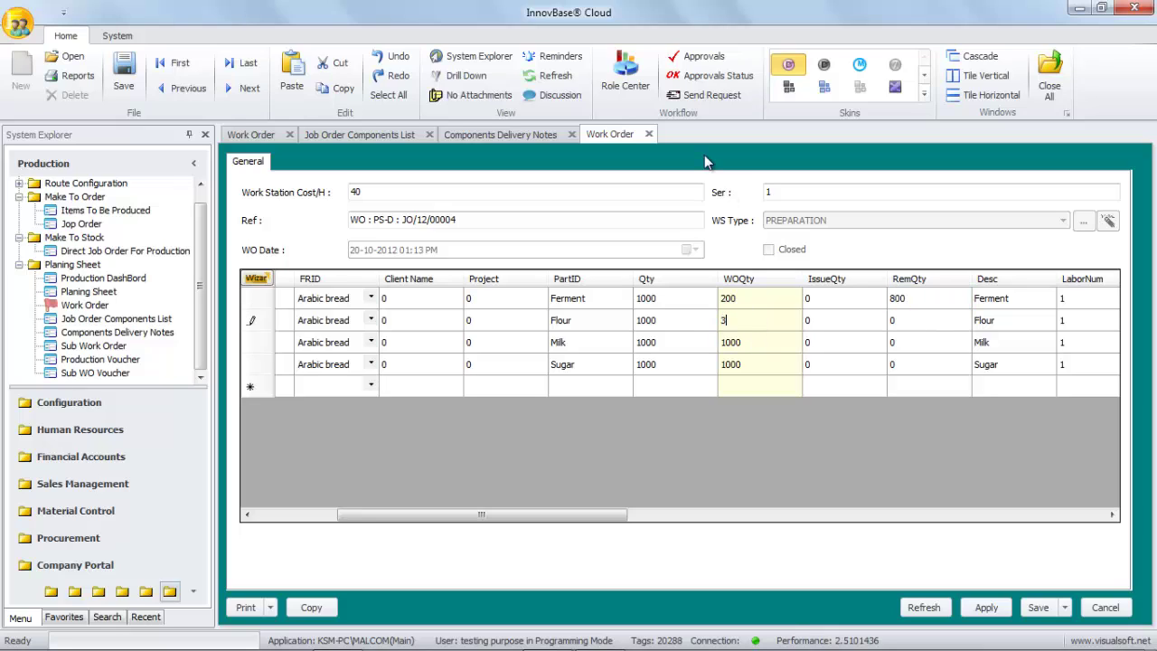
click(743, 344)
text(3)
click(734, 366)
text(2)
click(842, 343)
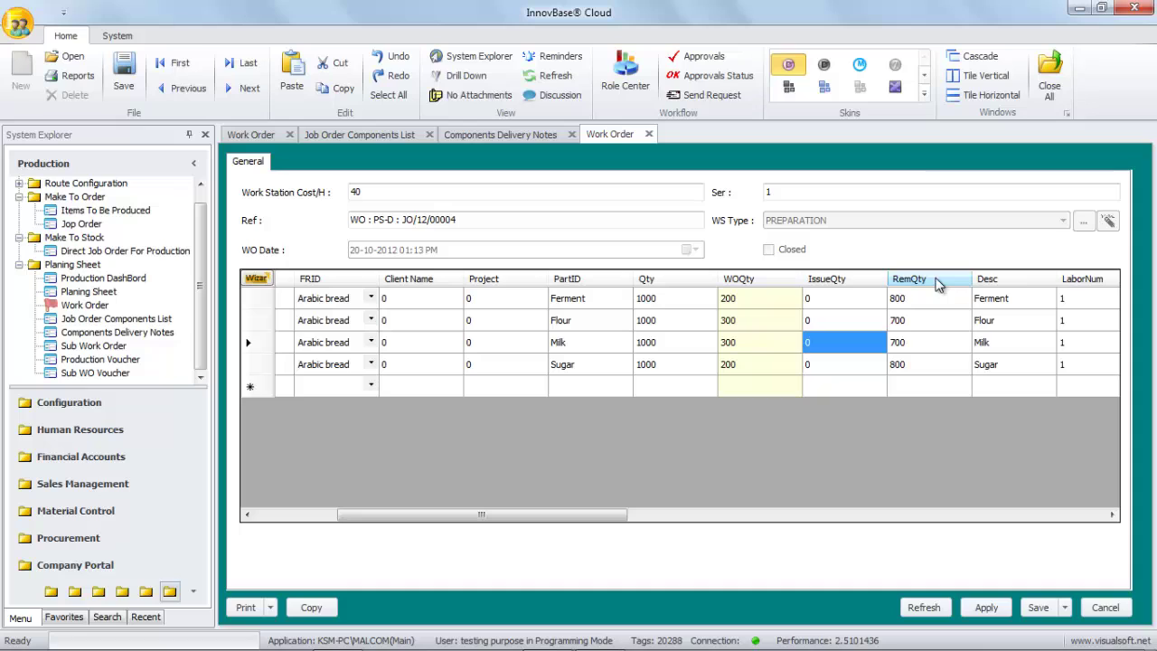
click(1039, 608)
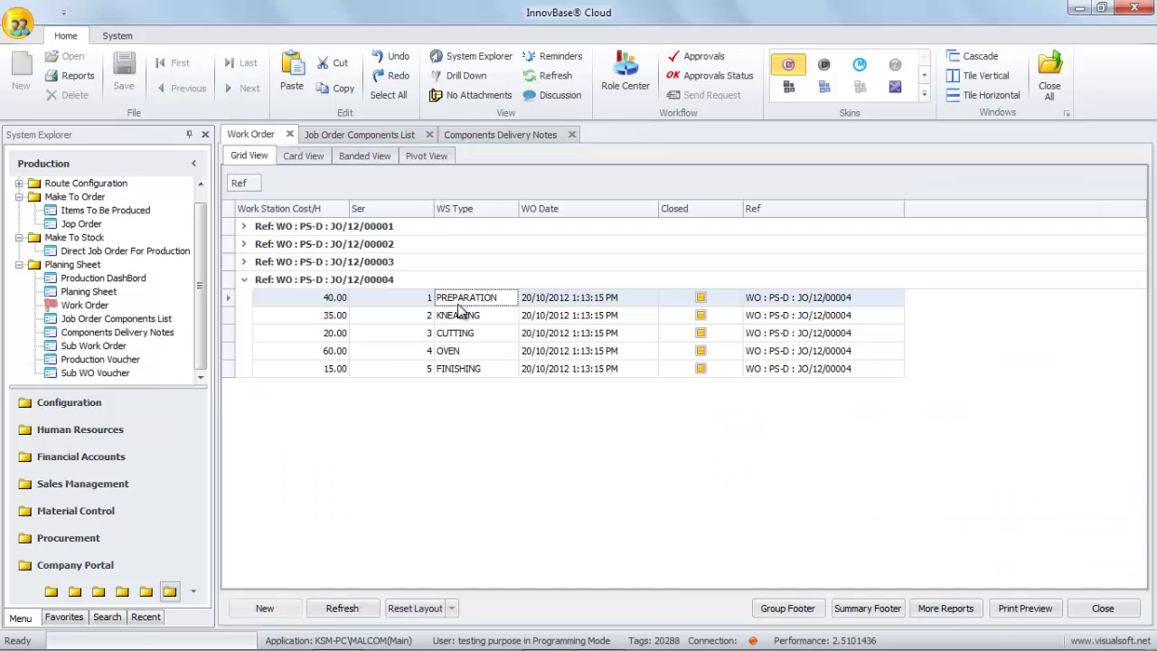
Open the new job order's PREPARATION record from the Sub Work Order list
click(101, 349)
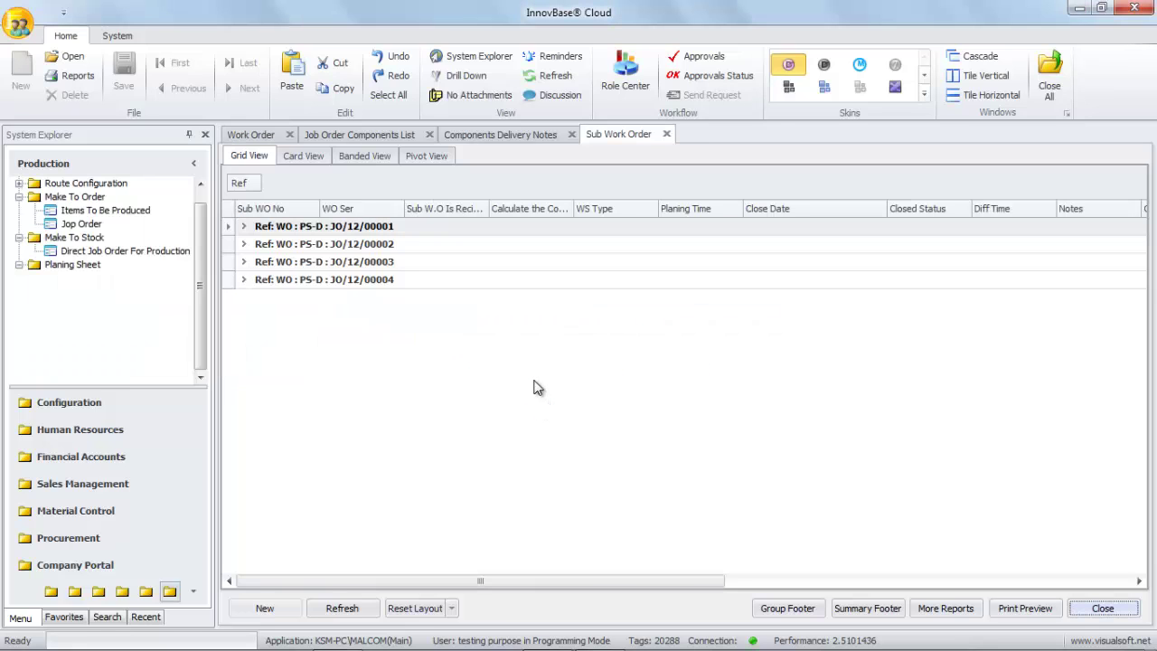
click(244, 280)
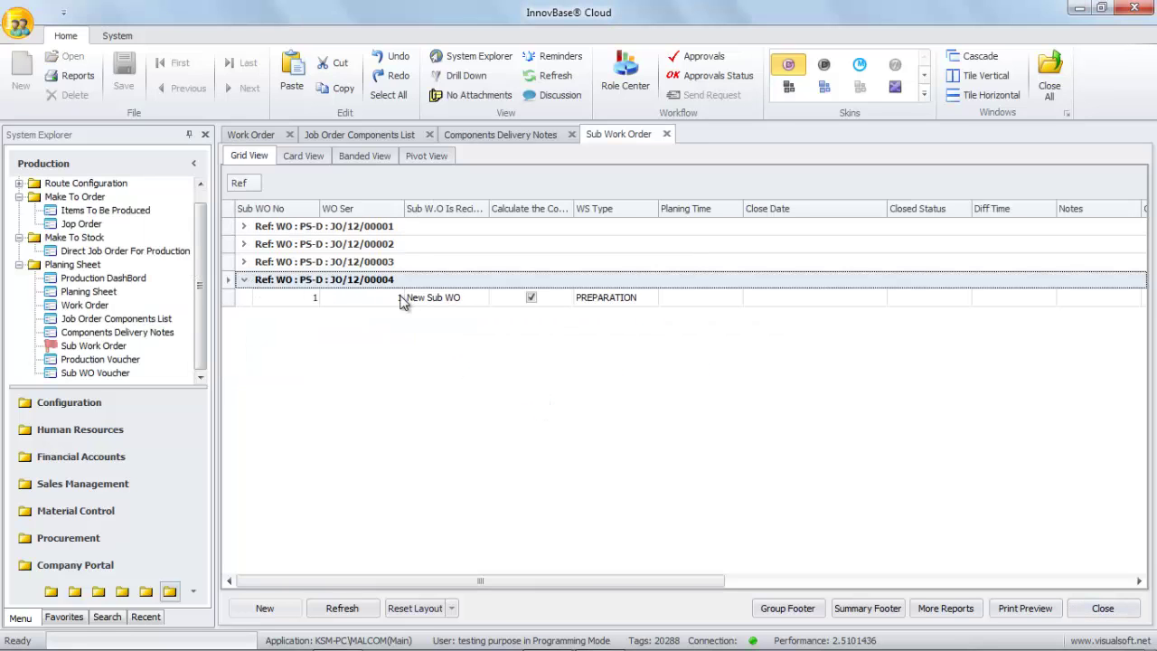
double_click(619, 299)
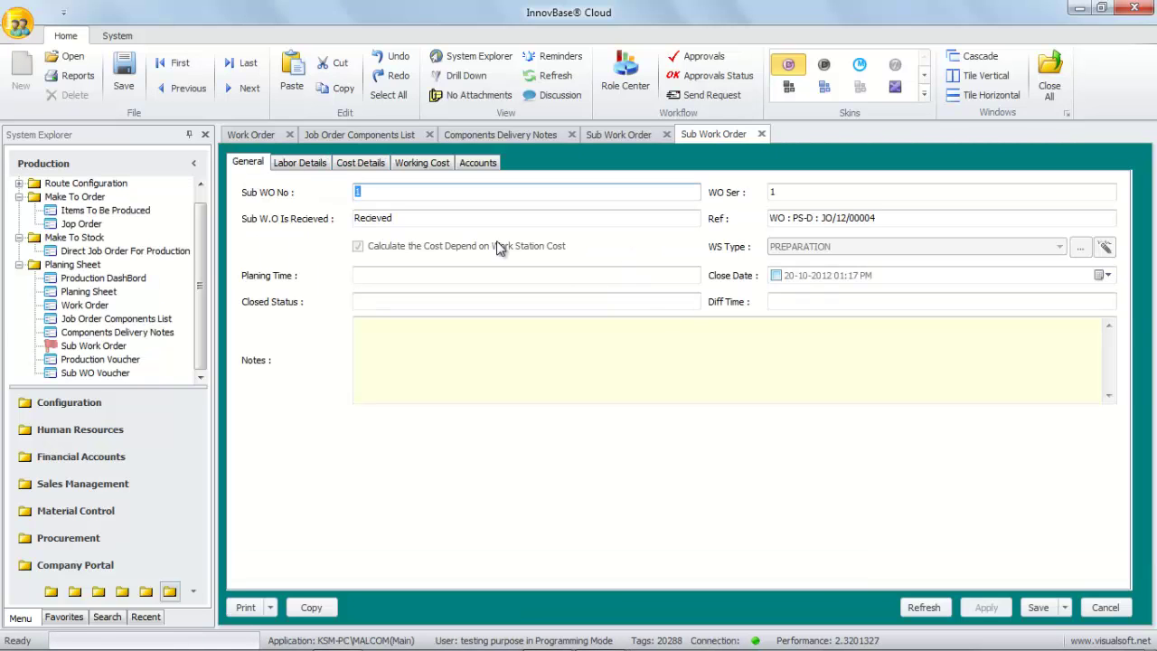
click(304, 161)
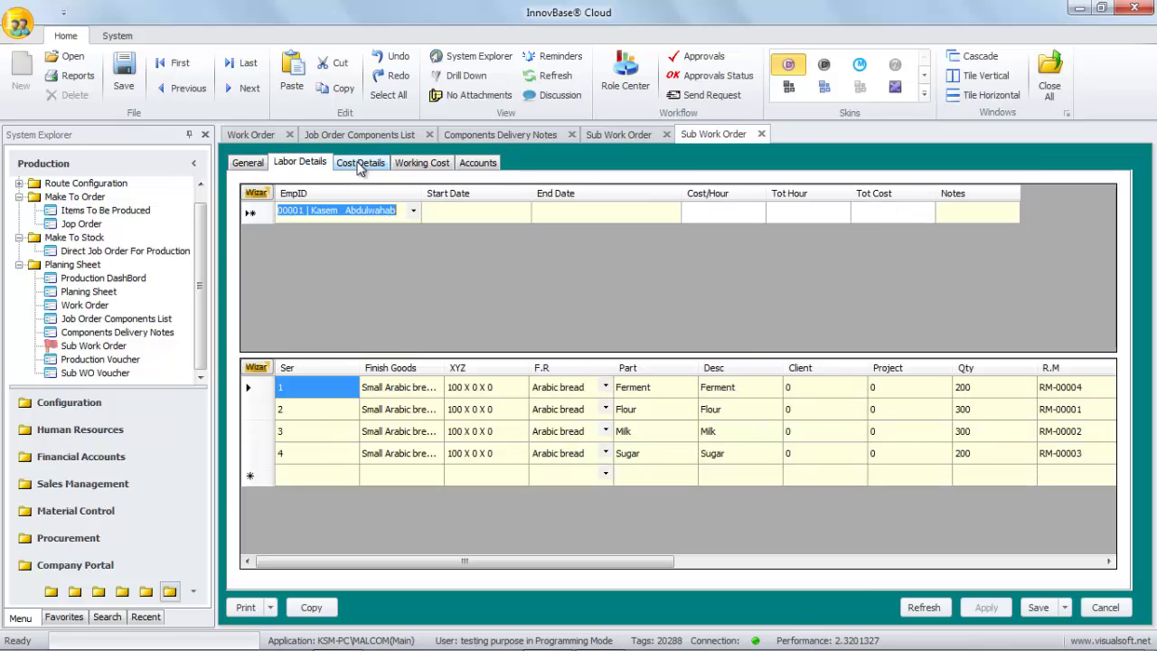
click(413, 213)
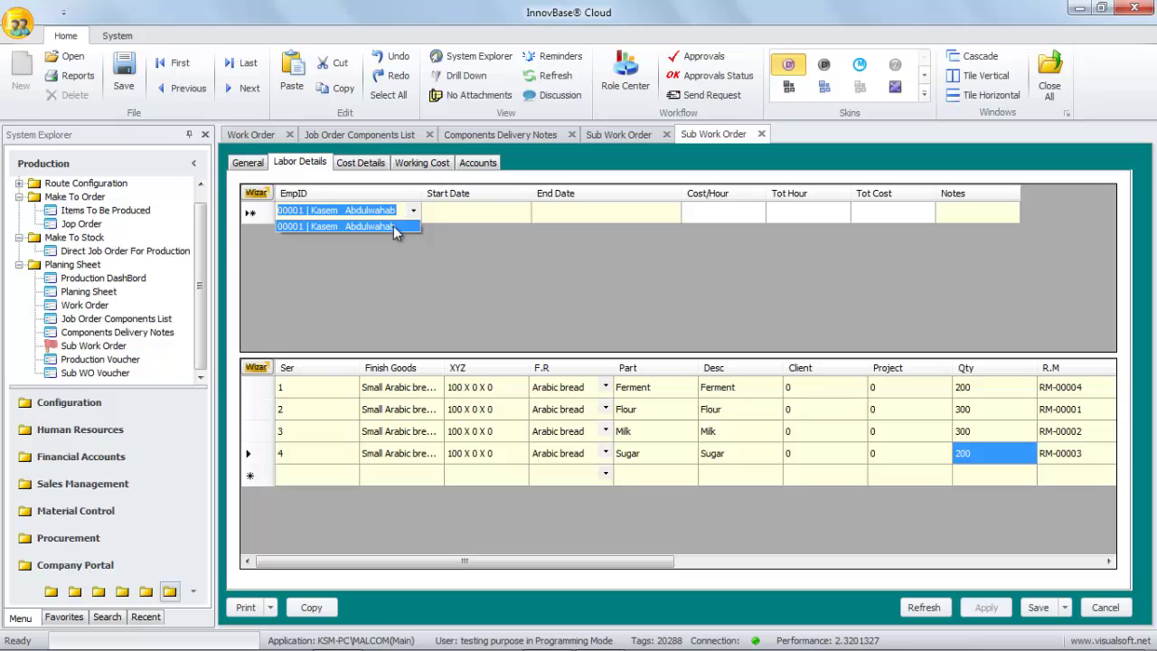
click(393, 226)
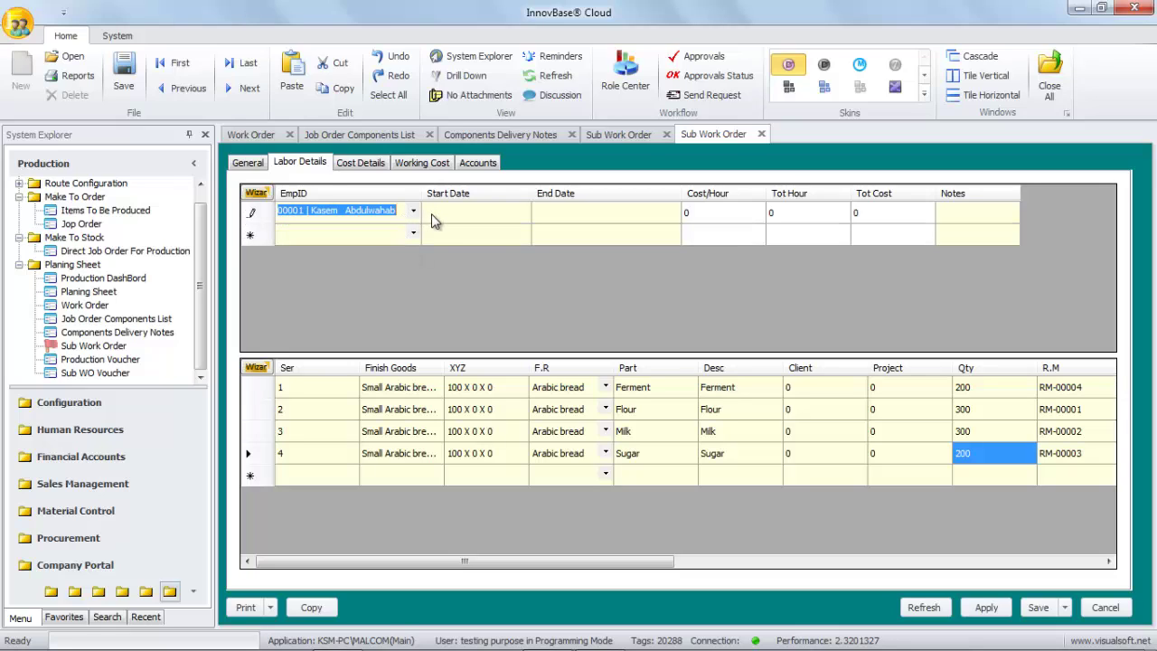
click(433, 221)
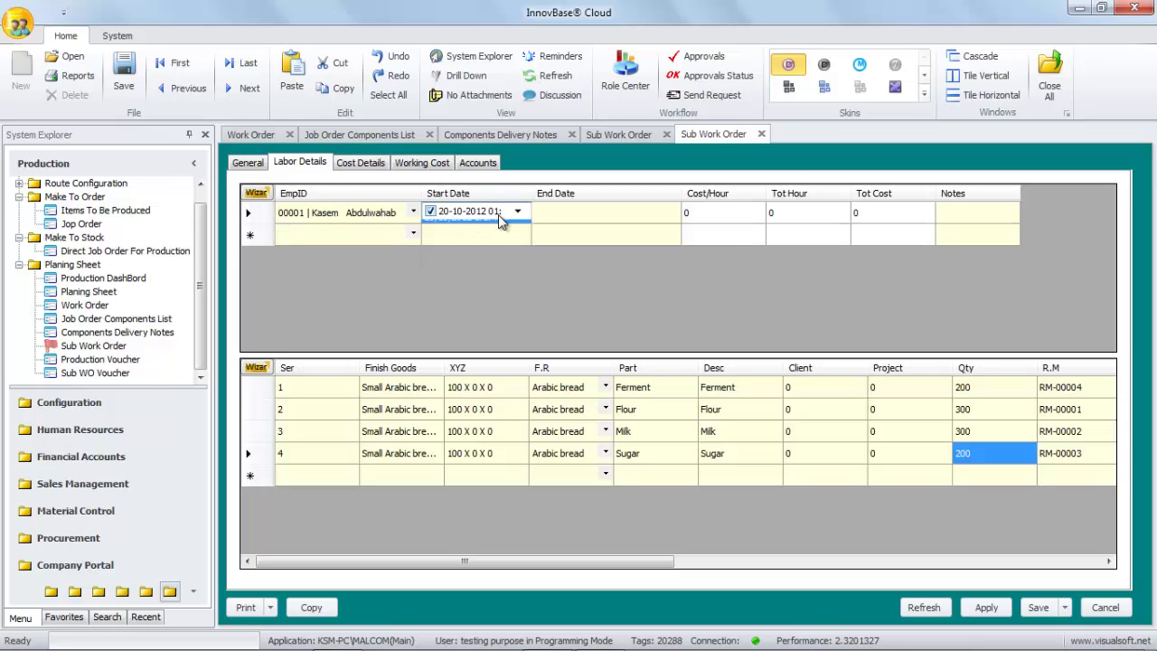
click(577, 211)
click(673, 212)
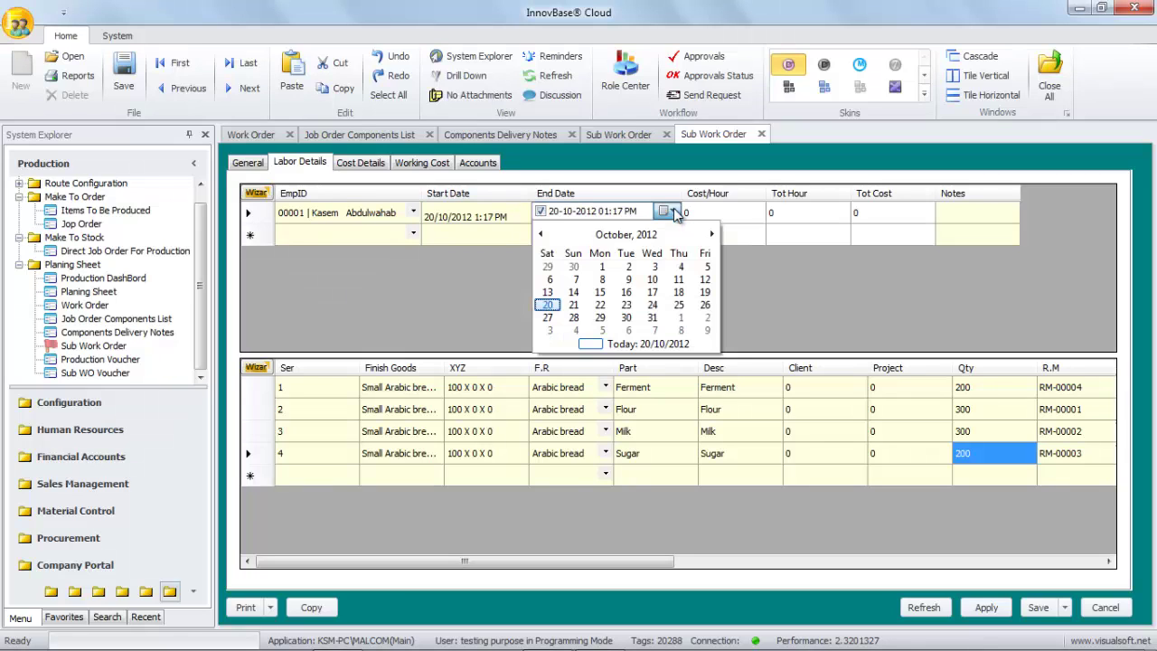
click(582, 305)
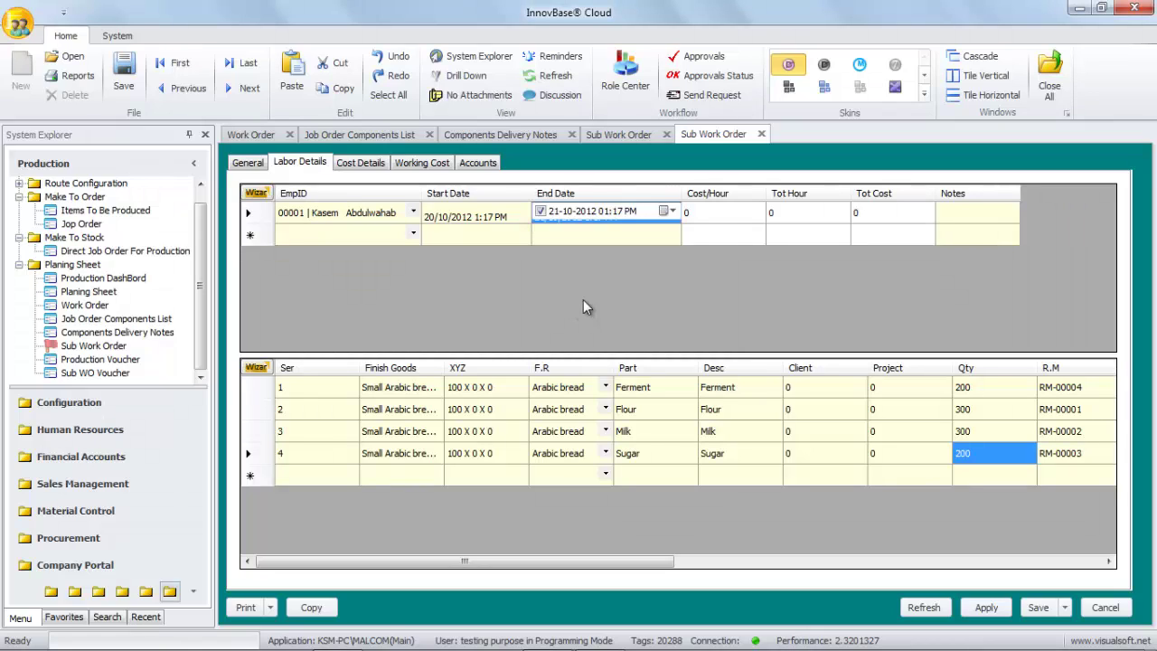
Apply the labor entry to the sub work order and check its total hours
click(709, 217)
click(814, 214)
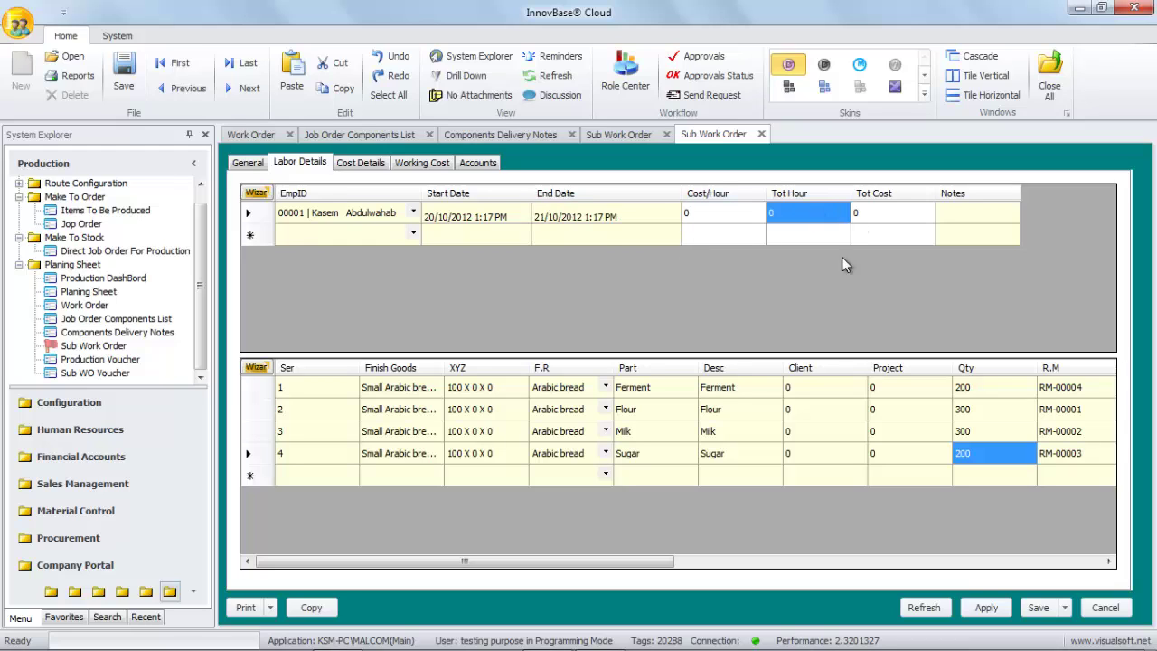
click(985, 607)
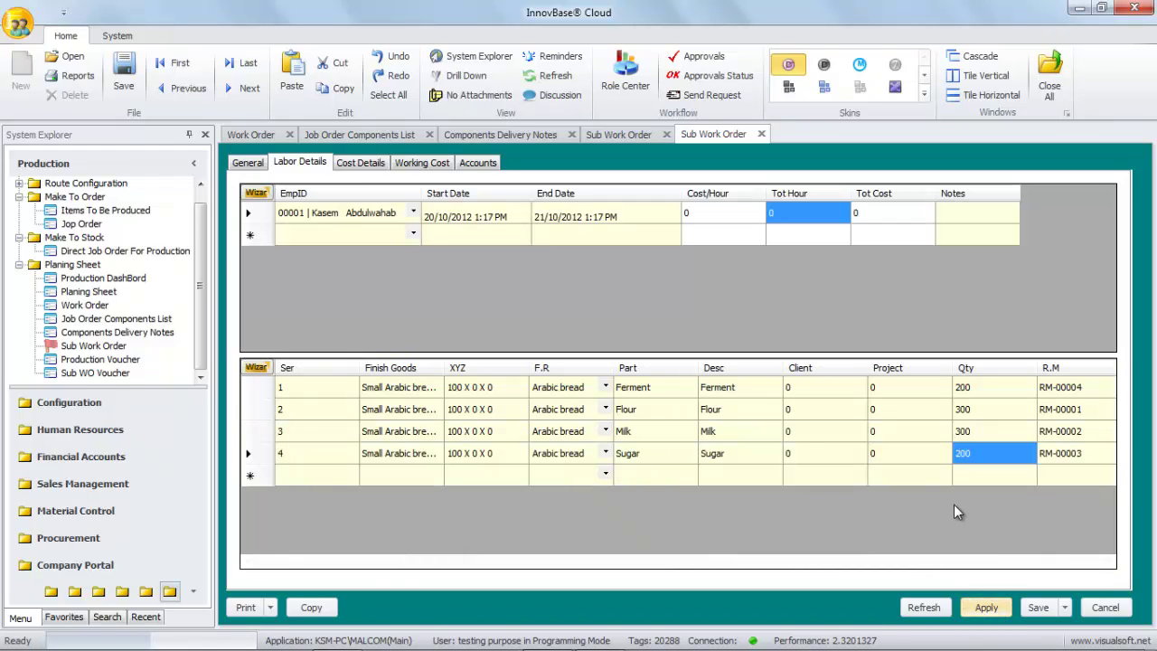
click(805, 215)
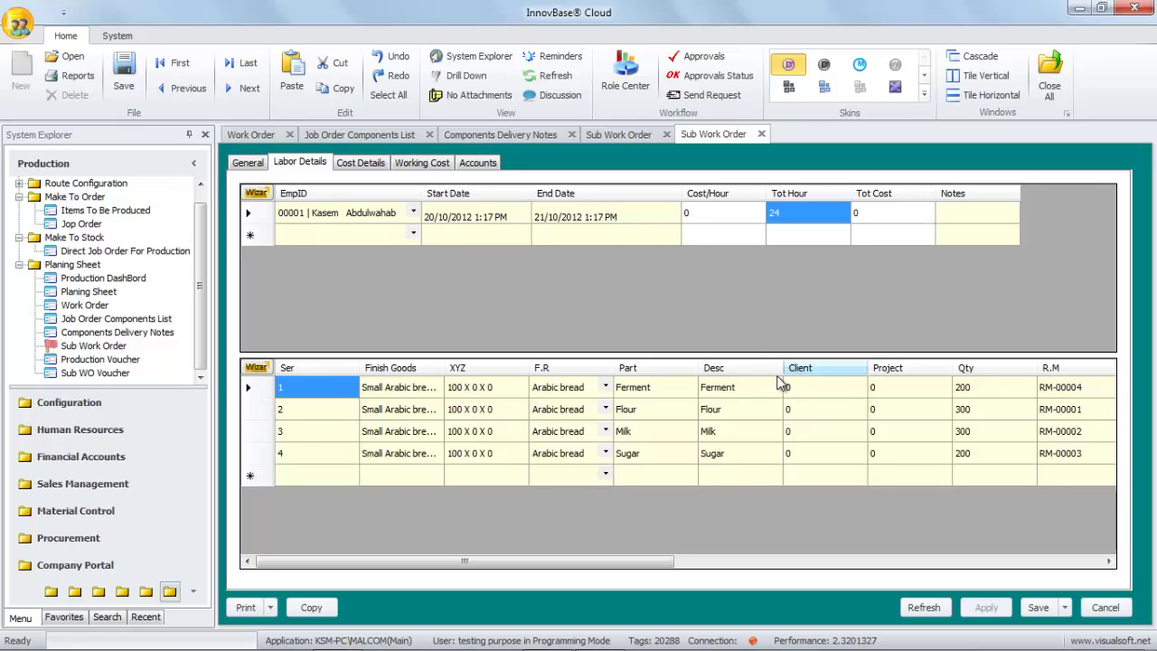
Examine the sub work order's cost details, including total average cost, work station cost and each part's total cost
click(355, 163)
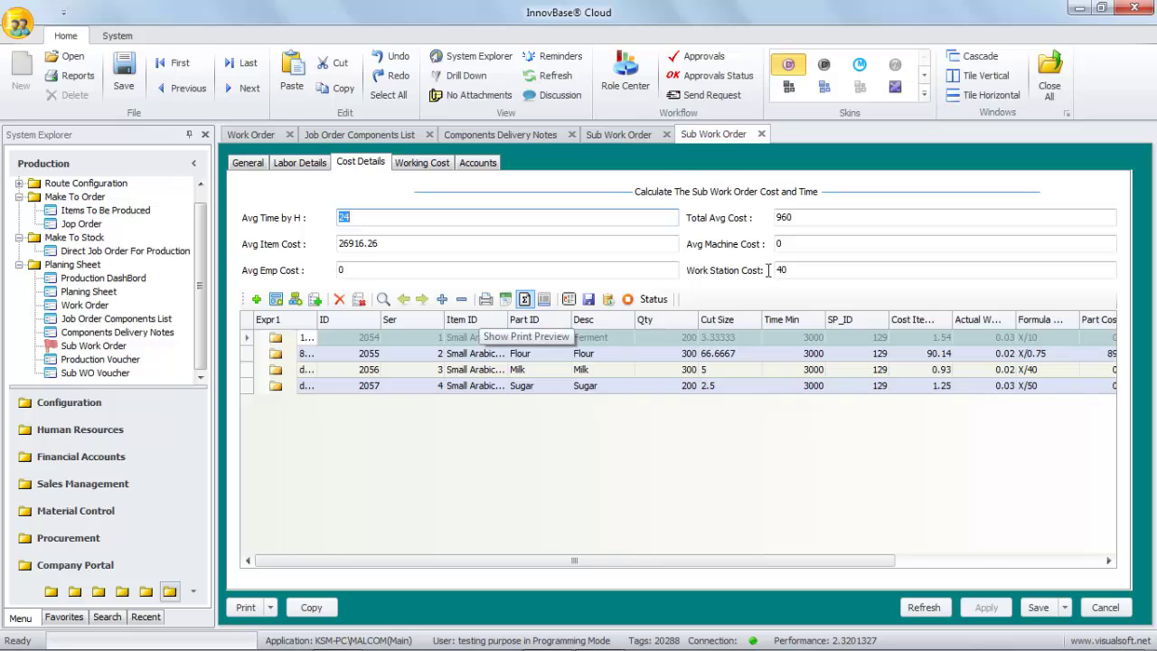
click(806, 219)
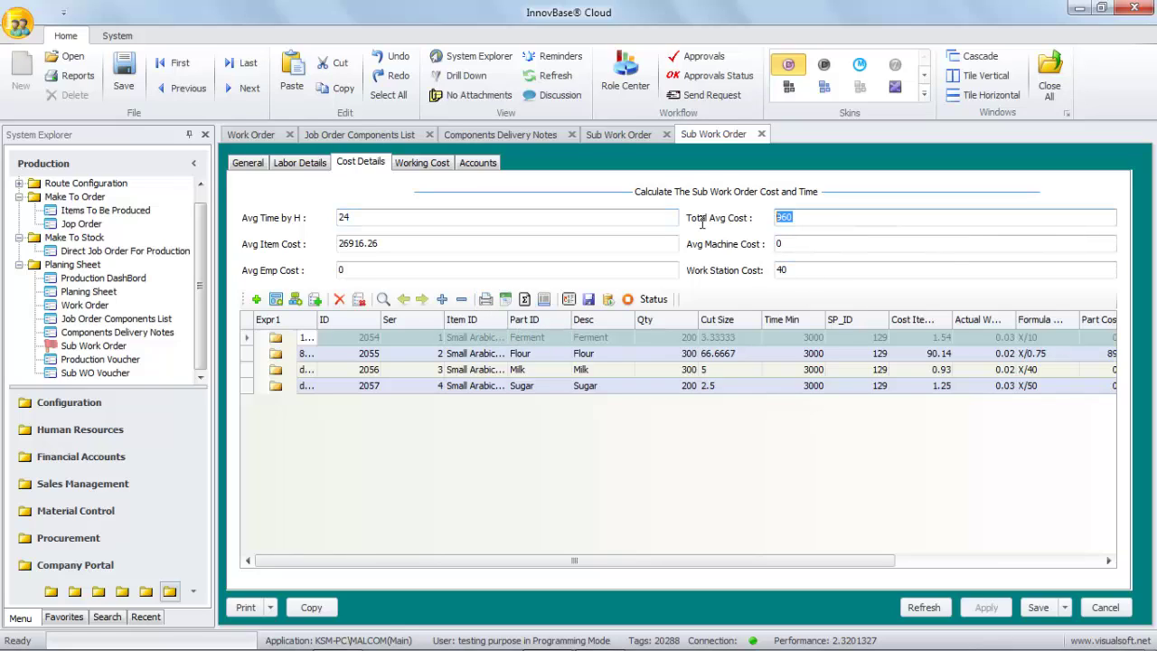
click(799, 217)
click(783, 269)
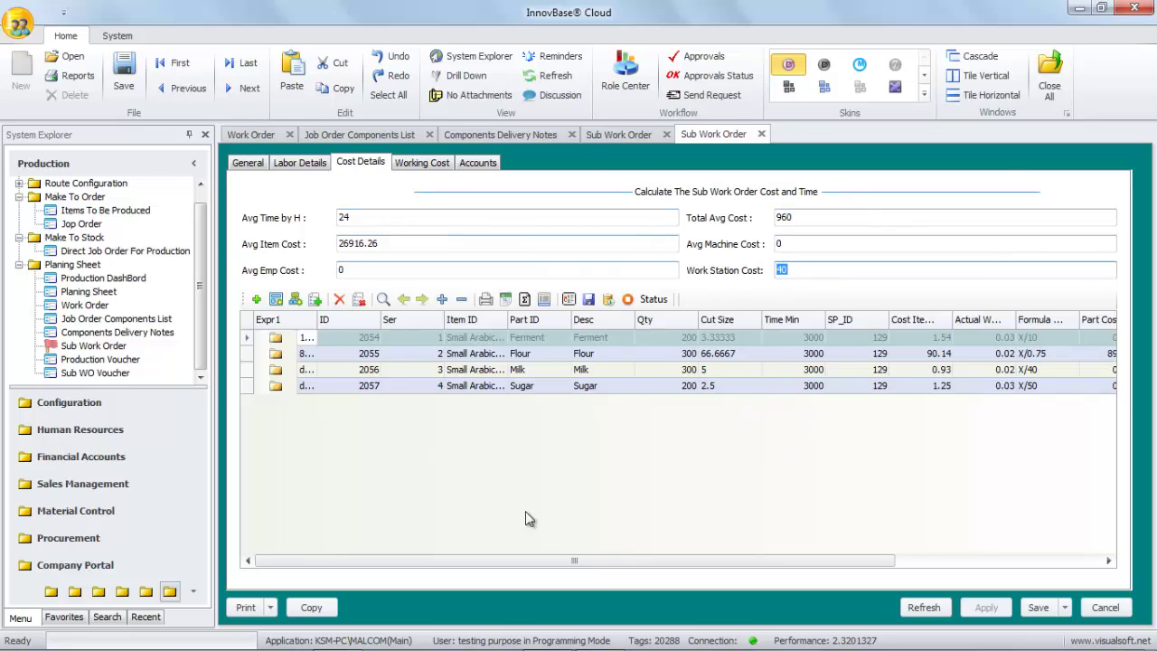
click(955, 385)
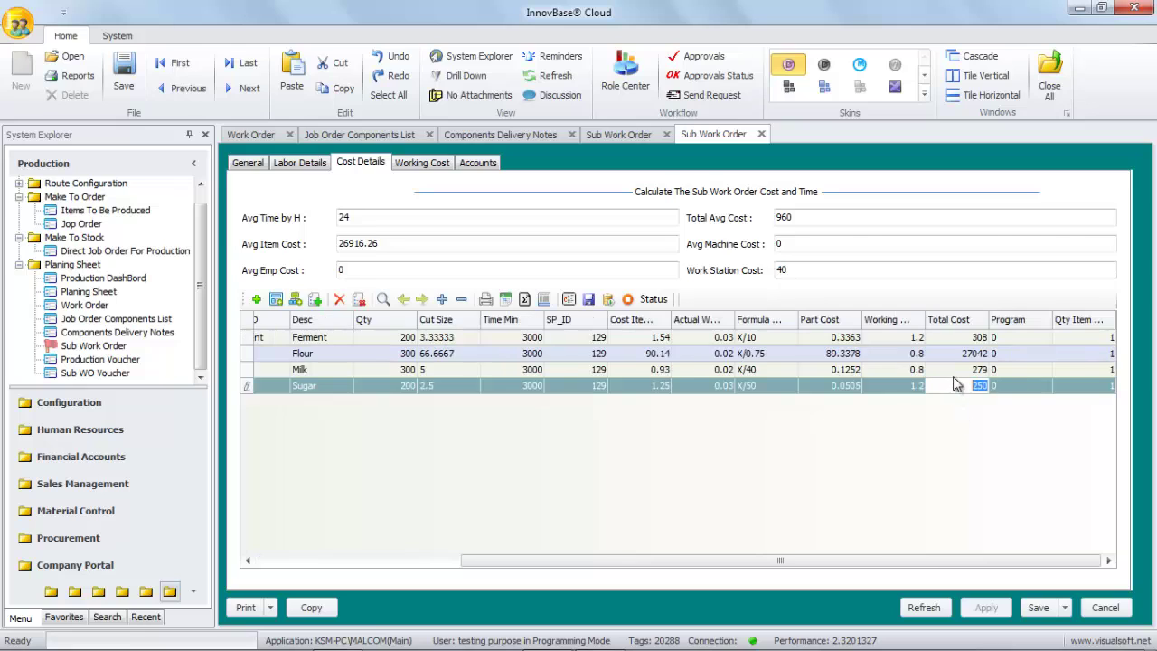
click(953, 368)
click(955, 353)
click(953, 337)
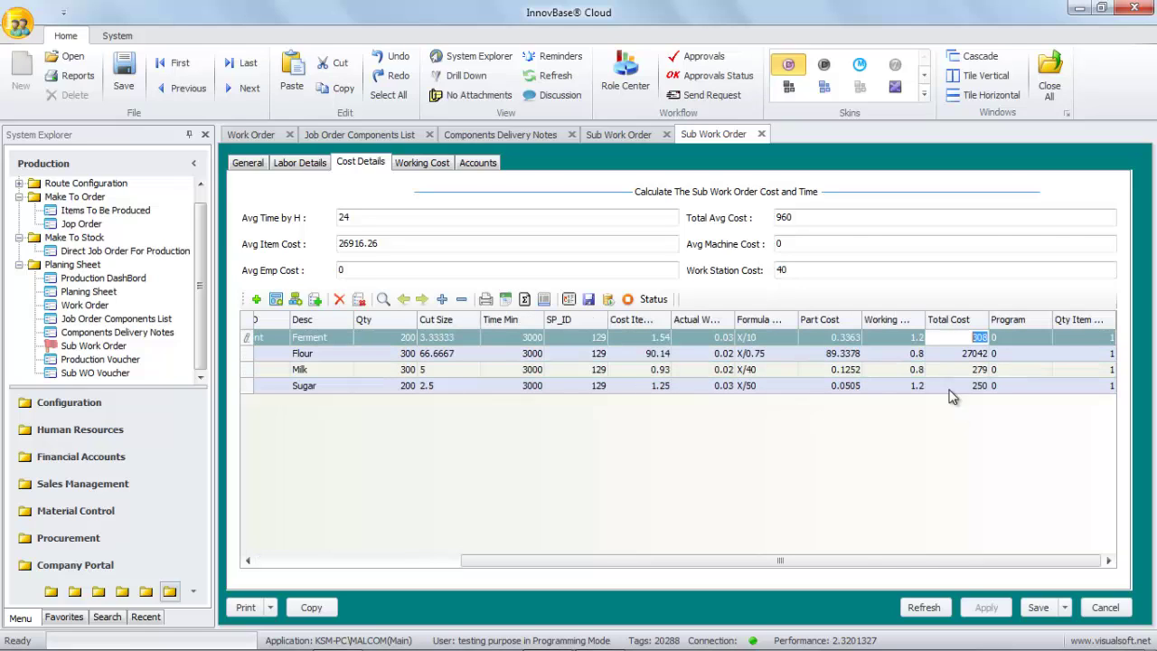
drag(946, 568, 740, 567)
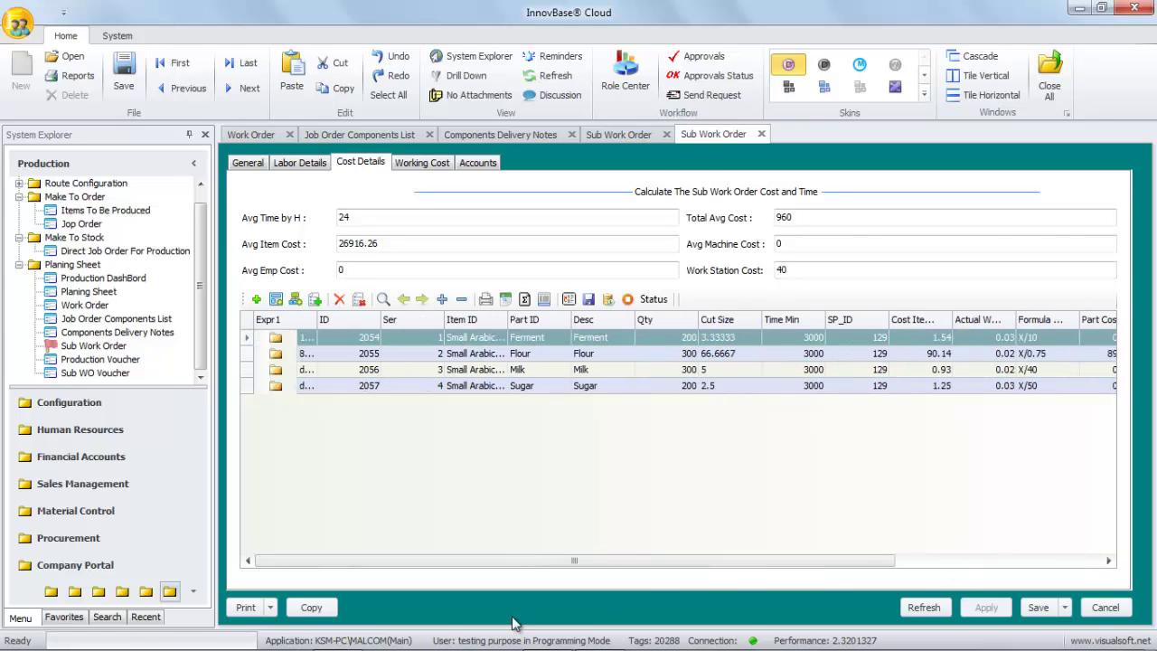
click(248, 165)
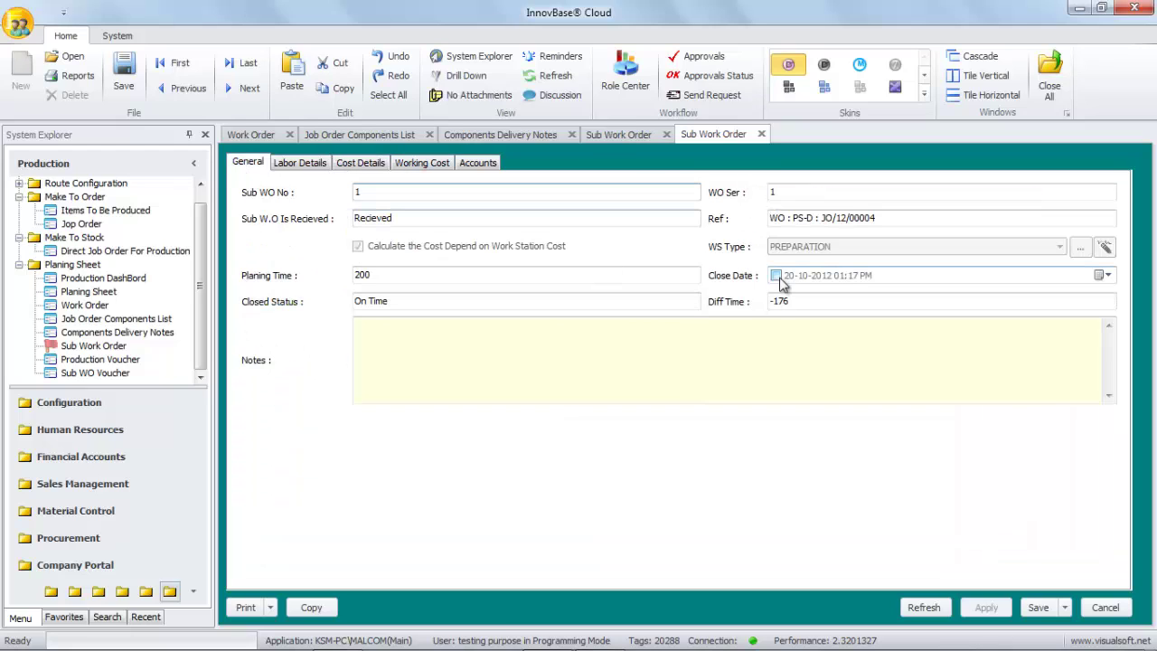
click(776, 276)
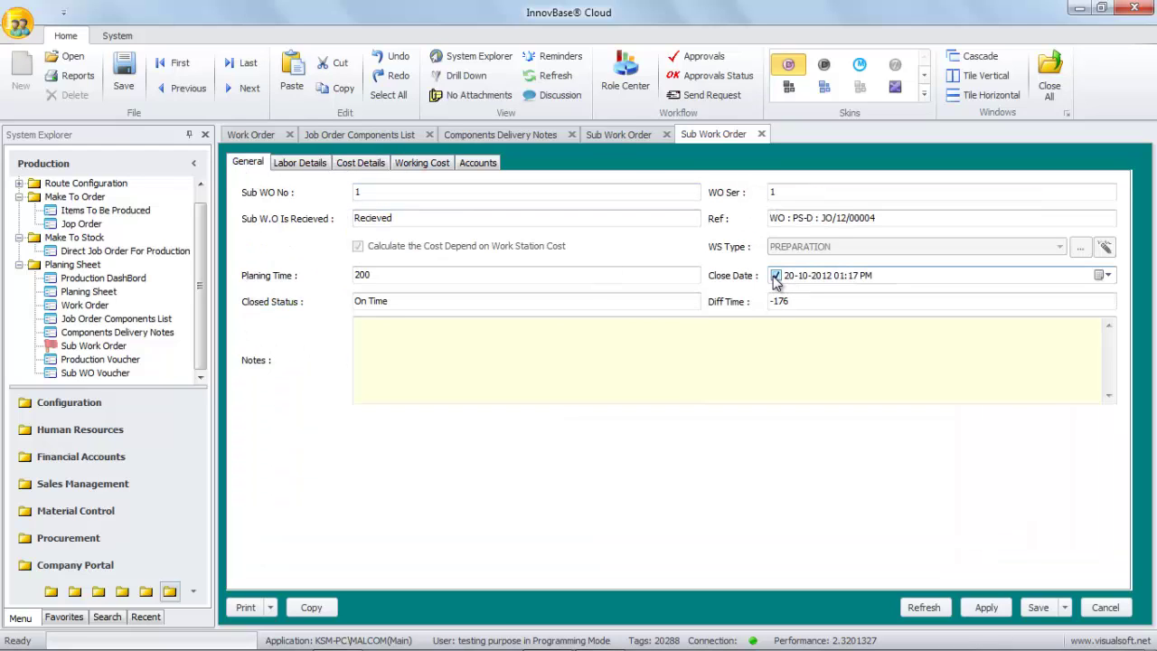
click(985, 607)
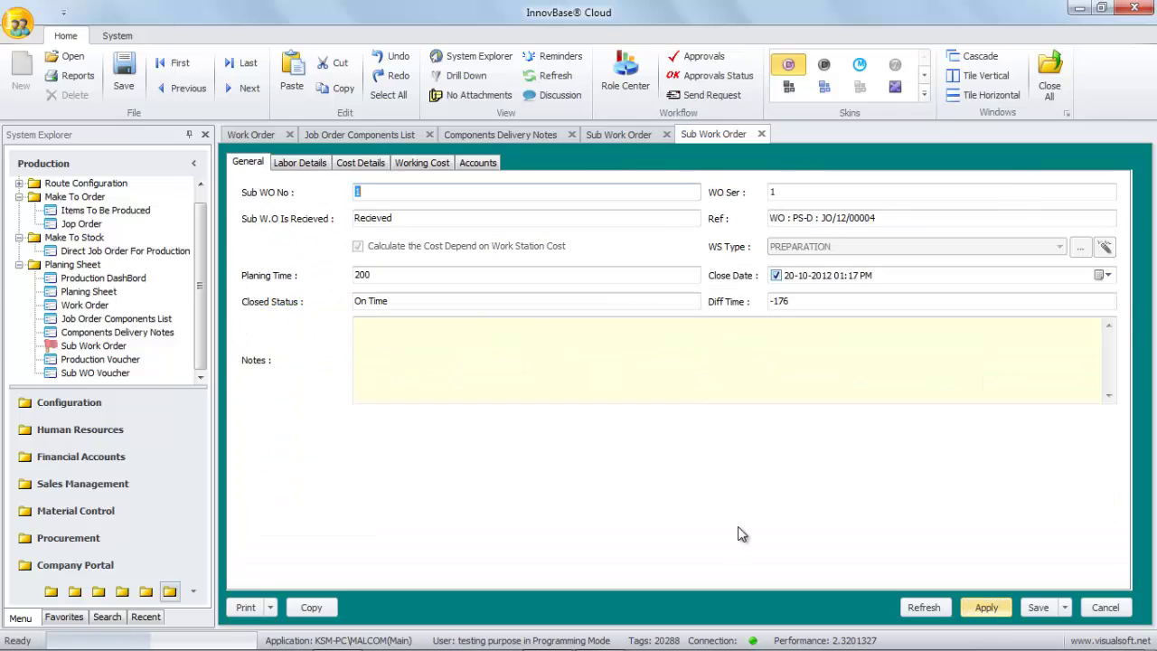
click(297, 306)
click(399, 302)
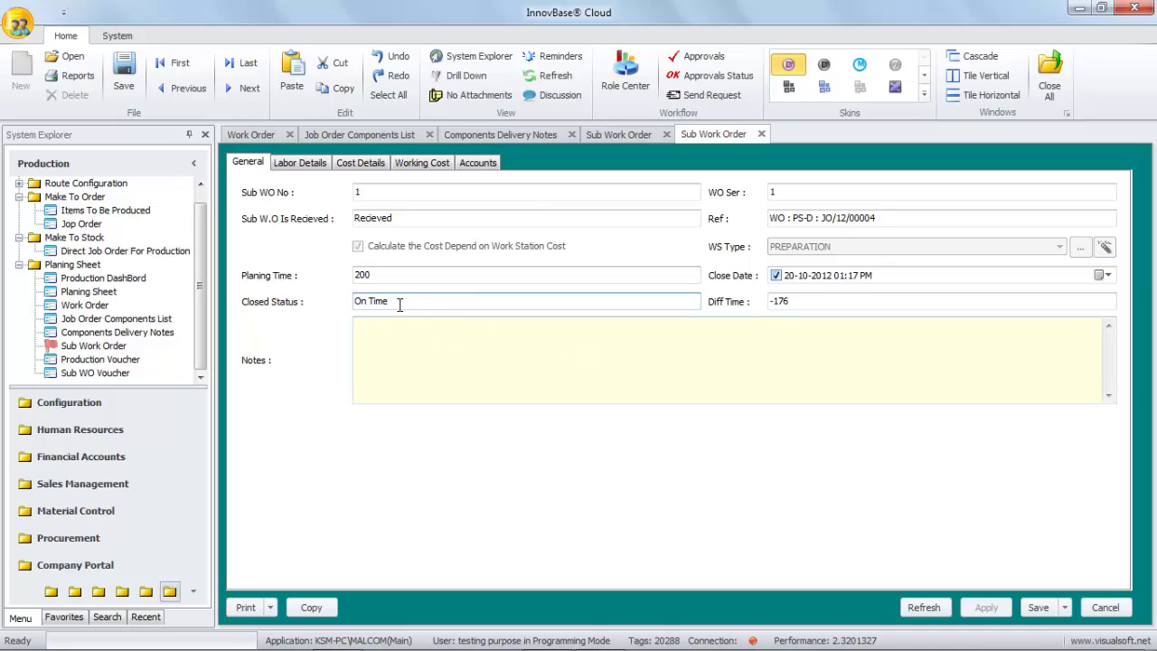
drag(404, 302, 295, 311)
click(387, 306)
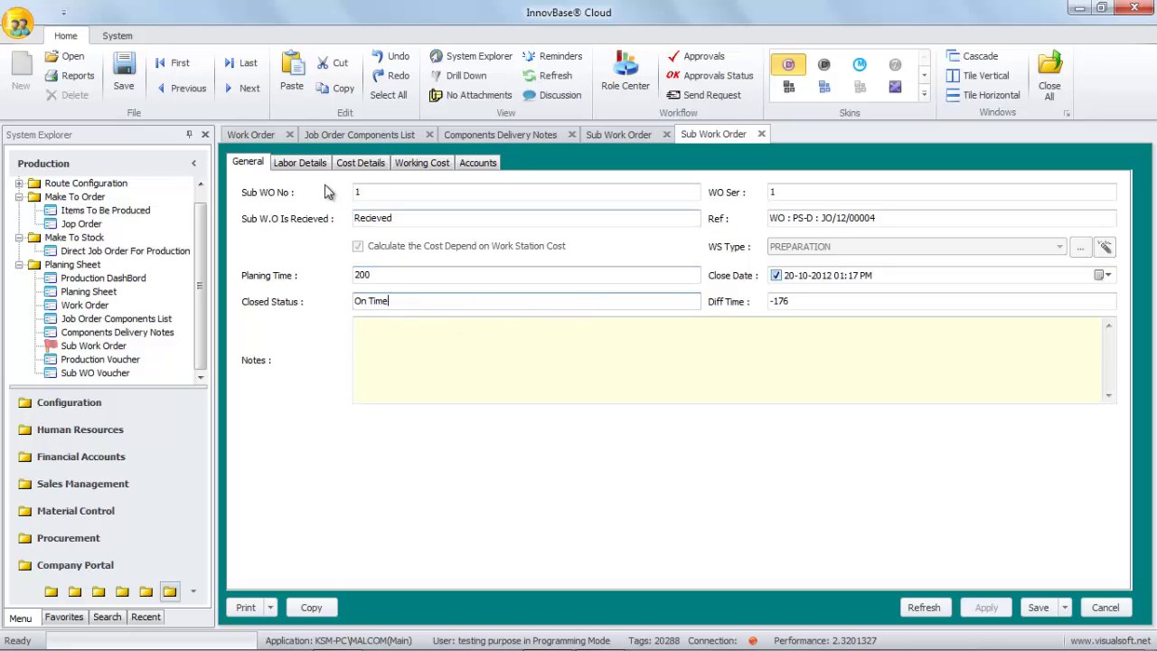
Examine the sub work order's working cost for one Small Arabic bread 100 g item
click(404, 163)
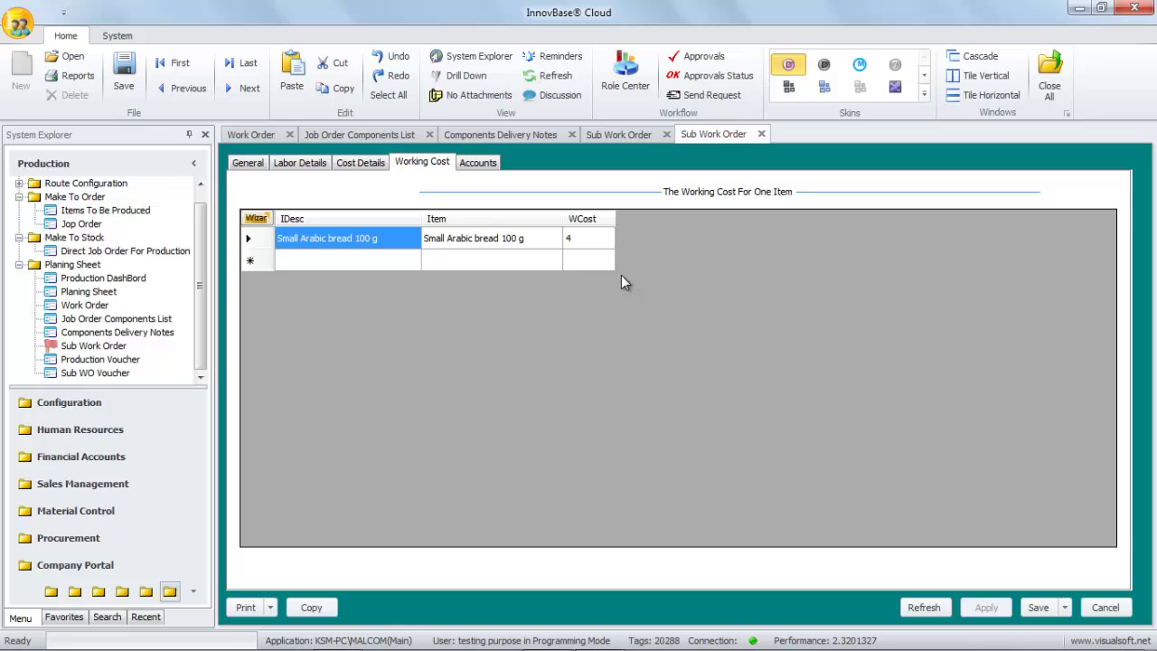
click(580, 241)
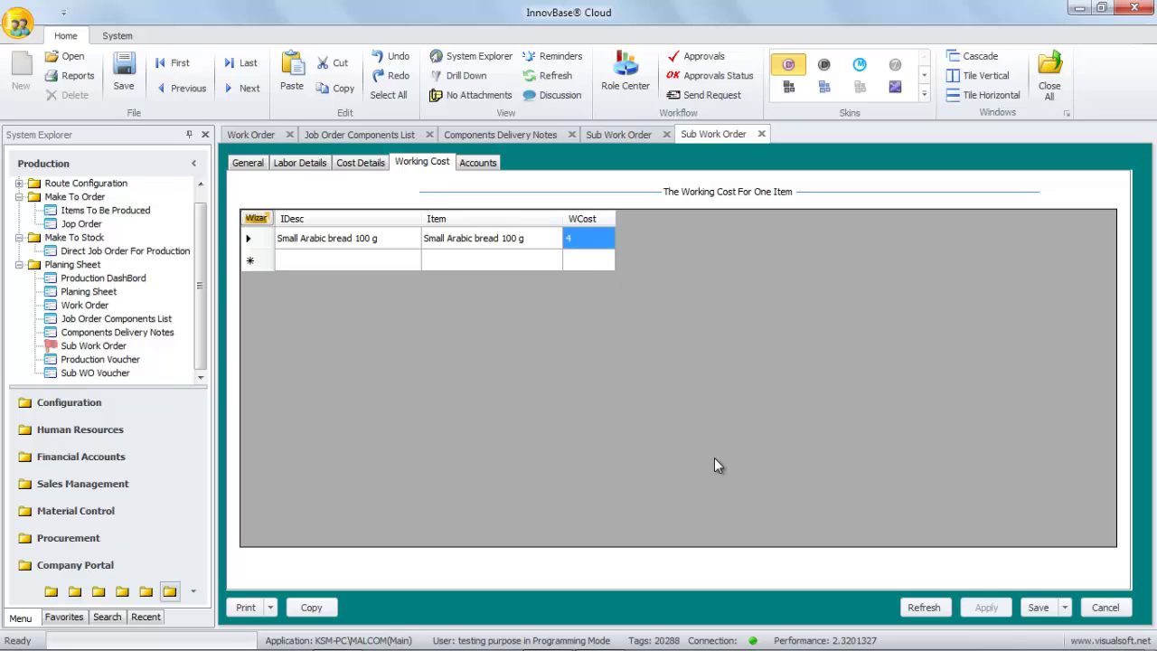
click(451, 244)
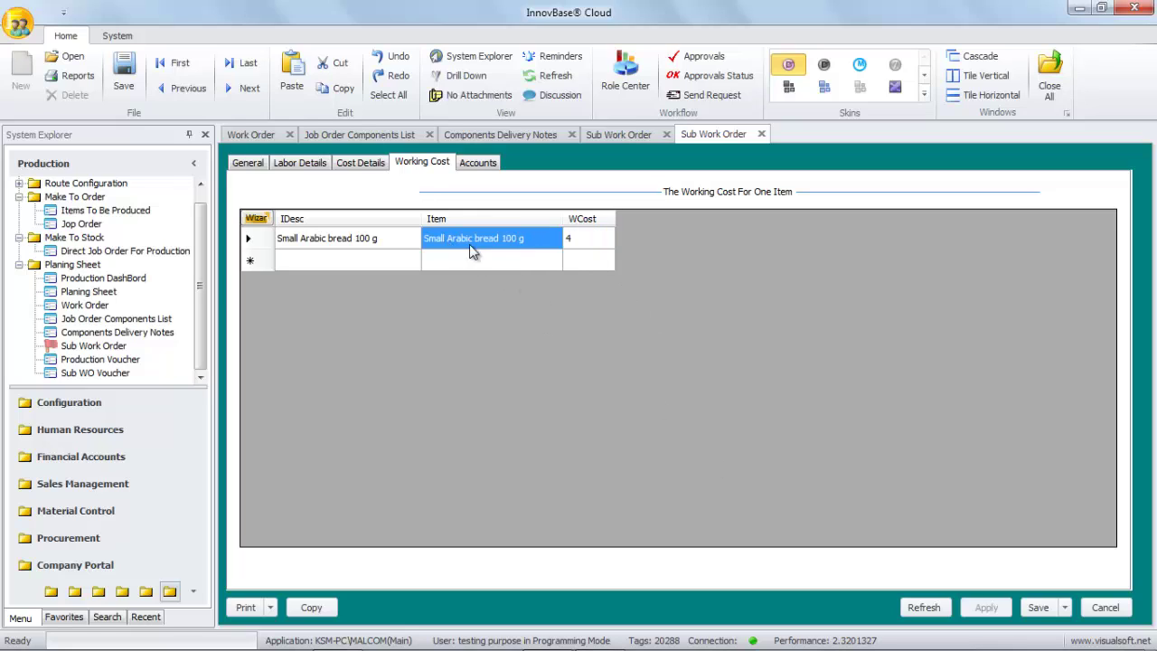
click(584, 243)
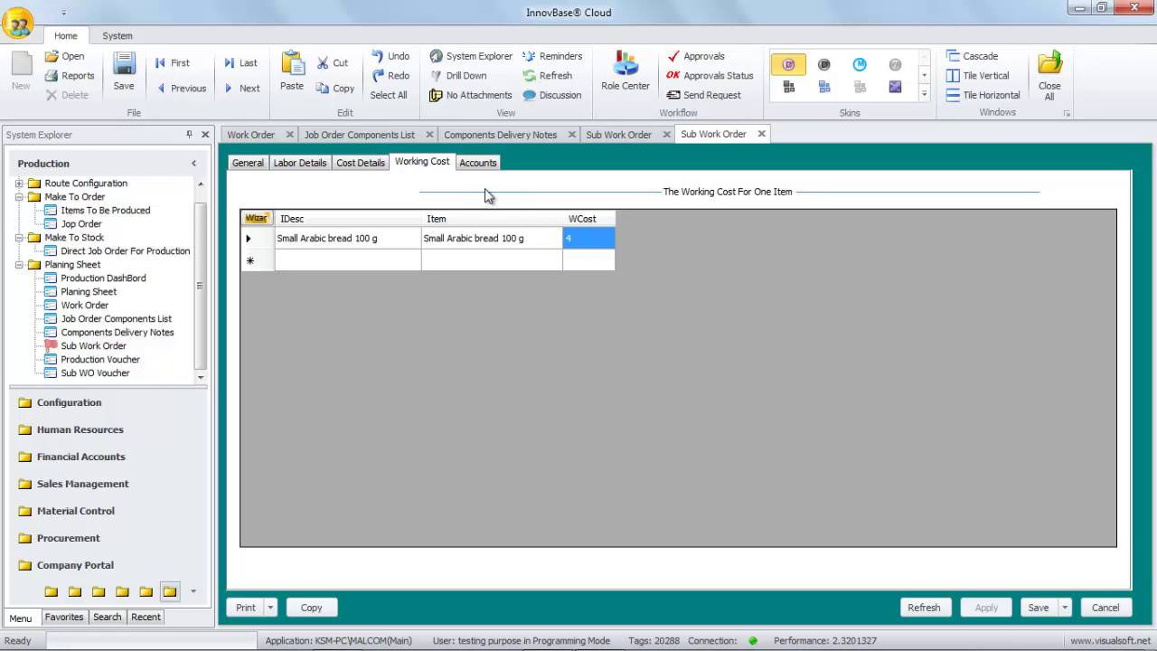
Review the sub work order's labor and general details, and save and close the record
click(365, 165)
click(299, 162)
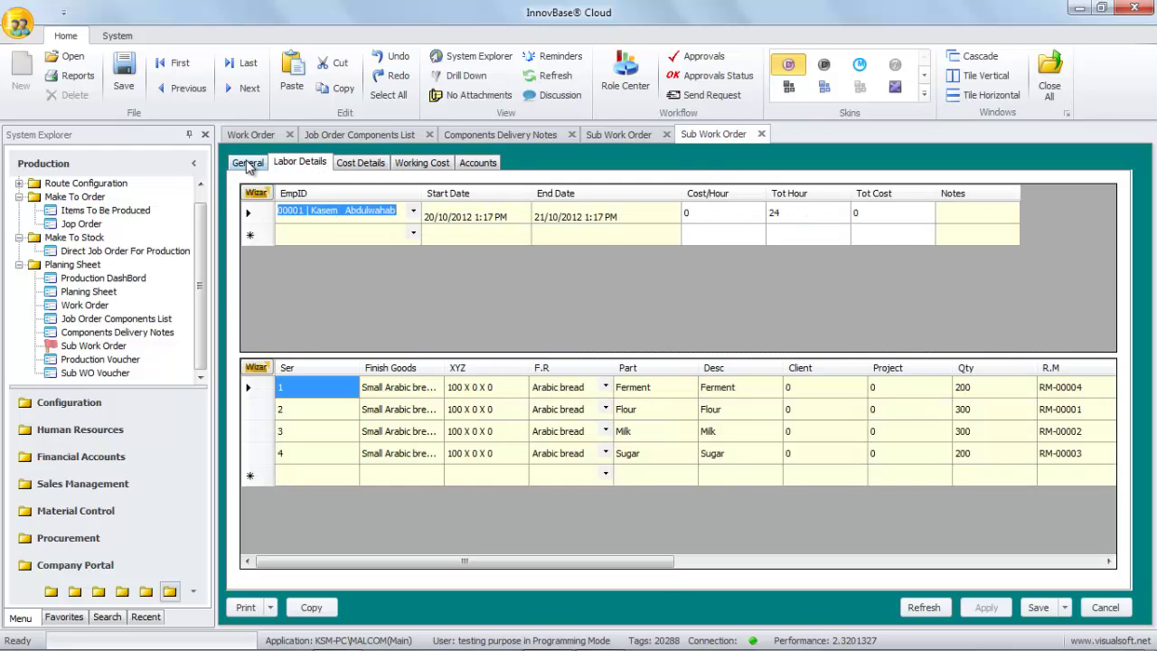
click(246, 162)
click(1067, 607)
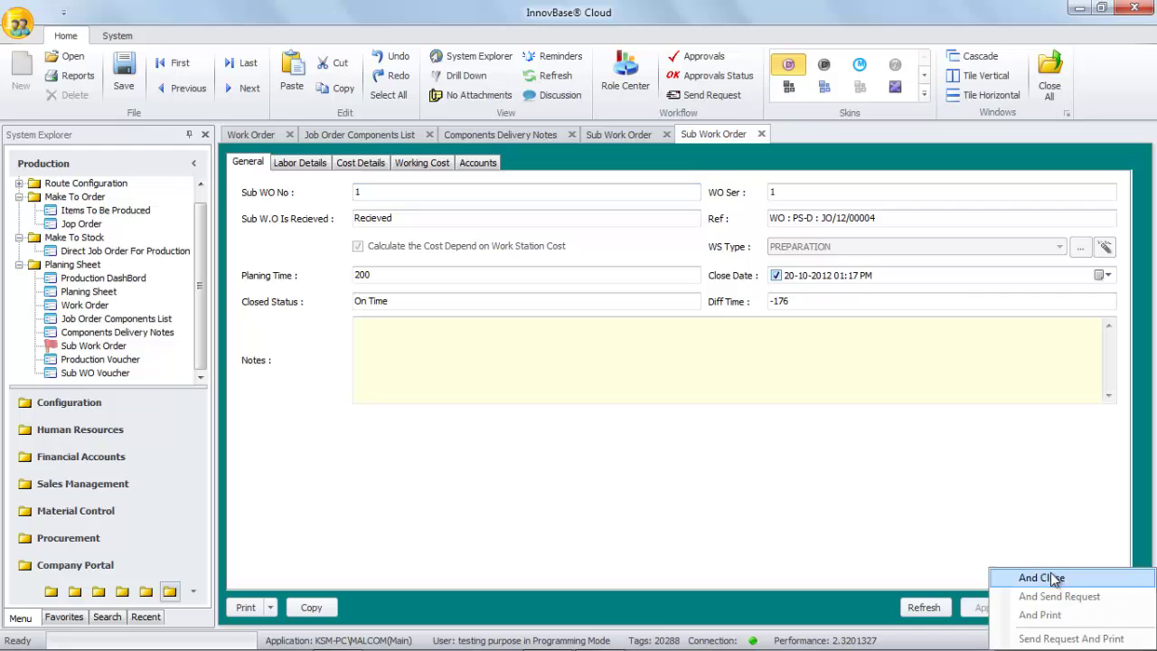
click(1049, 578)
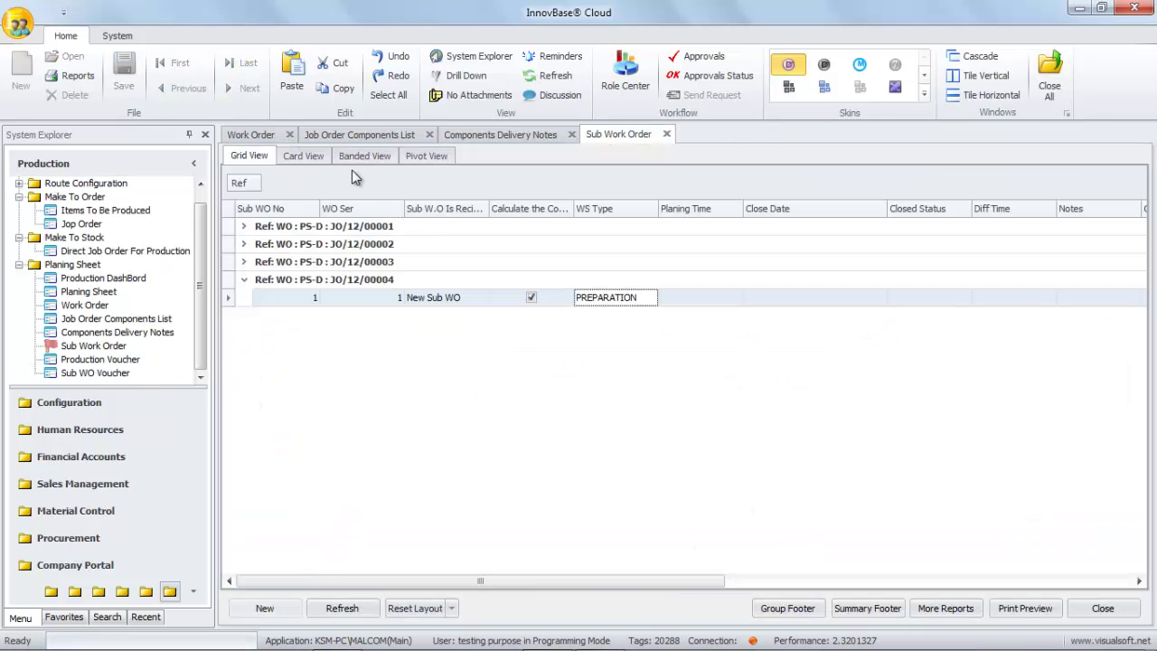
Open the new job order's PREPARATION record from the Work Order list
click(468, 137)
click(266, 135)
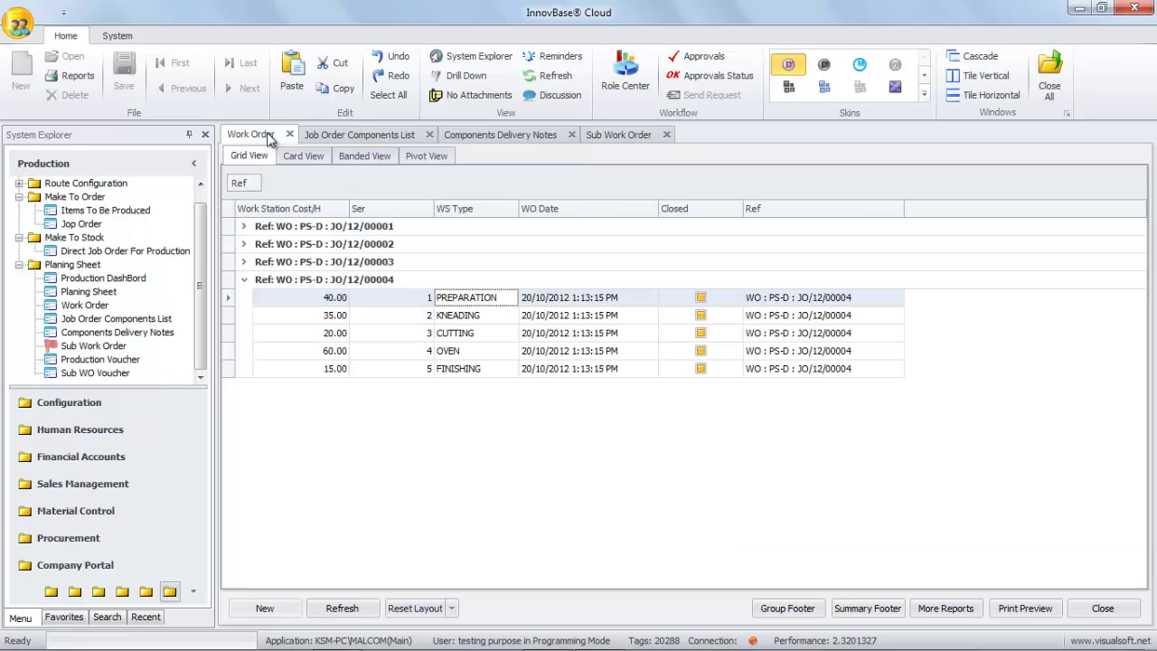
double_click(477, 301)
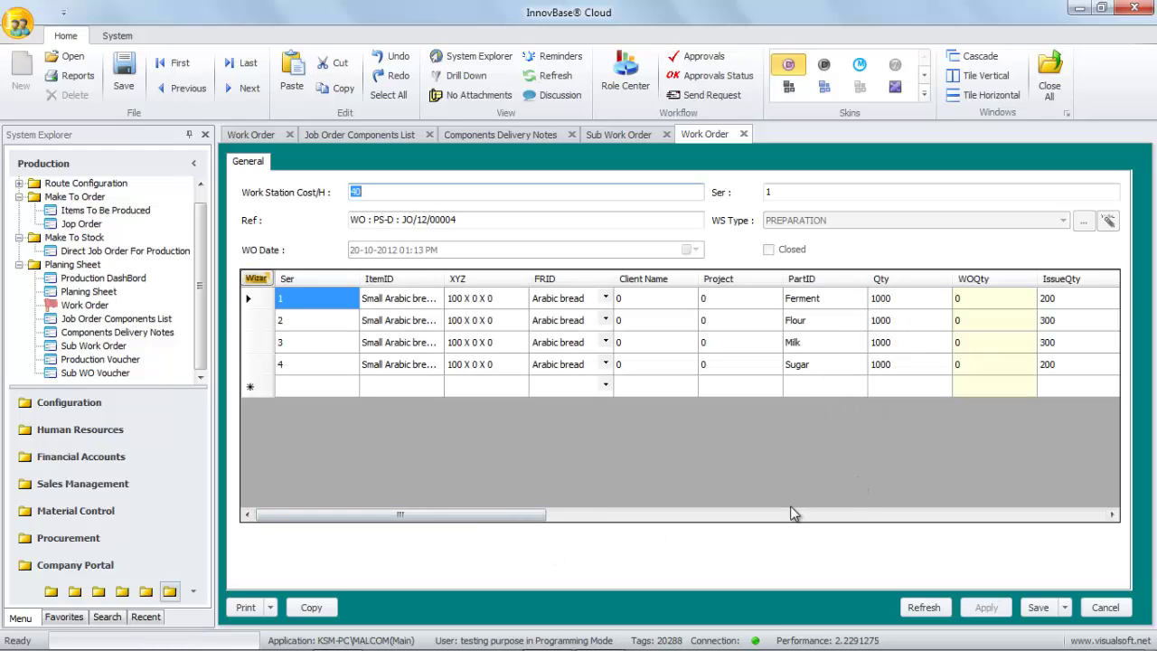
Set WOQty to 800 for Ferment, 700 for Flour, 700 for Milk and 800 for Sugar, and save and close the work order
drag(402, 515, 489, 515)
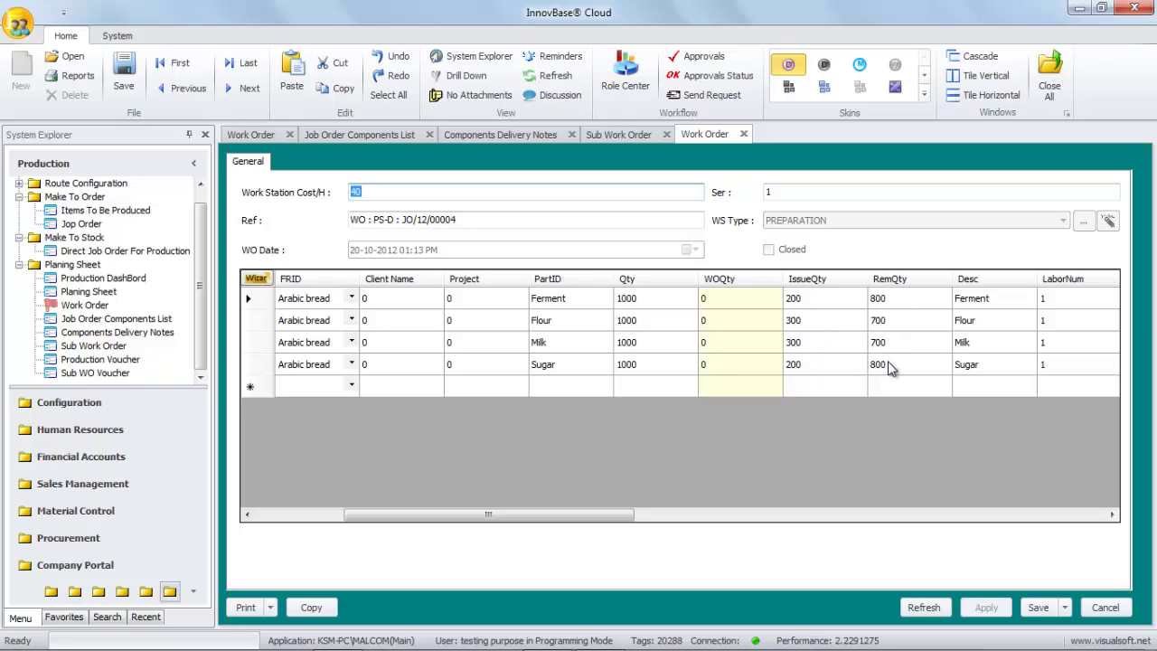
click(728, 302)
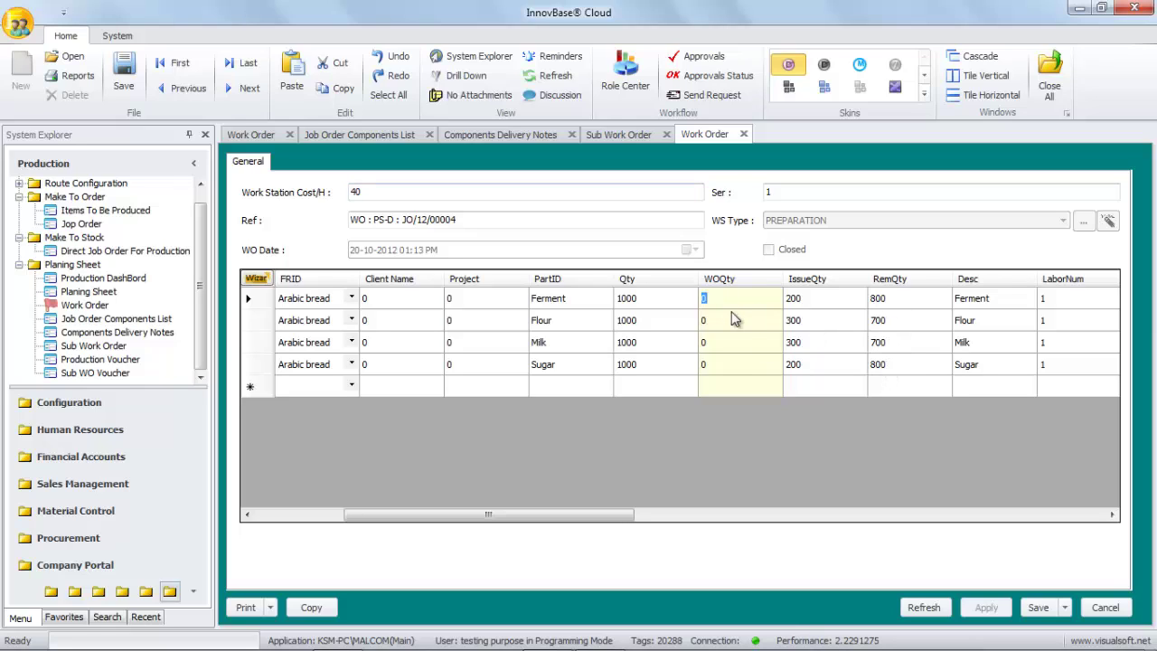
text(800)
click(714, 318)
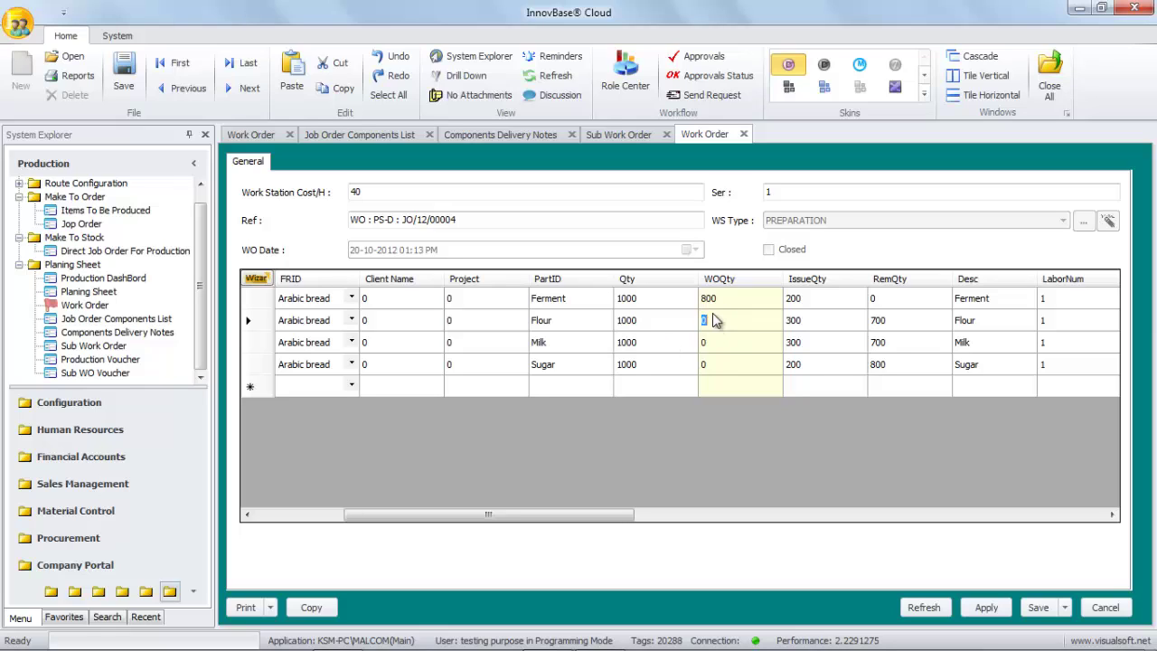
click(714, 341)
click(709, 365)
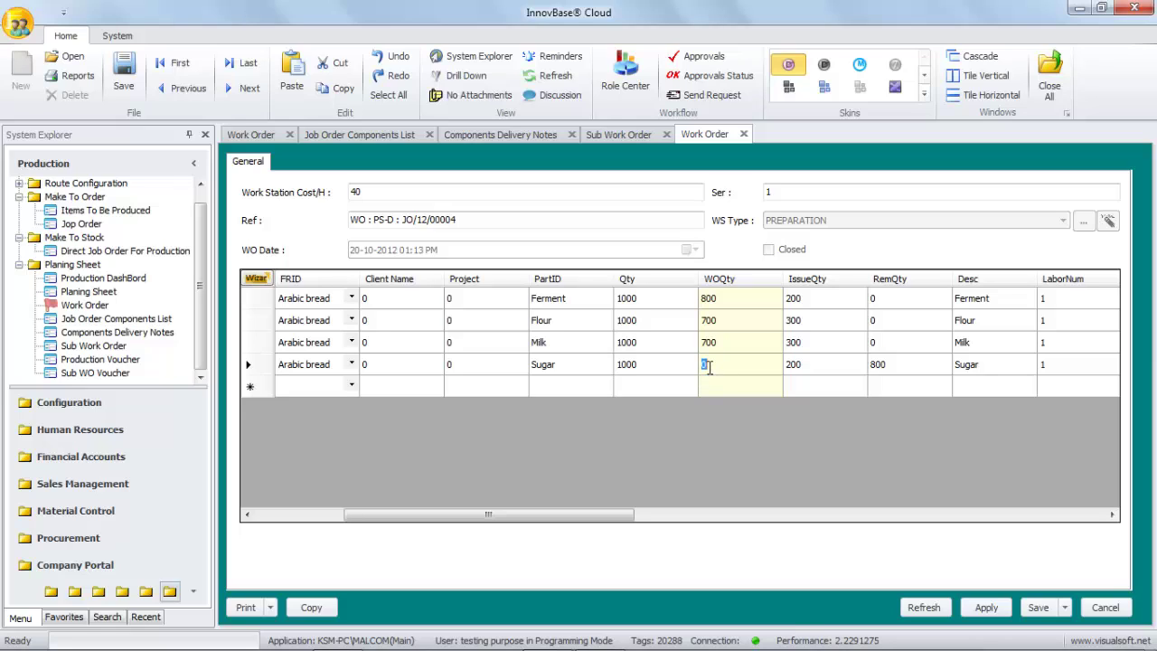
click(862, 344)
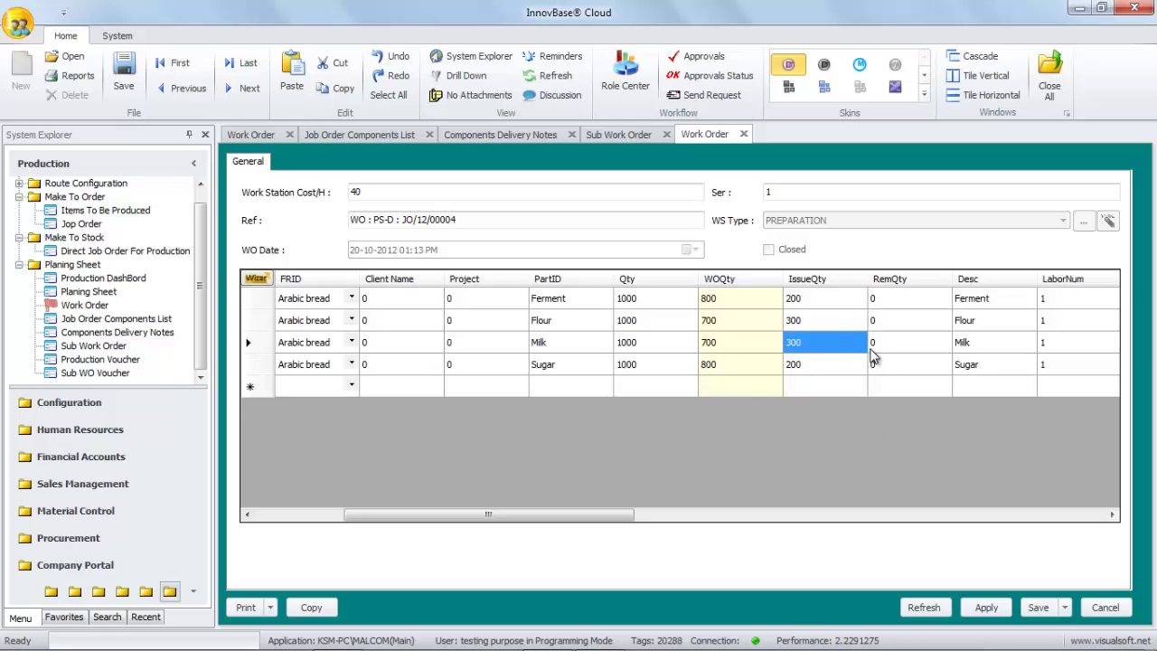
click(1049, 607)
click(1049, 575)
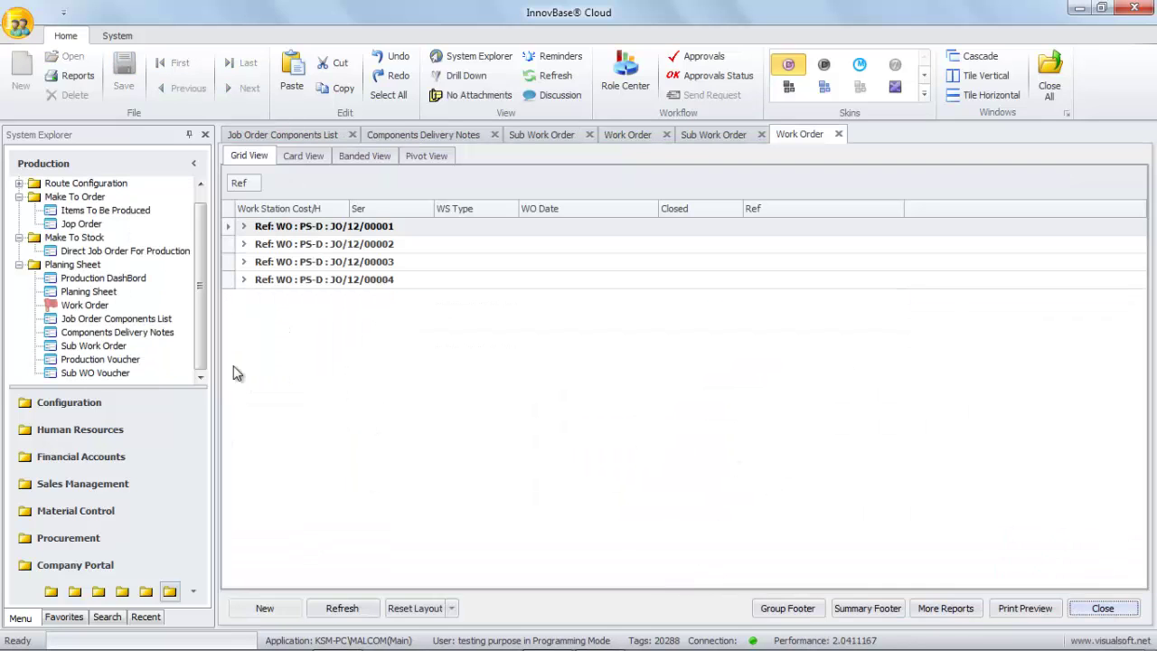
Expand the new job order in the Work Order list and compare PREPARATION's closed status with the components and sub work order lists
click(244, 281)
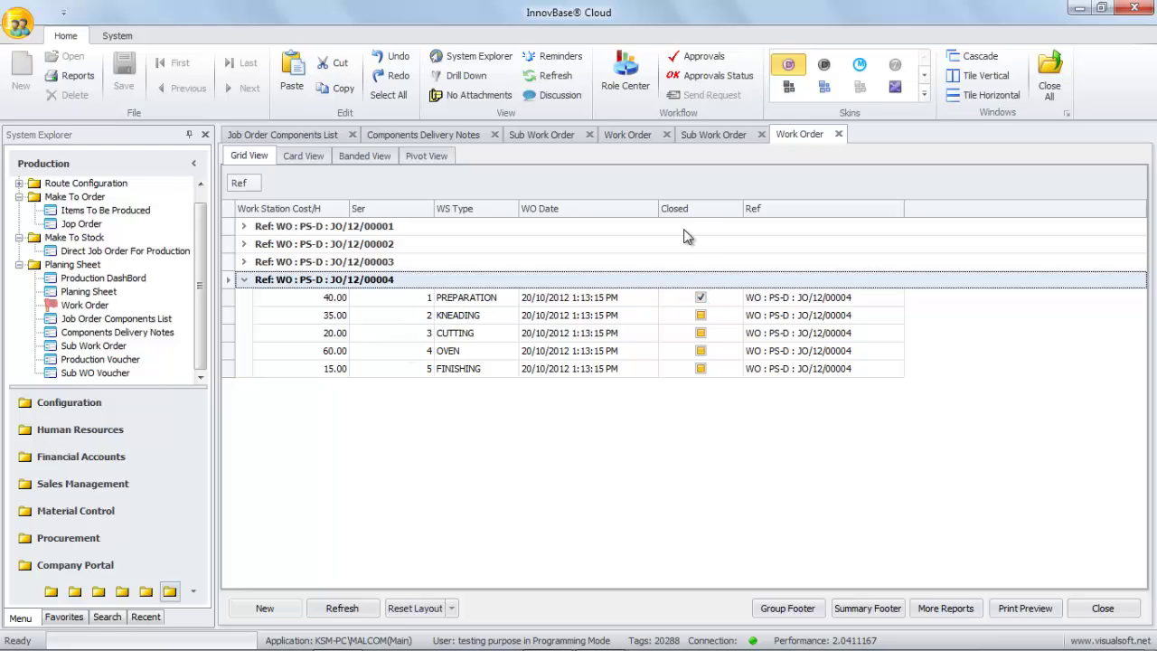
click(484, 302)
click(552, 300)
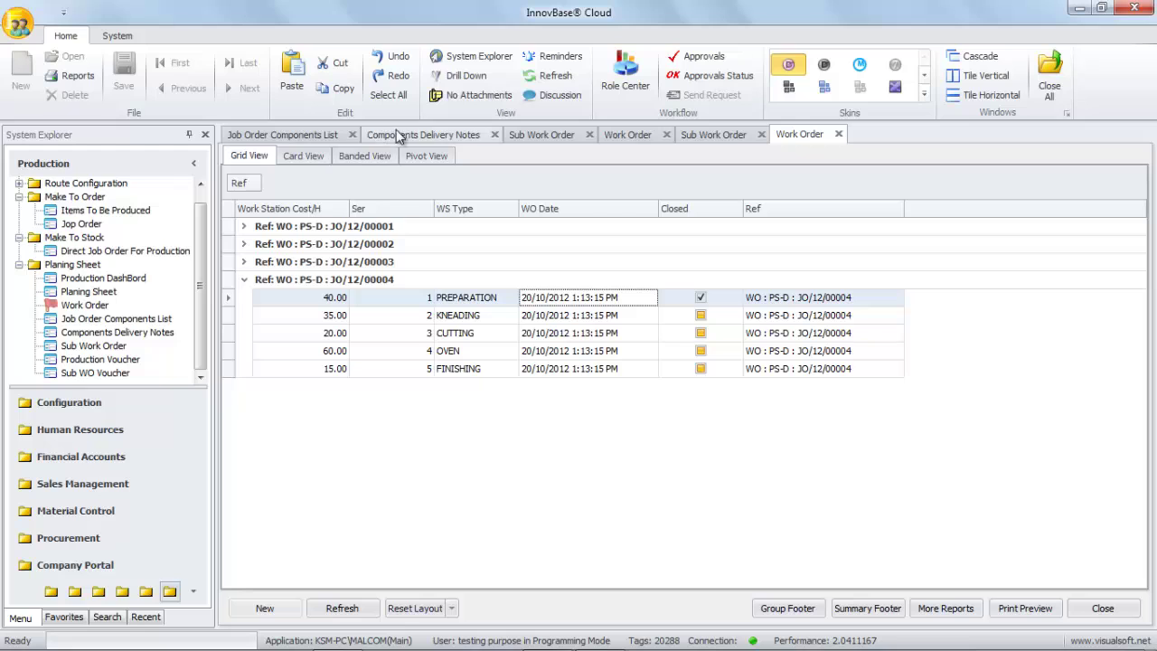
click(328, 134)
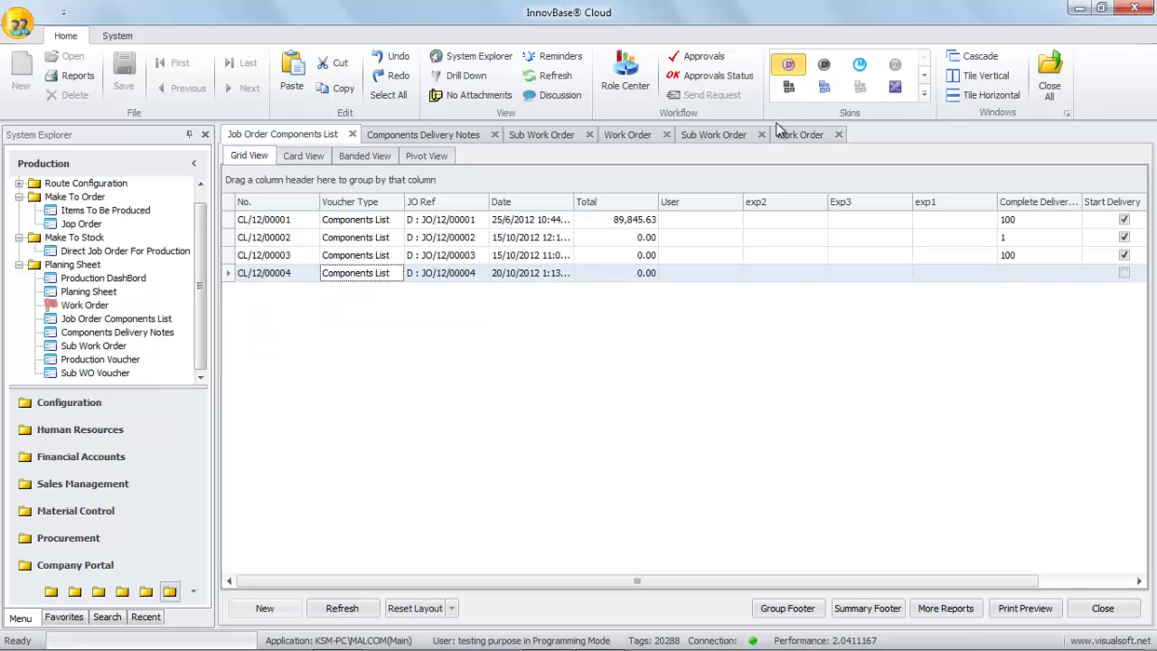
click(719, 134)
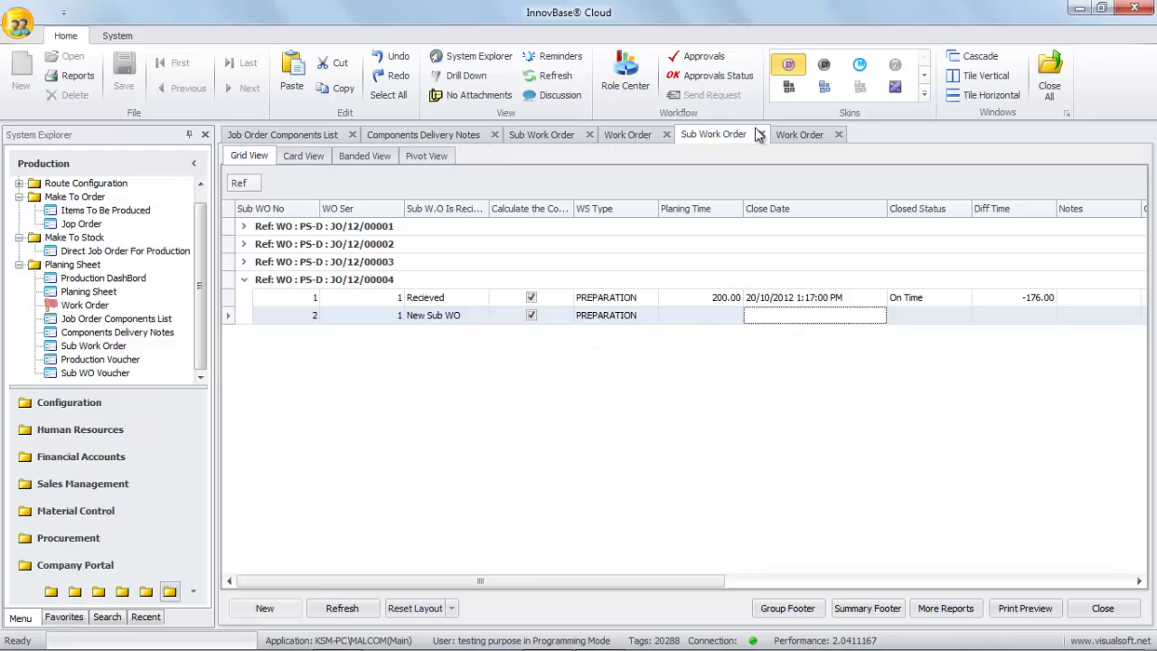
click(799, 134)
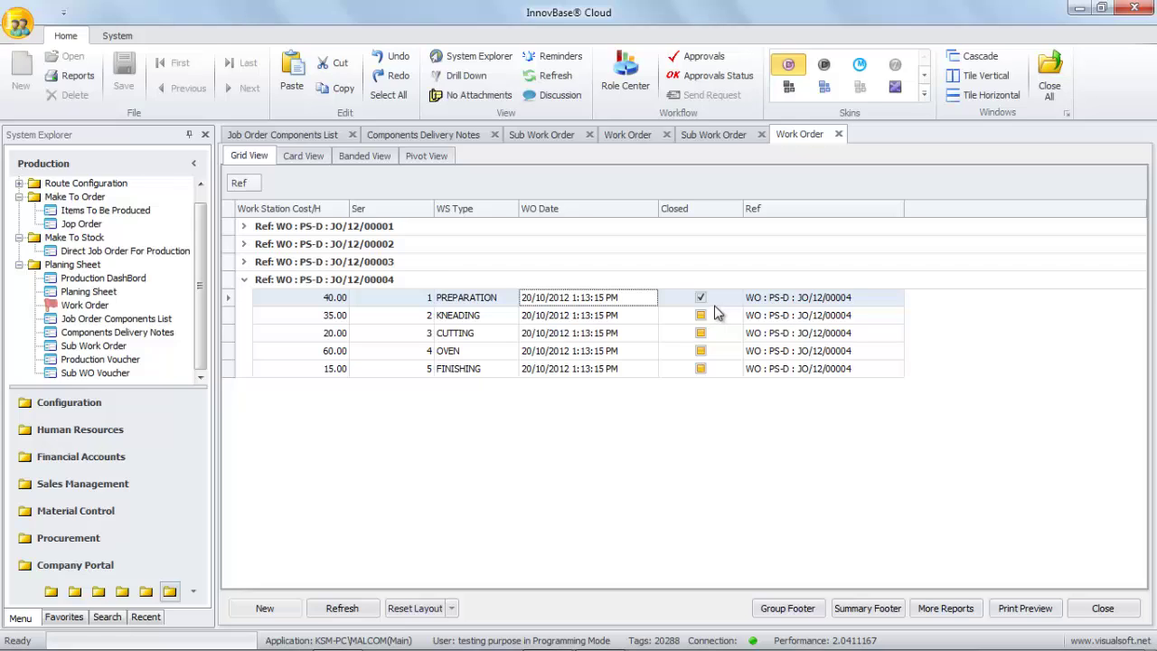
Open the new job order's KNEADING work order, following the PREPARATION stage
click(466, 303)
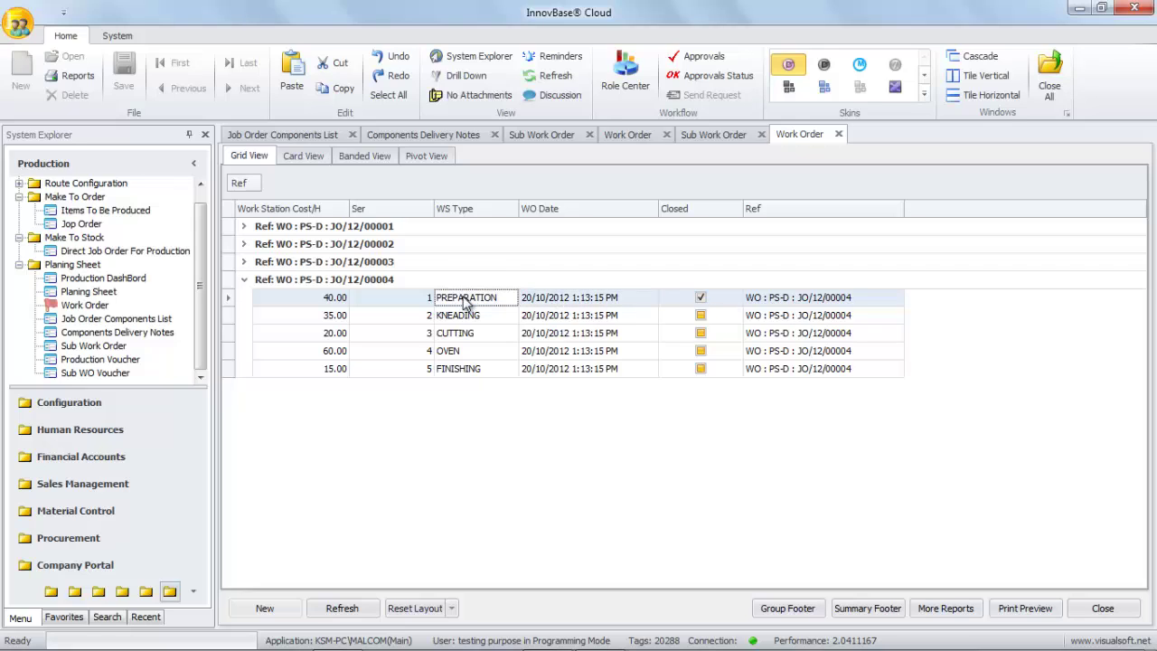
click(562, 304)
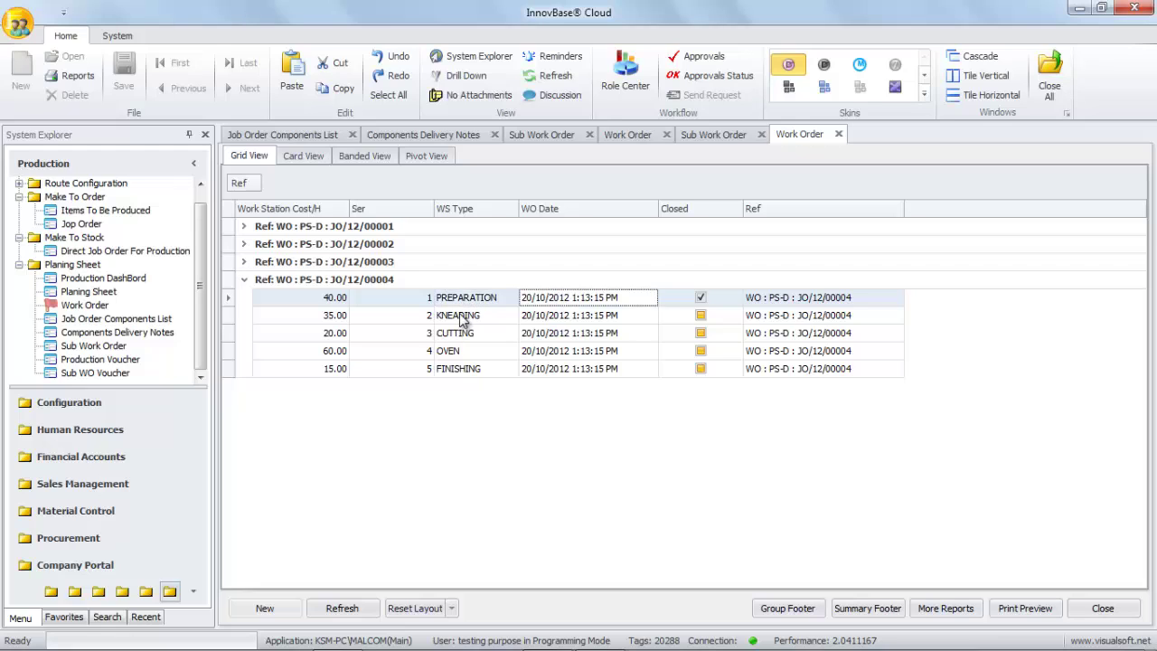
click(460, 313)
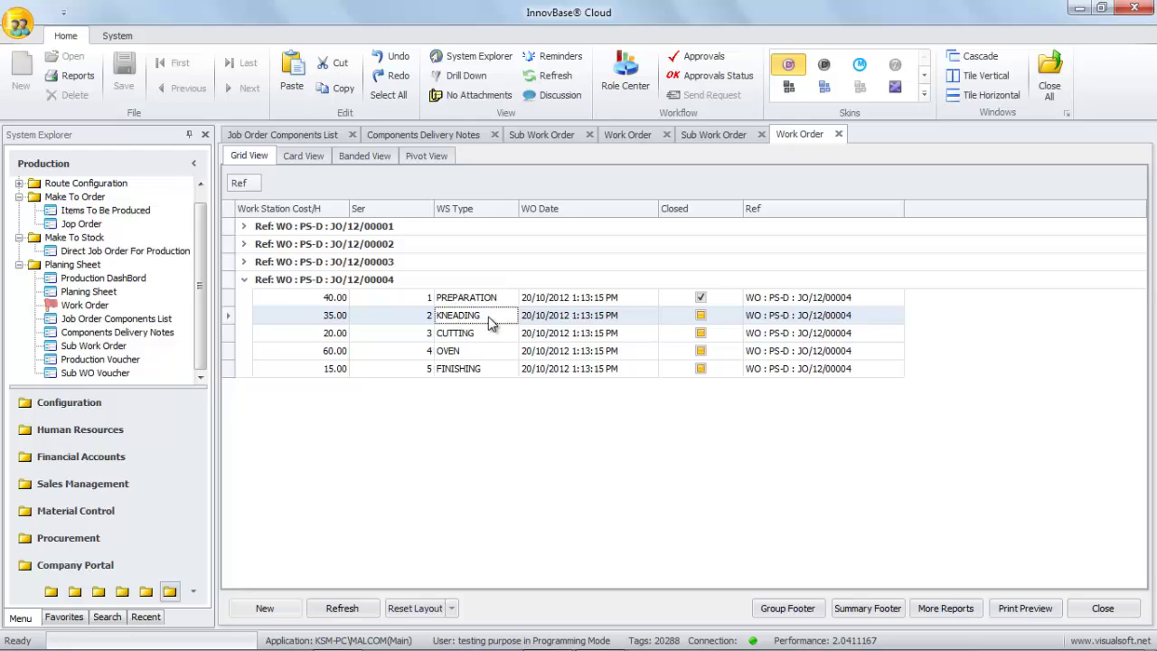
double_click(485, 324)
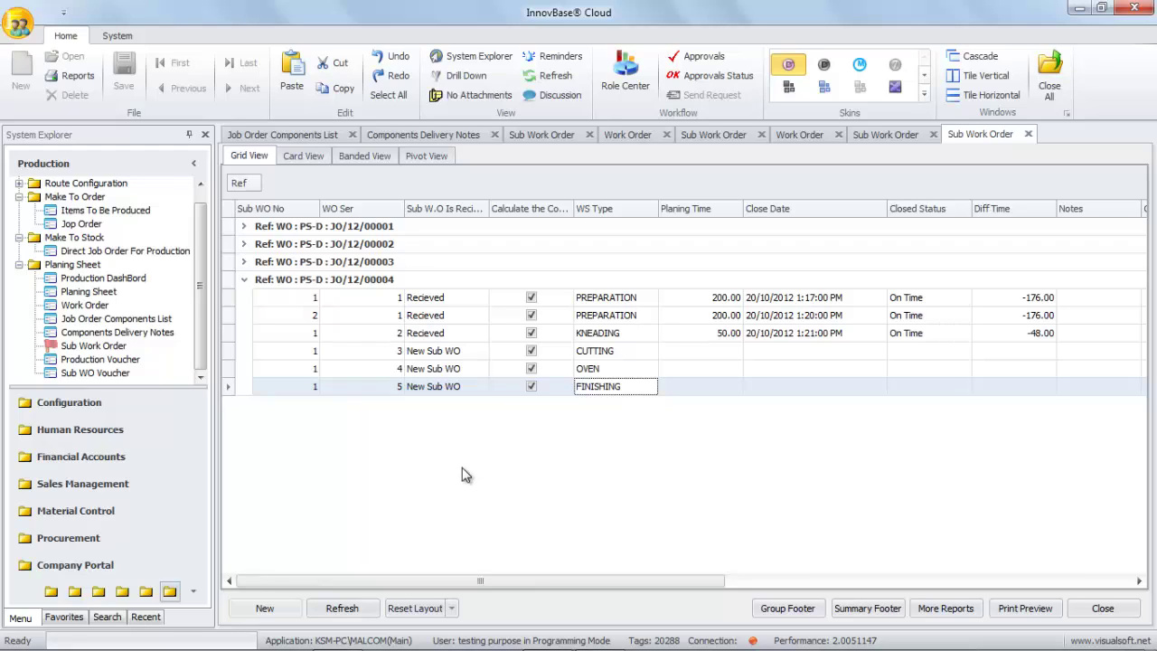
Open the new job order's production voucher and examine its total work station cost and the finished good's quantity
click(104, 360)
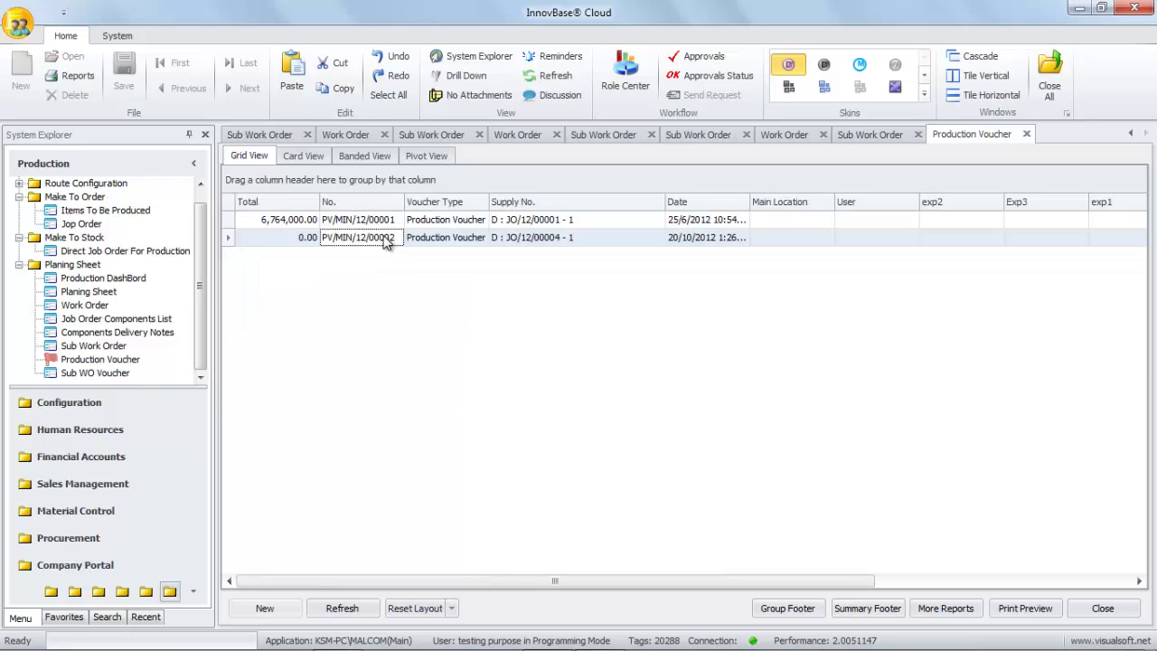
double_click(387, 238)
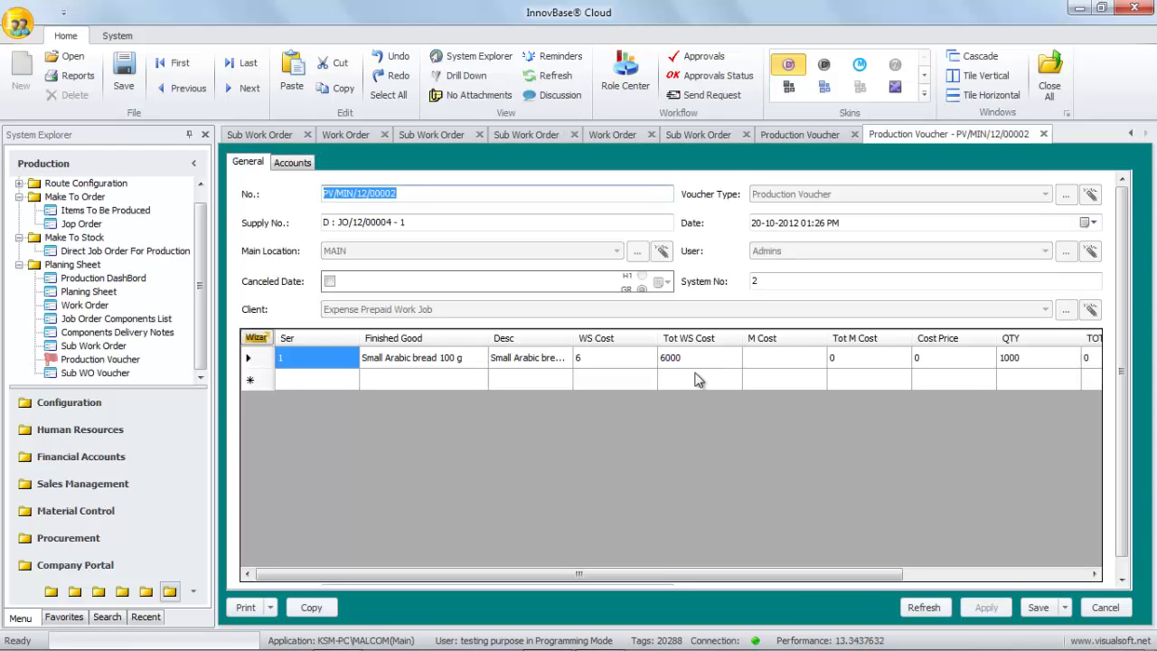
mouse_move(579, 574)
mouse_down()
mouse_move(761, 580)
mouse_move(578, 576)
mouse_up()
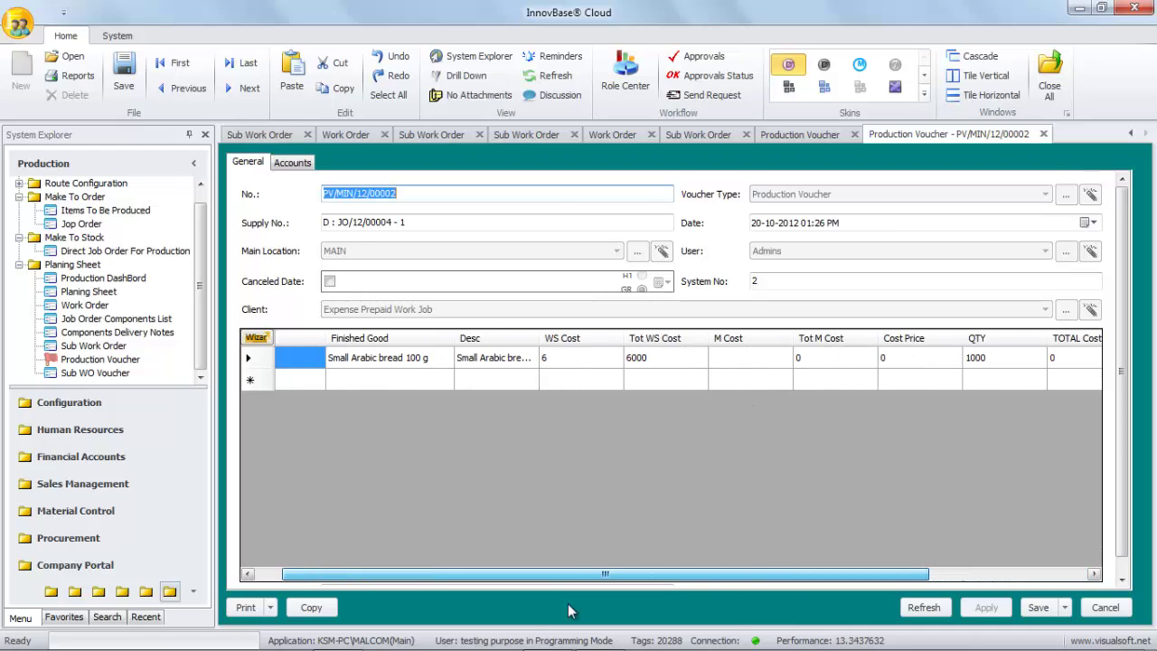
click(703, 360)
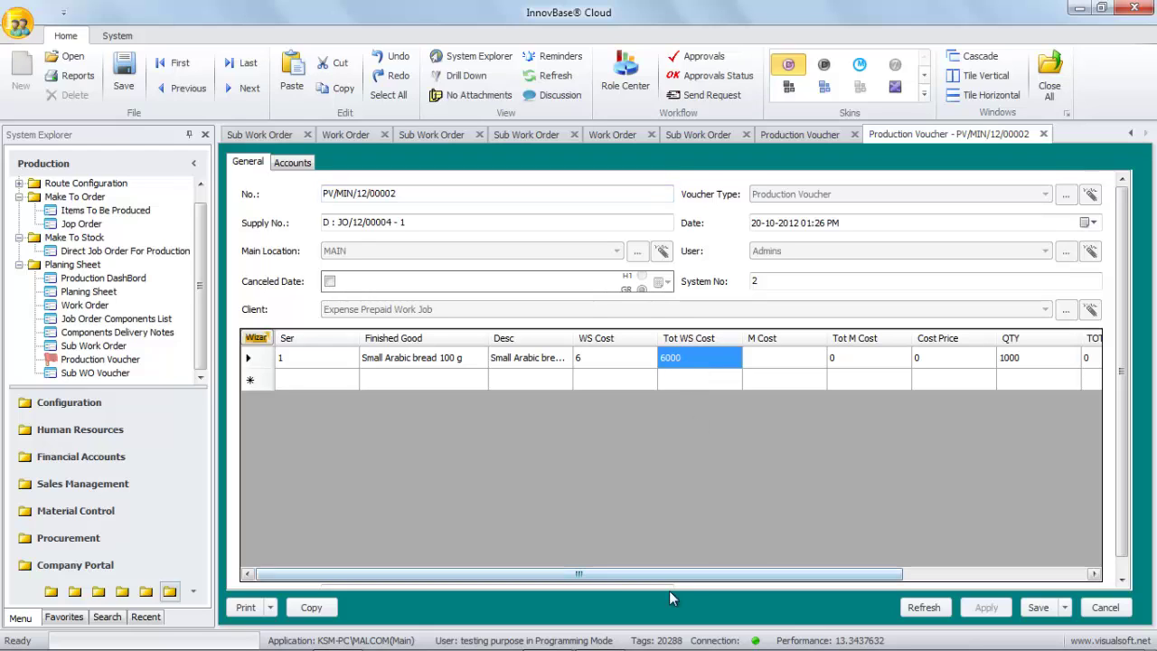
drag(593, 576, 680, 576)
drag(784, 592, 827, 587)
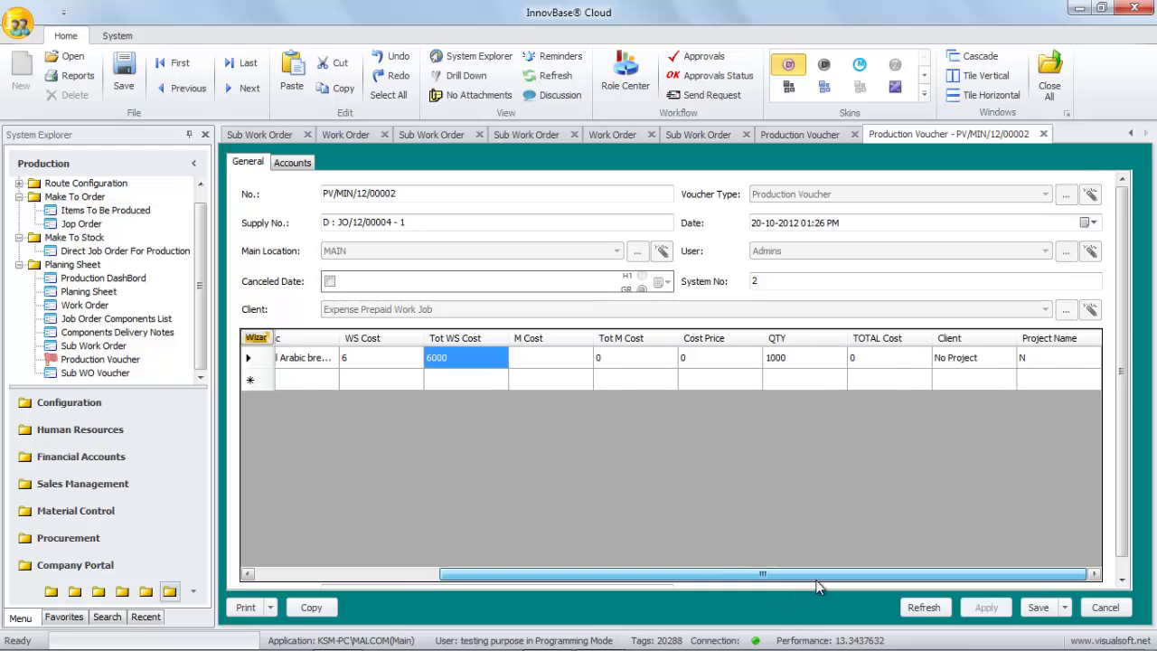
click(784, 362)
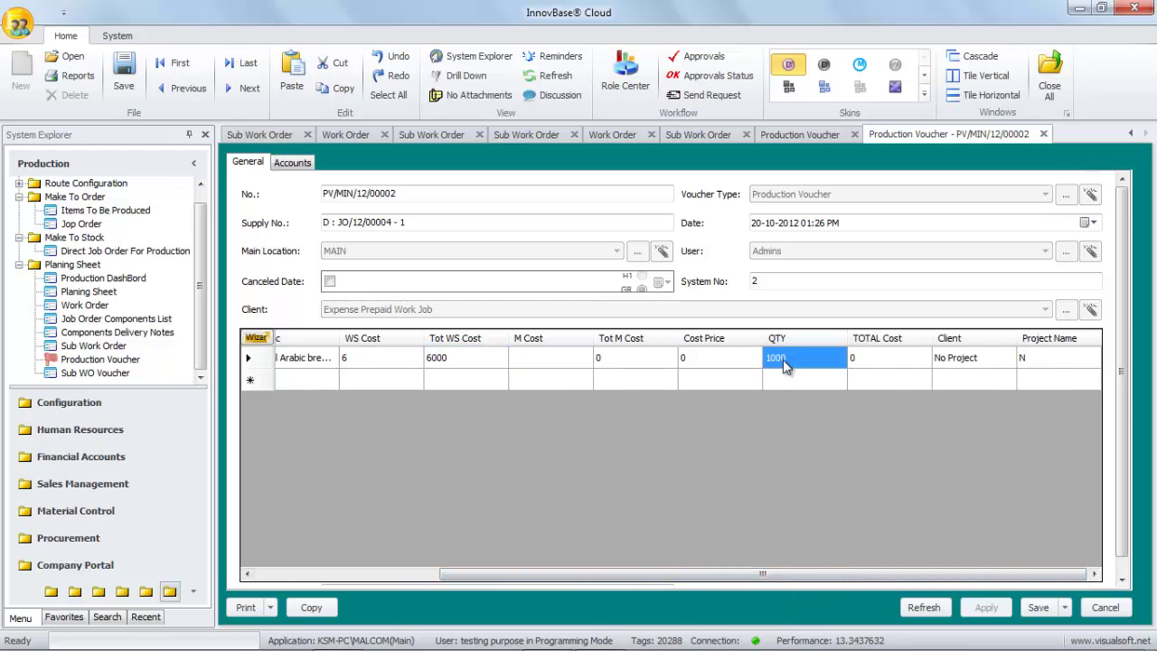
Examine the debit and credit fields of the Expense Prepaid Work Job and Inventory accounts in the production voucher's accounting entries
click(1065, 607)
click(1049, 580)
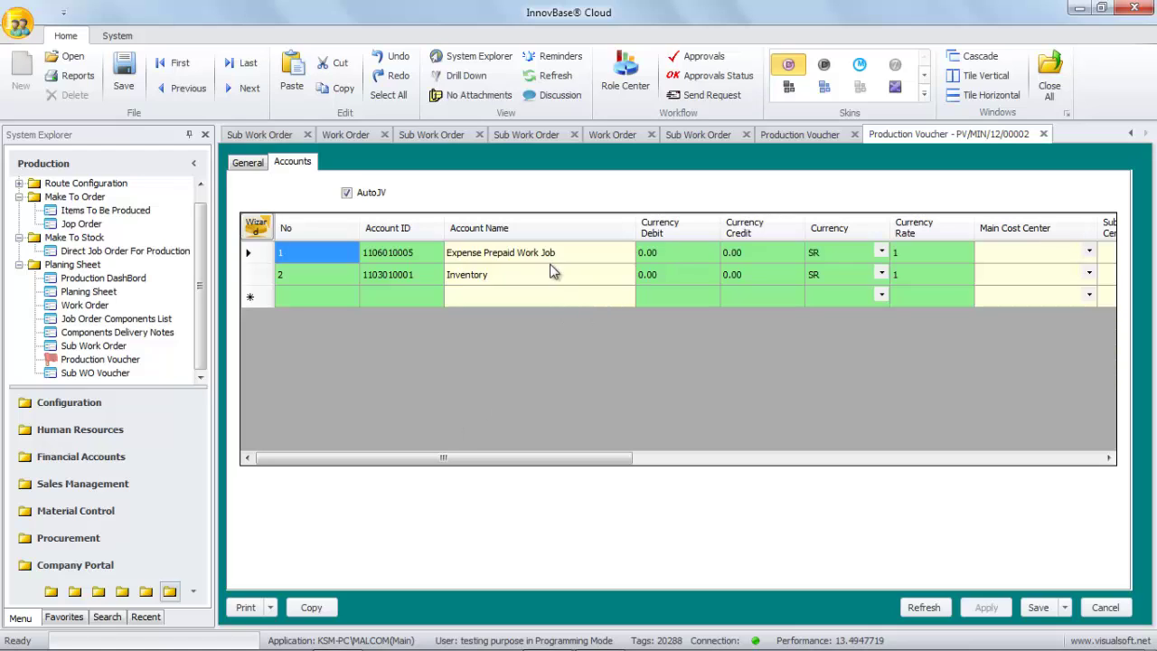
click(542, 255)
click(584, 277)
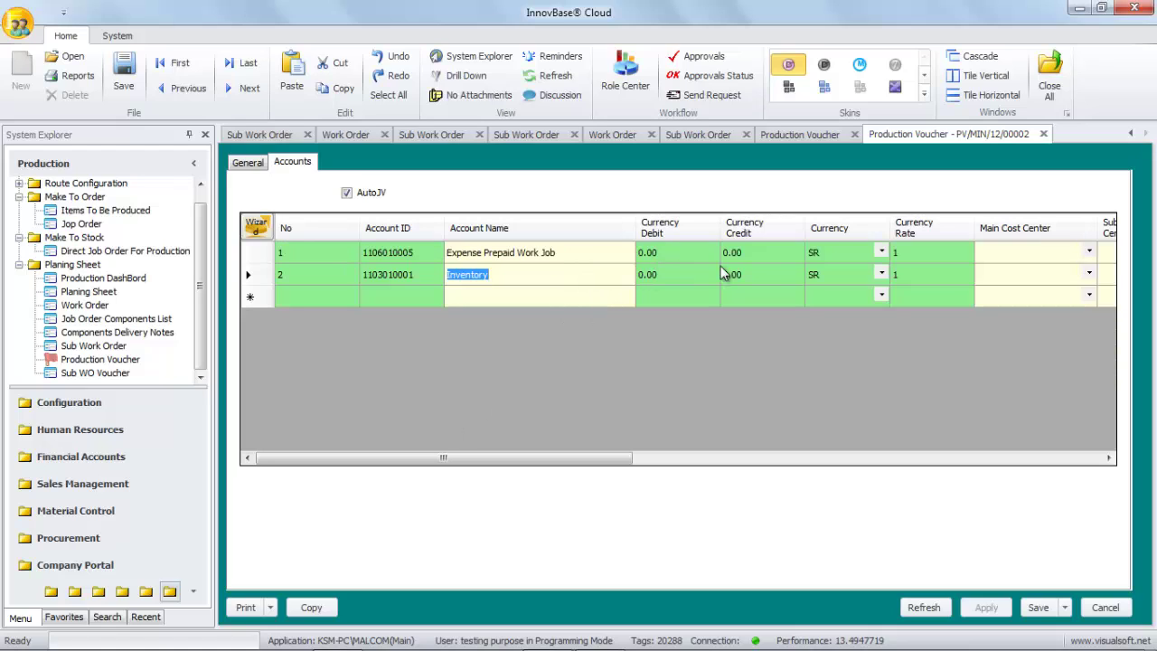
click(742, 255)
click(675, 276)
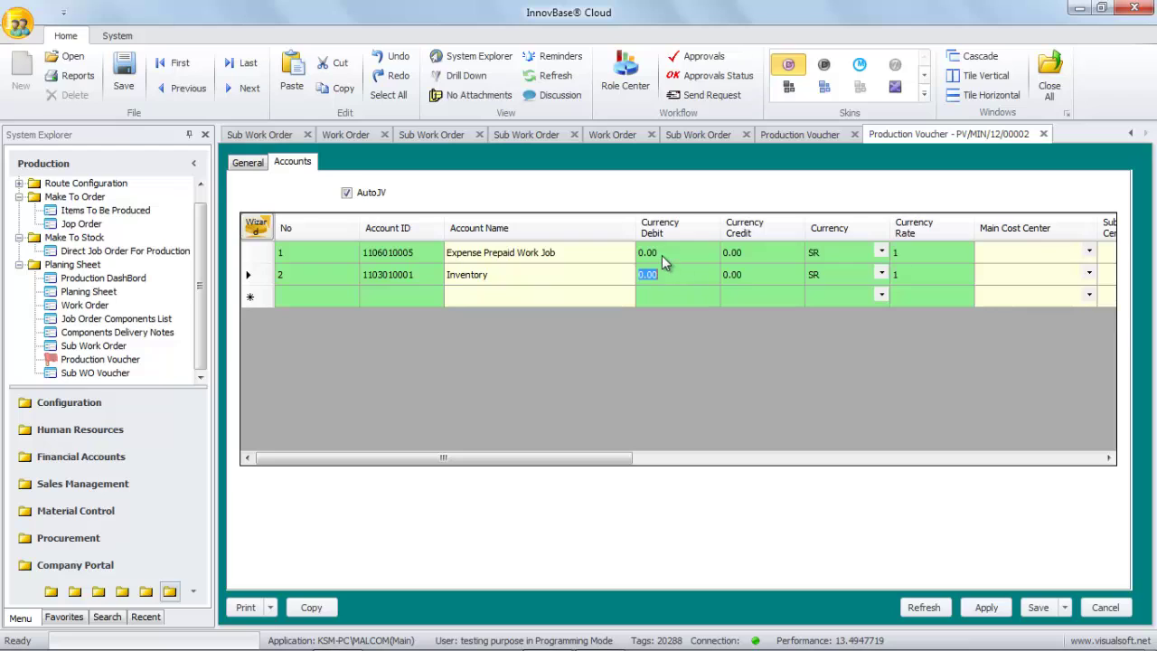
click(663, 254)
Return to the production voucher's general details and exit the voucher without saving
click(249, 165)
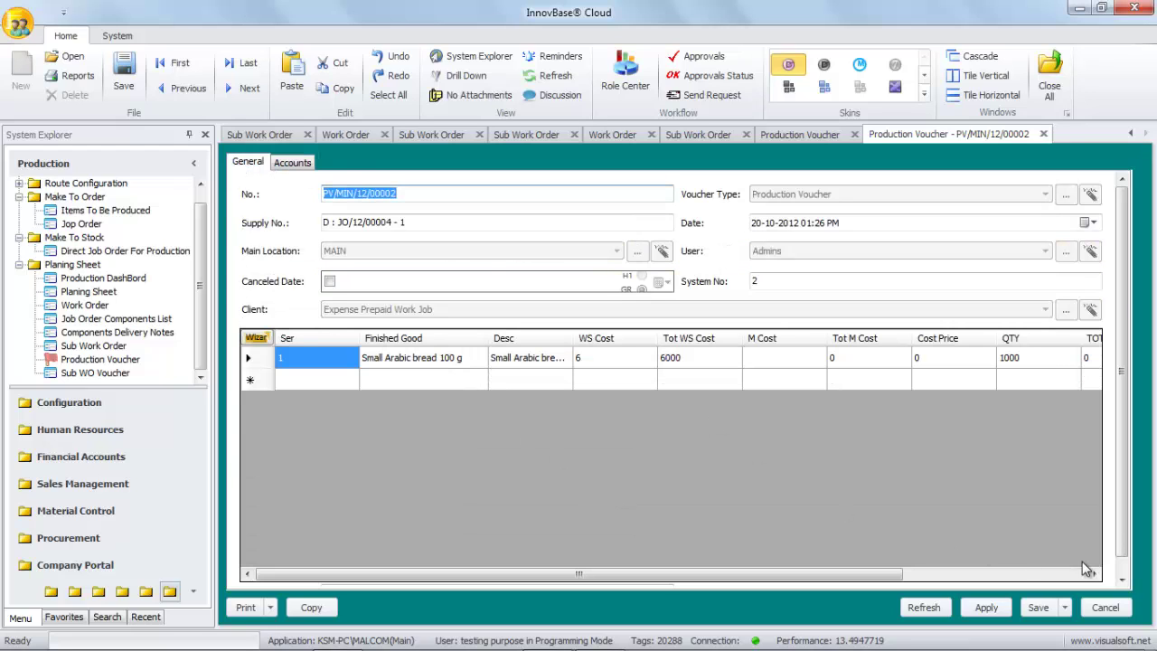
click(1105, 607)
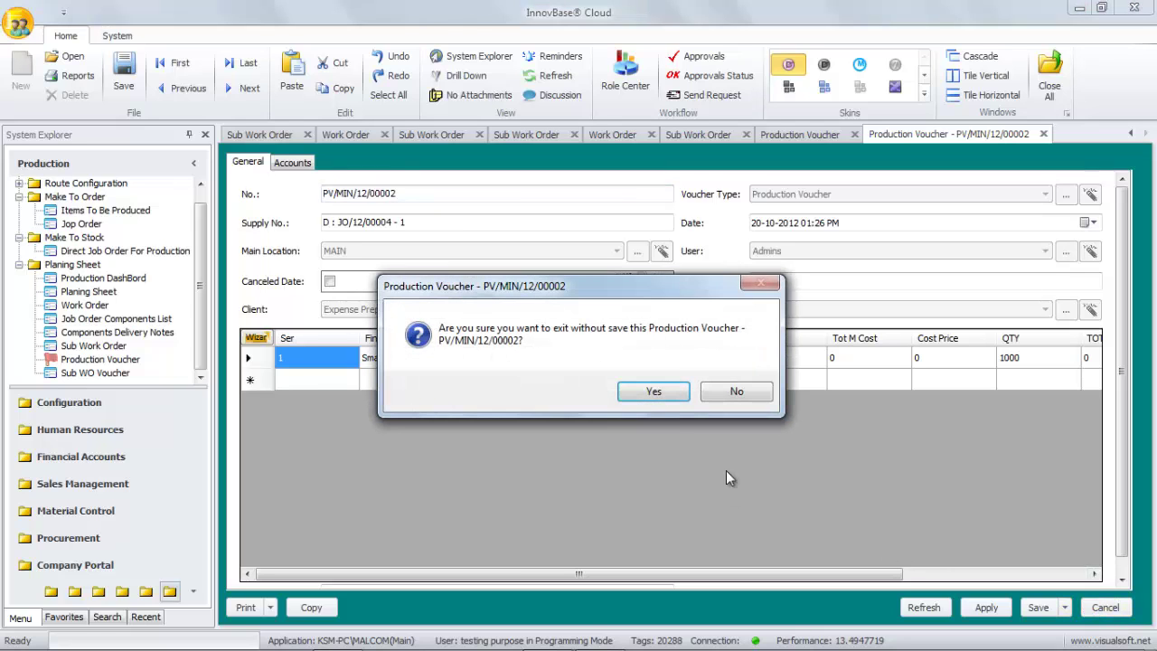
click(651, 394)
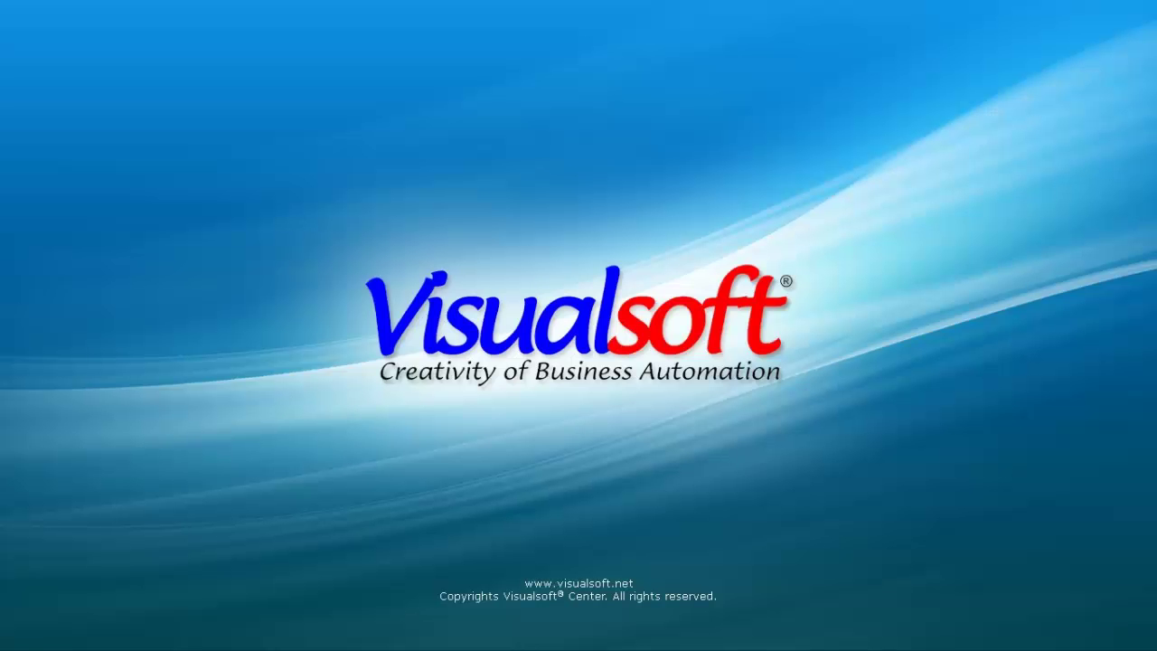